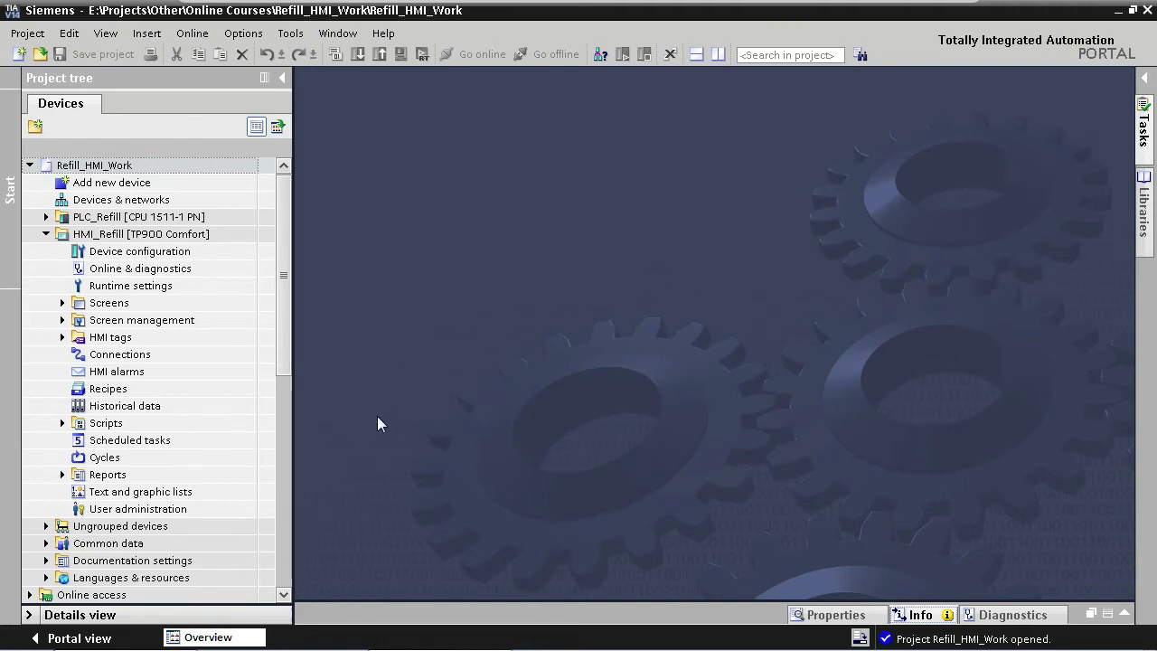
- Create a graphic list named GraphList_Btn_Template_Overview in the text and graphic lists of HMI_Refill
{"action": "double_click", "coordinate": [165, 494]}
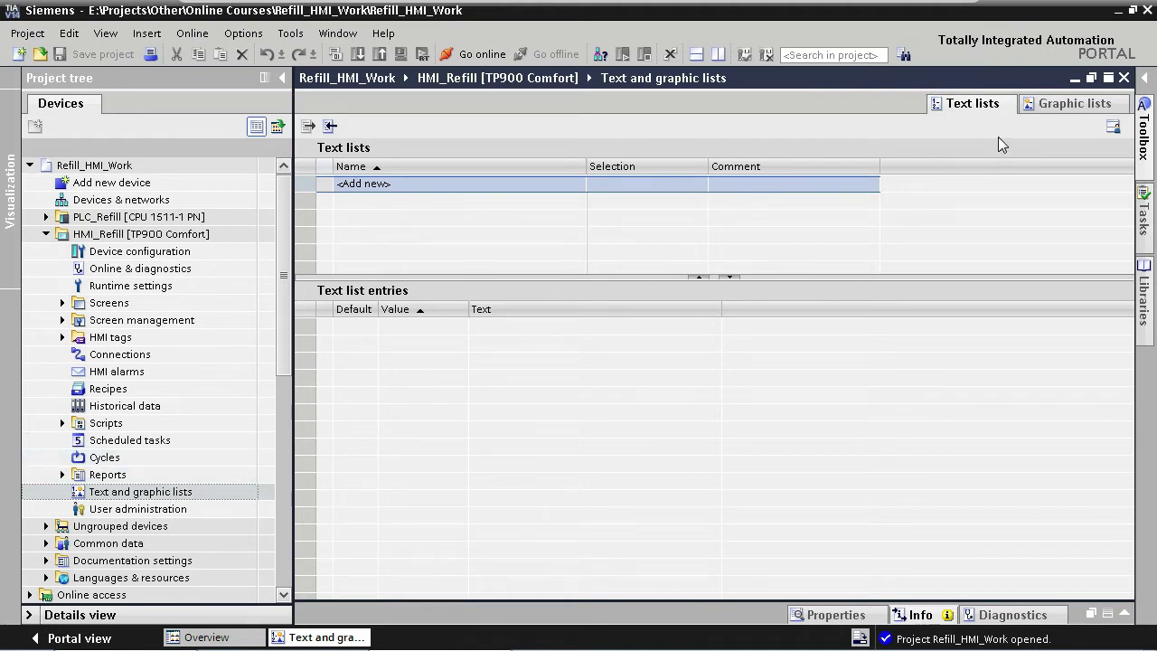
{"action": "left_click", "coordinate": [1049, 107]}
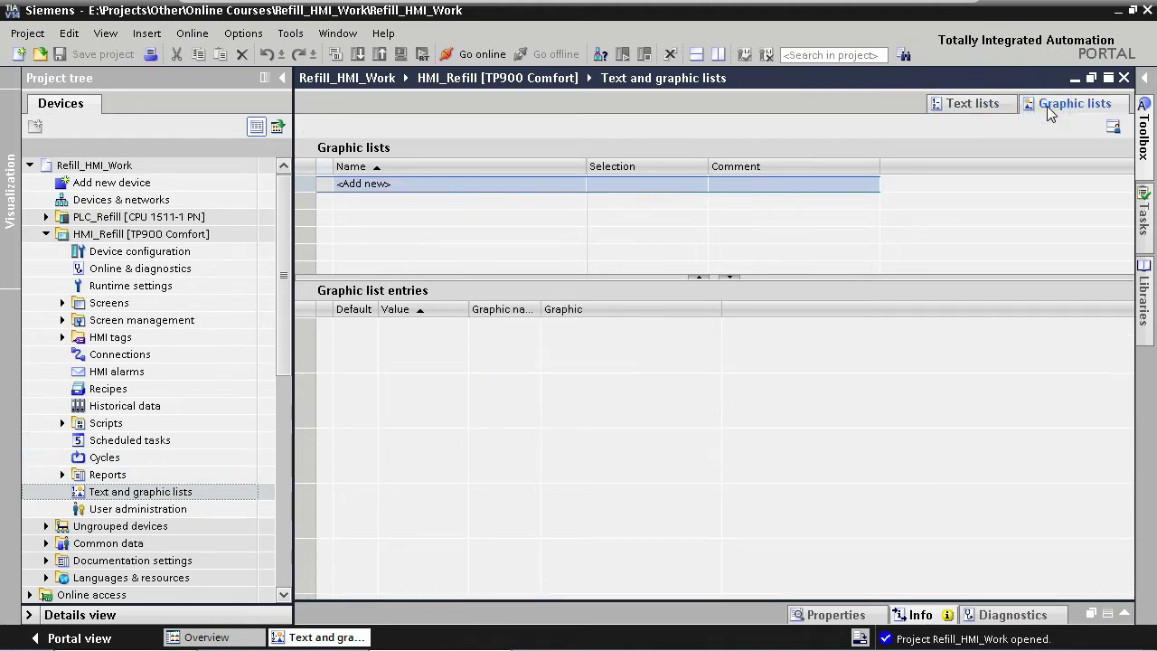
{"action": "left_click", "coordinate": [537, 193]}
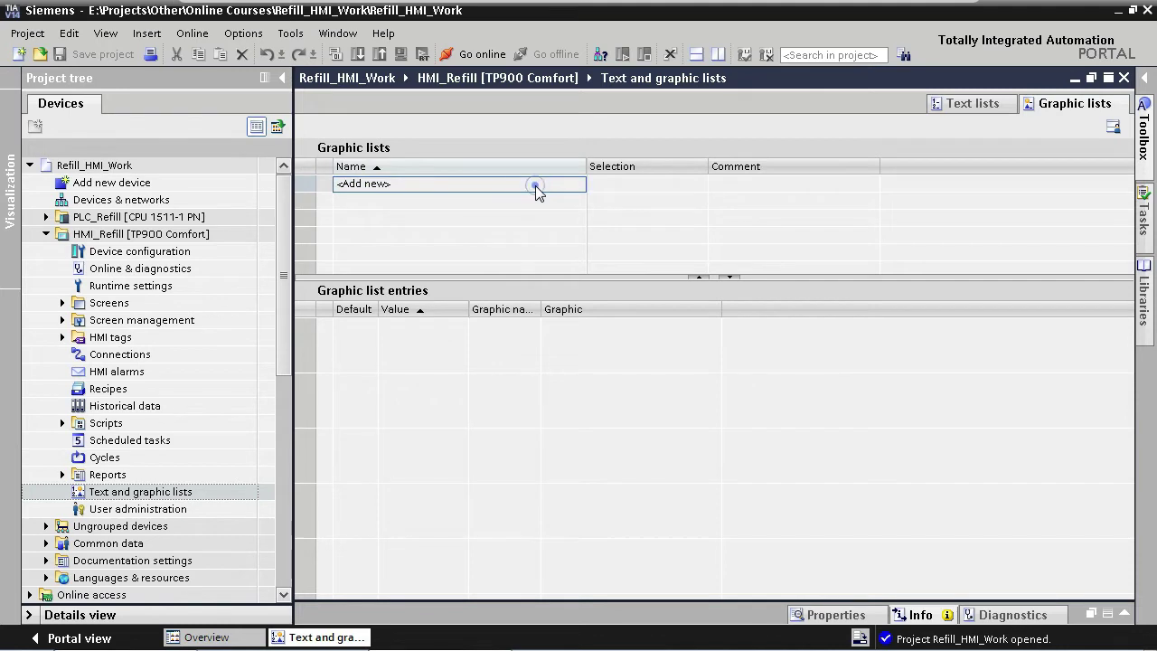
{"action": "left_click", "coordinate": [537, 189]}
{"action": "key", "text": "End"}
{"action": "key", "text": "BackSpace"}
{"action": "key", "text": "BackSpace"}
{"action": "key", "text": "BackSpace"}
{"action": "key", "text": "BackSpace"}
{"action": "key", "text": "BackSpace"}
{"action": "key", "text": "BackSpace"}
{"action": "key", "text": "BackSpace"}
{"action": "key", "text": "BackSpace"}
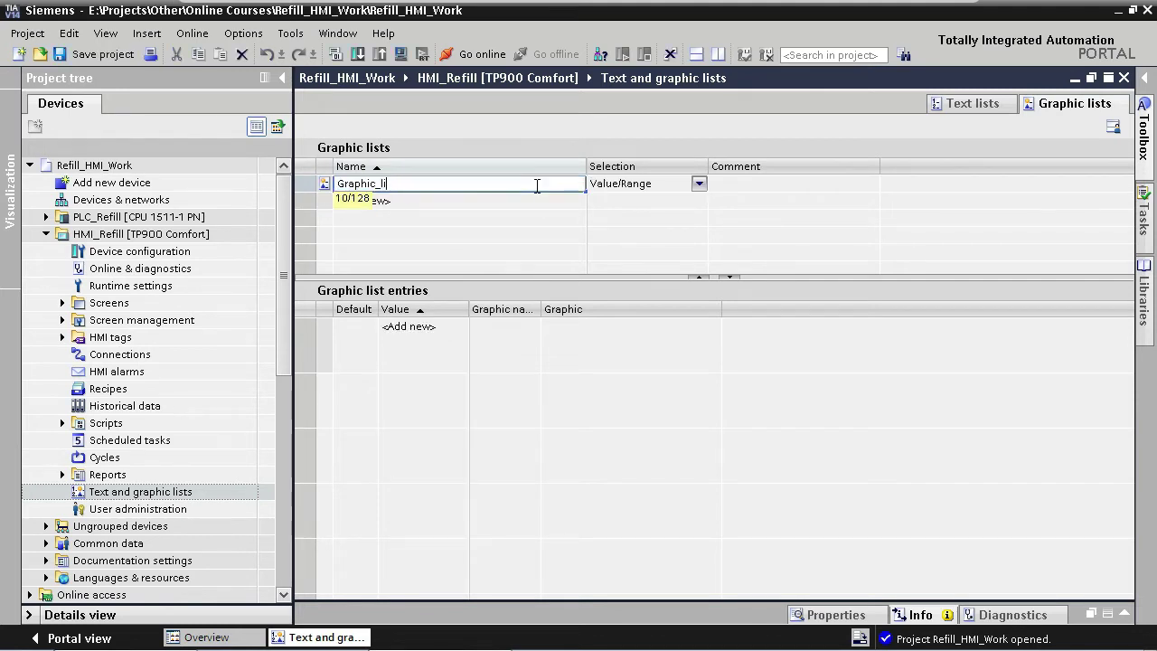
{"action": "key", "text": "BackSpace"}
{"action": "type", "text": "List_Btn_Template_Overview"}
{"action": "key", "text": "Return"}
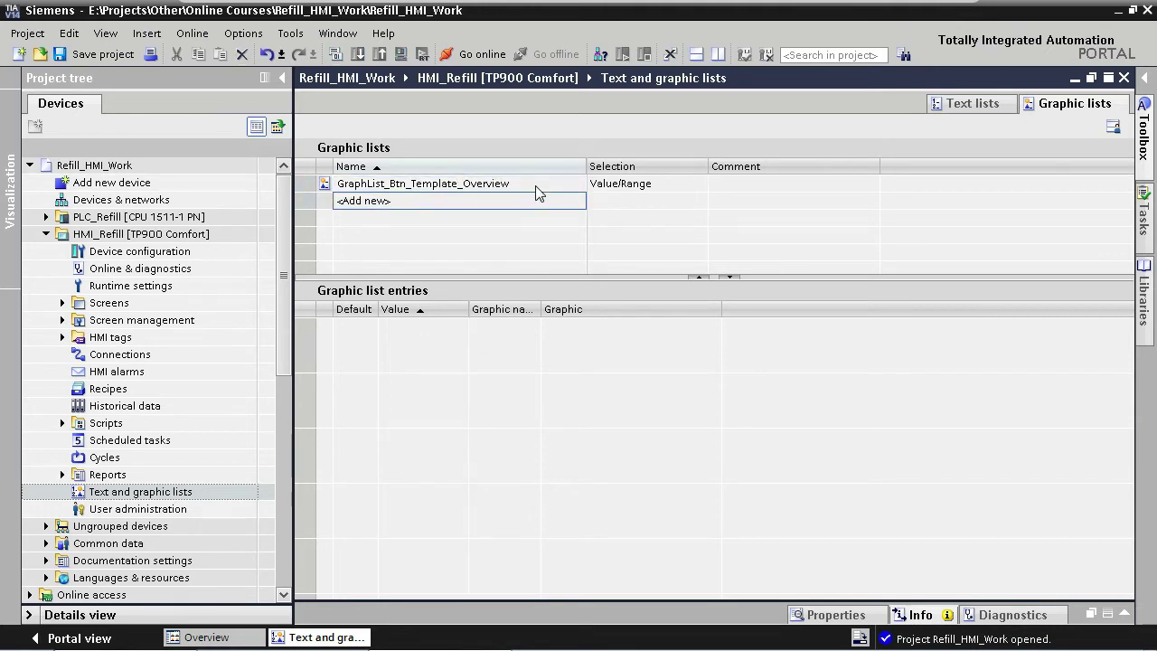
- Add an entry with value 0 to the Overview graphic list and assign it the graphic Btn_Template_Overview_Off
{"action": "left_click", "coordinate": [529, 187]}
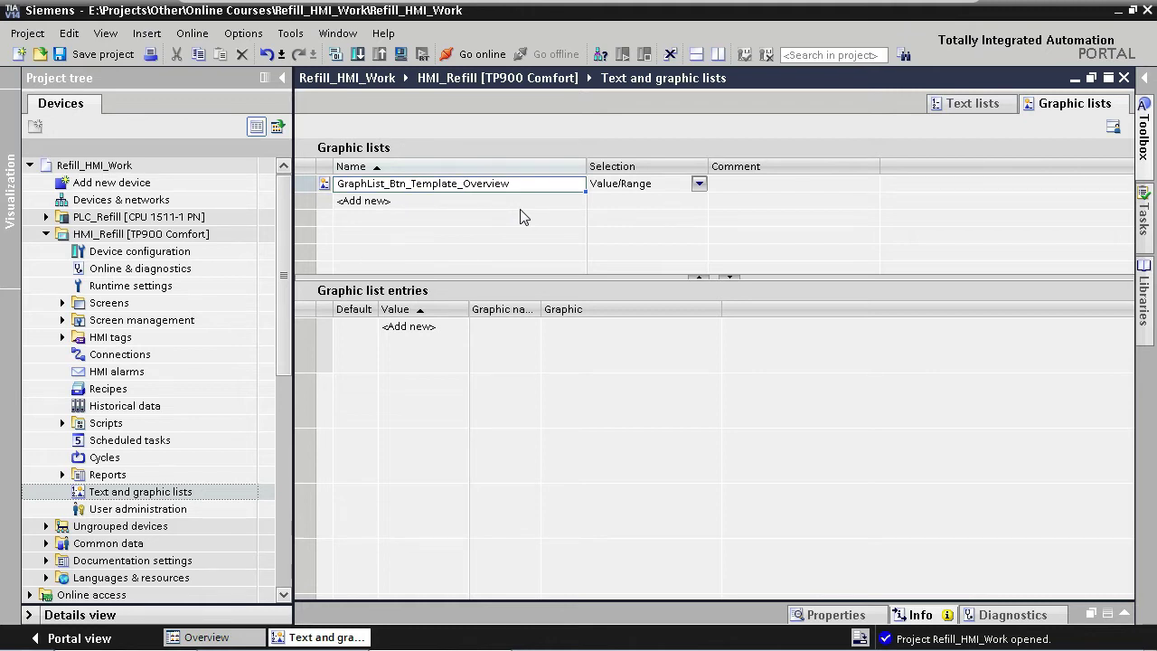
{"action": "left_click", "coordinate": [436, 332]}
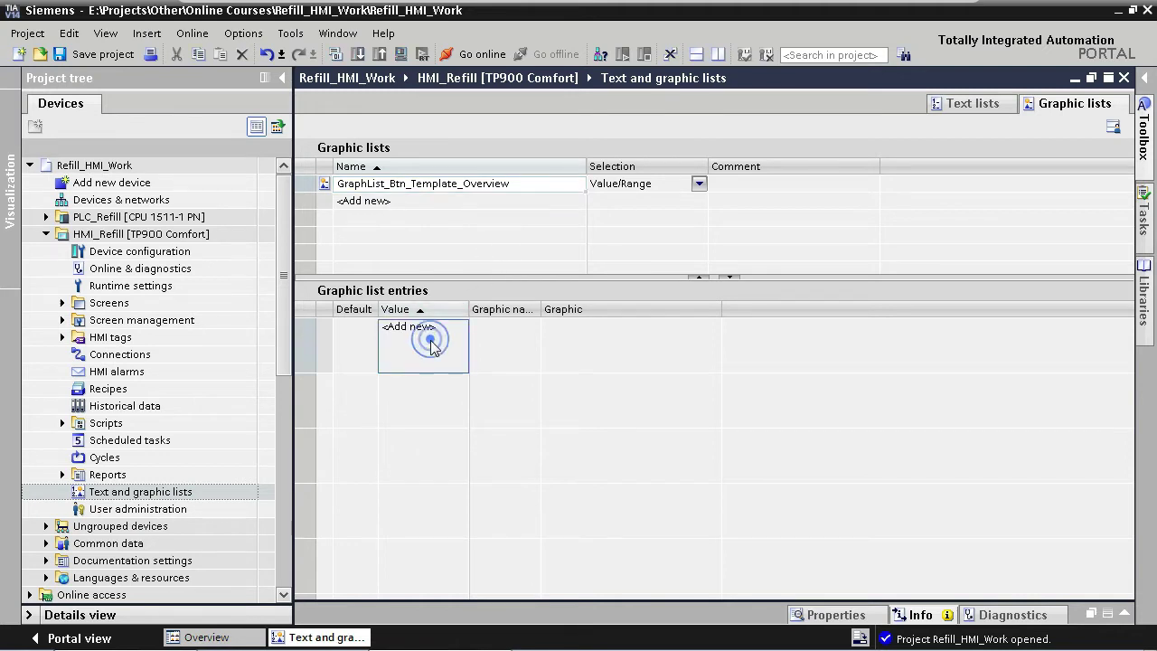
{"action": "type", "text": "0"}
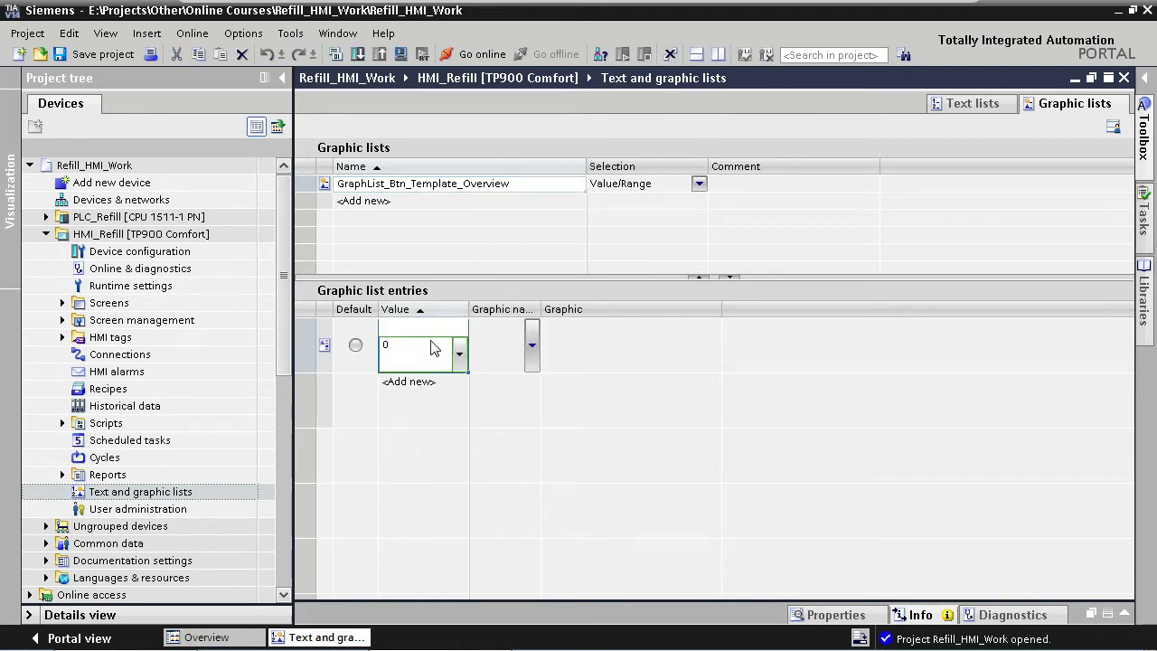
{"action": "key", "text": "Return"}
{"action": "left_click_drag", "start_coordinate": [541, 315], "coordinate": [653, 324]}
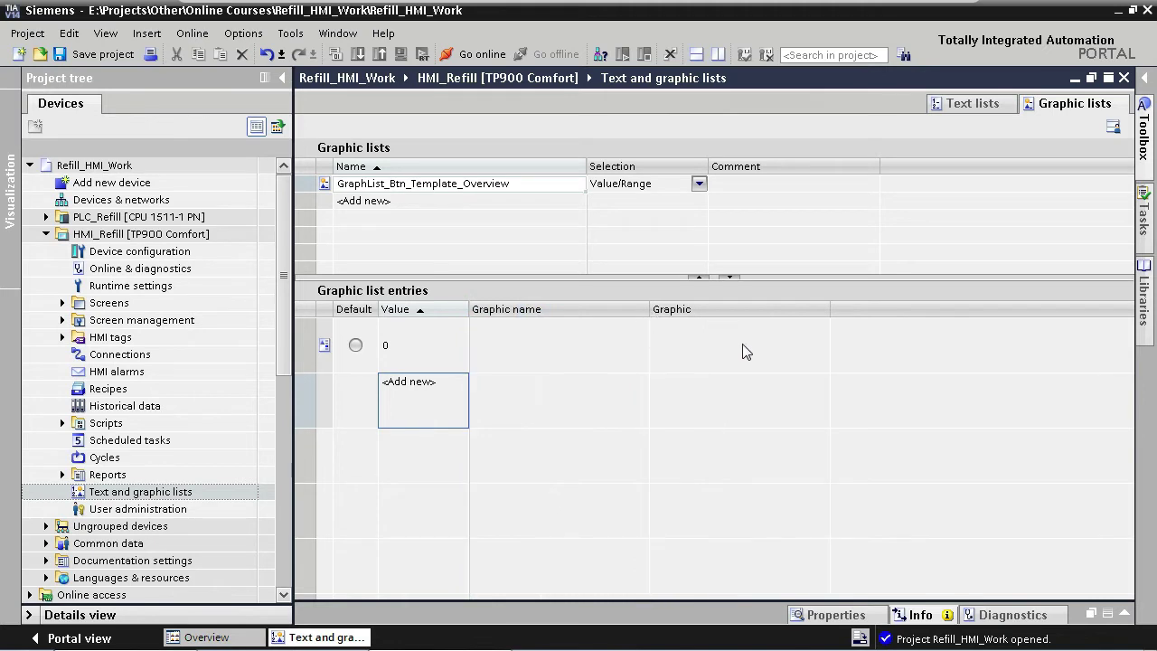
{"action": "left_click", "coordinate": [692, 349]}
{"action": "left_click", "coordinate": [638, 345]}
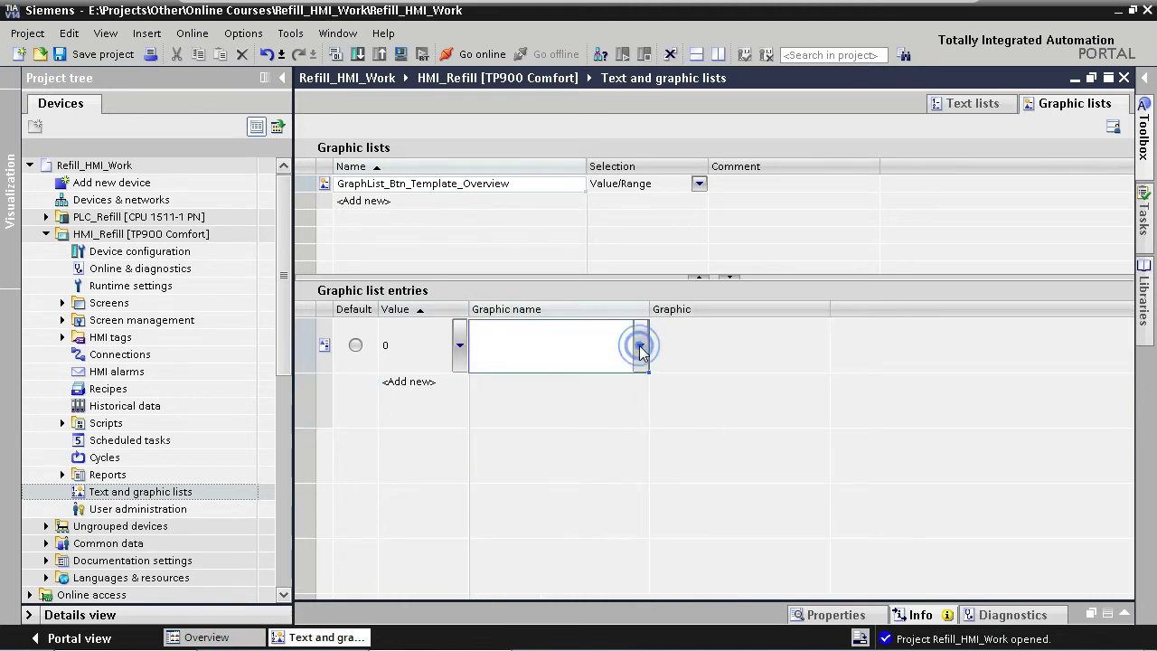
{"action": "left_click", "coordinate": [641, 353]}
{"action": "left_click_drag", "start_coordinate": [801, 105], "coordinate": [805, 154]}
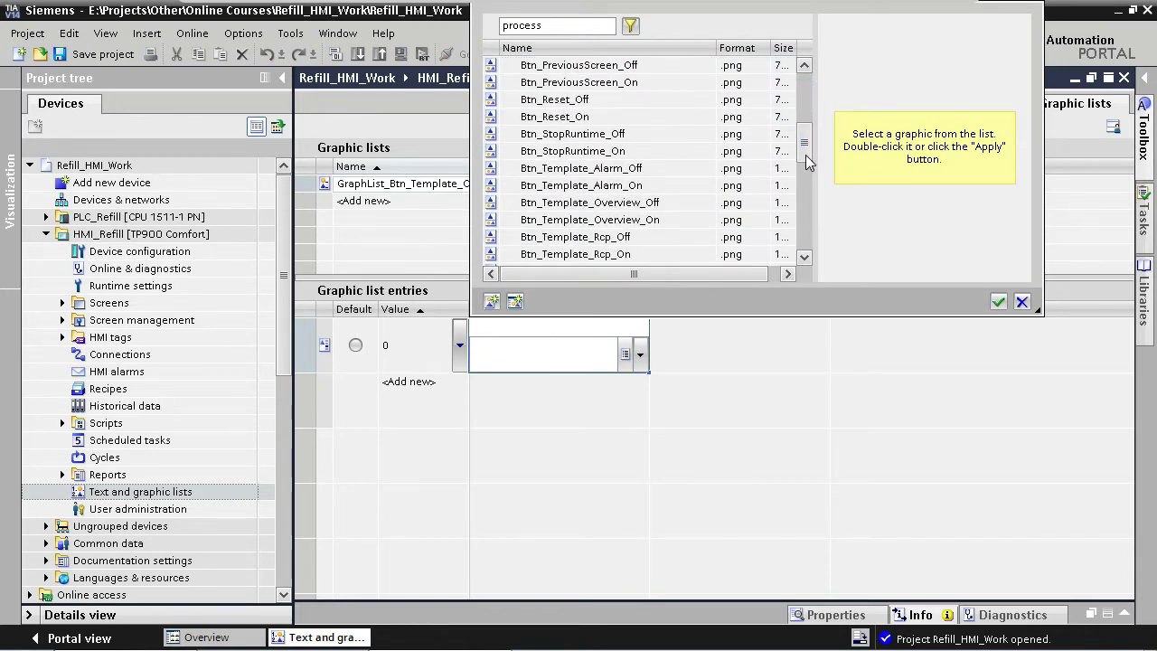
{"action": "left_click", "coordinate": [682, 207]}
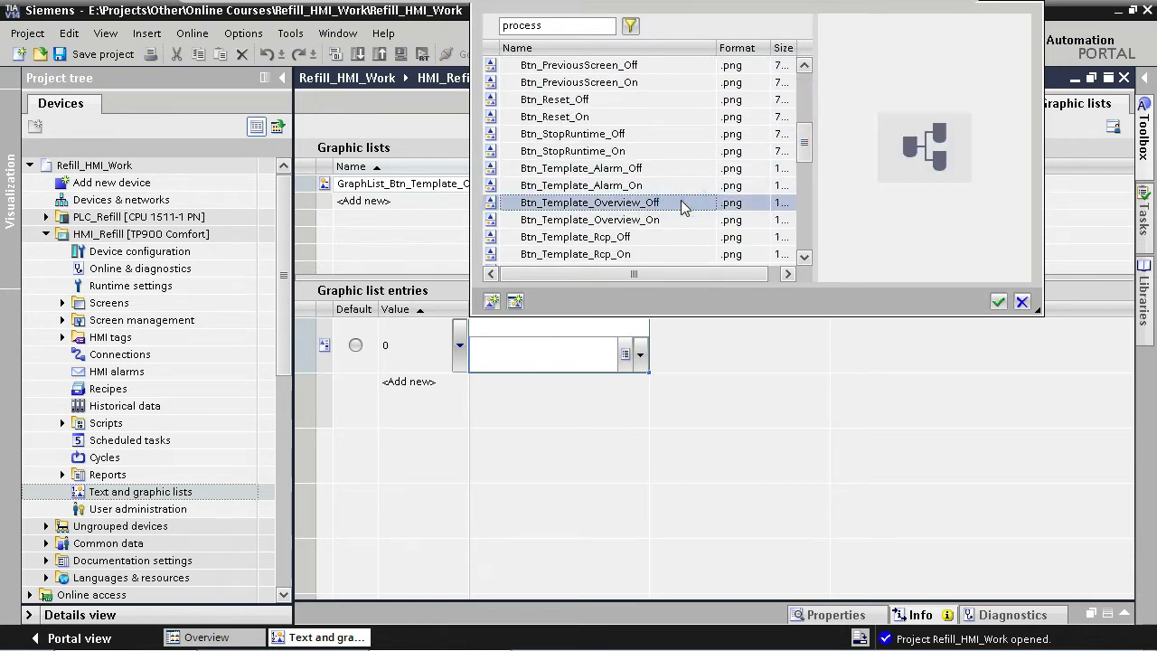
{"action": "double_click", "coordinate": [683, 207]}
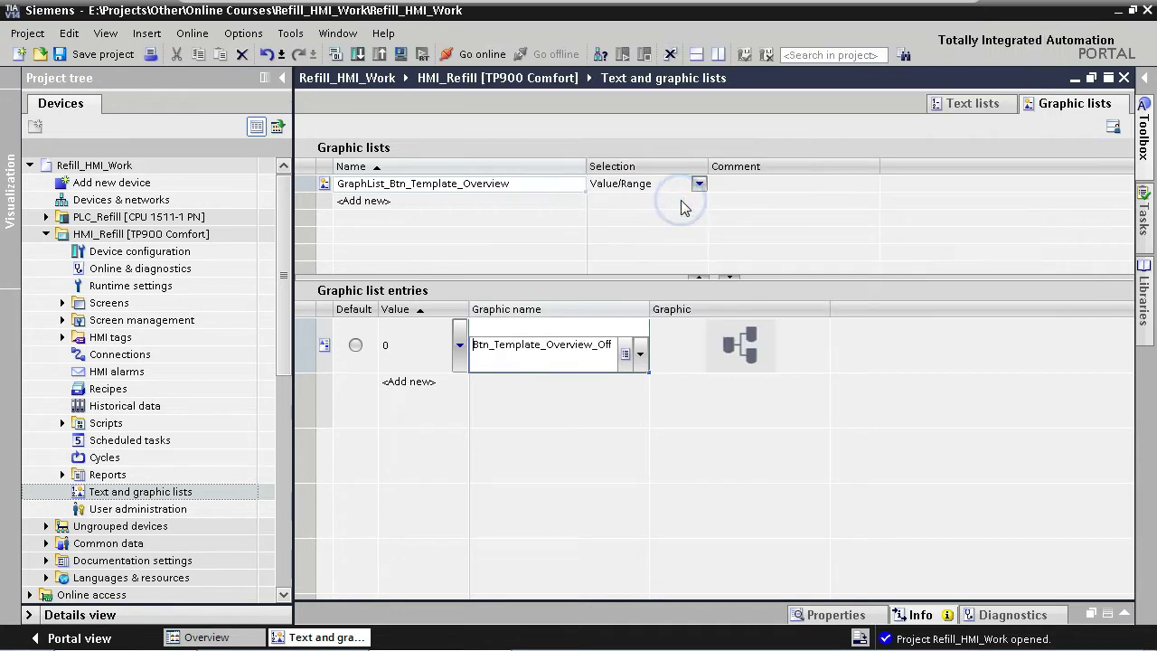
- Add an entry with value 1 to the Overview graphic list and assign it the graphic Btn_Template_Overview_On
{"action": "left_click", "coordinate": [431, 383]}
{"action": "left_click", "coordinate": [430, 384]}
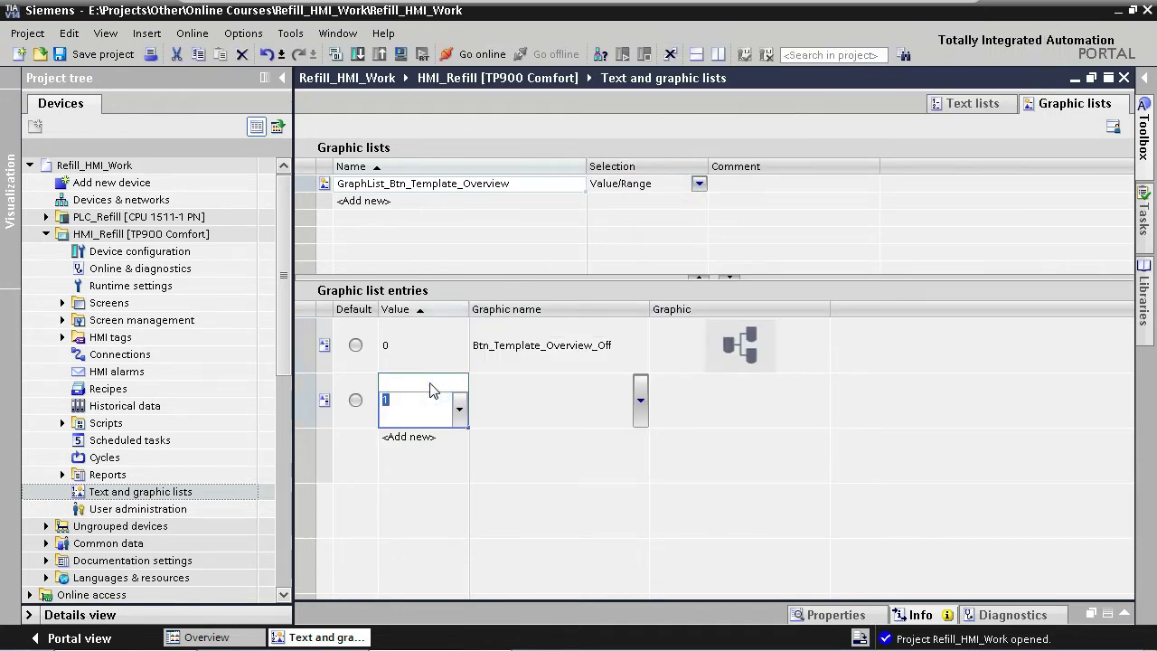
{"action": "left_click", "coordinate": [643, 401]}
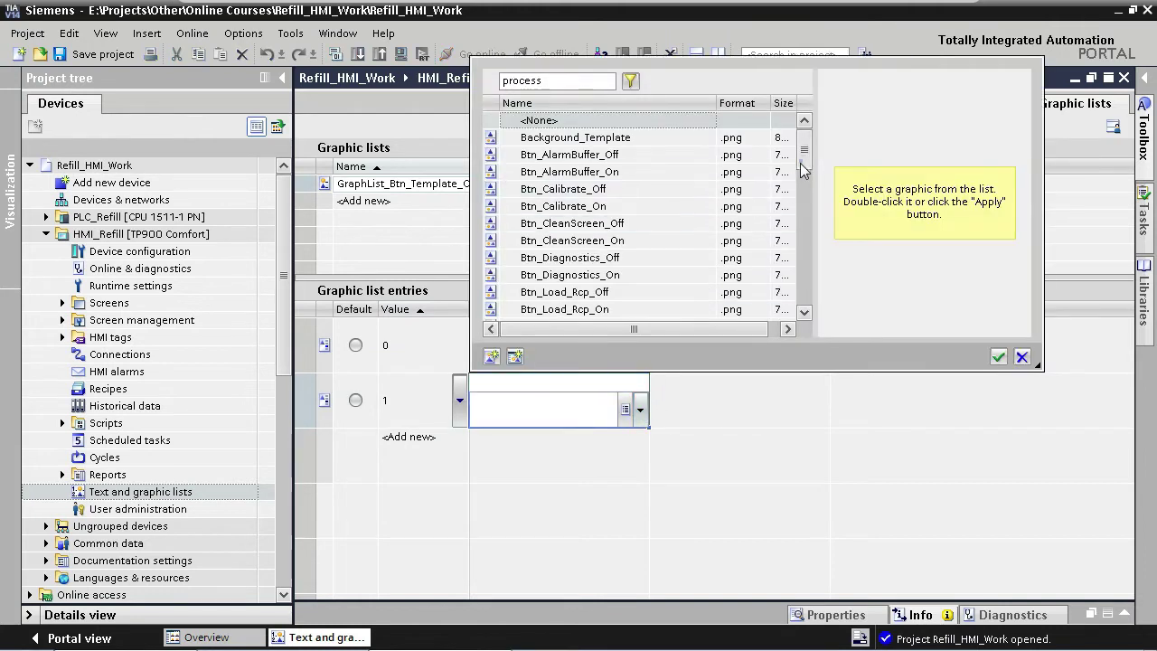
{"action": "left_click_drag", "start_coordinate": [804, 181], "coordinate": [805, 206]}
{"action": "left_click", "coordinate": [804, 206]}
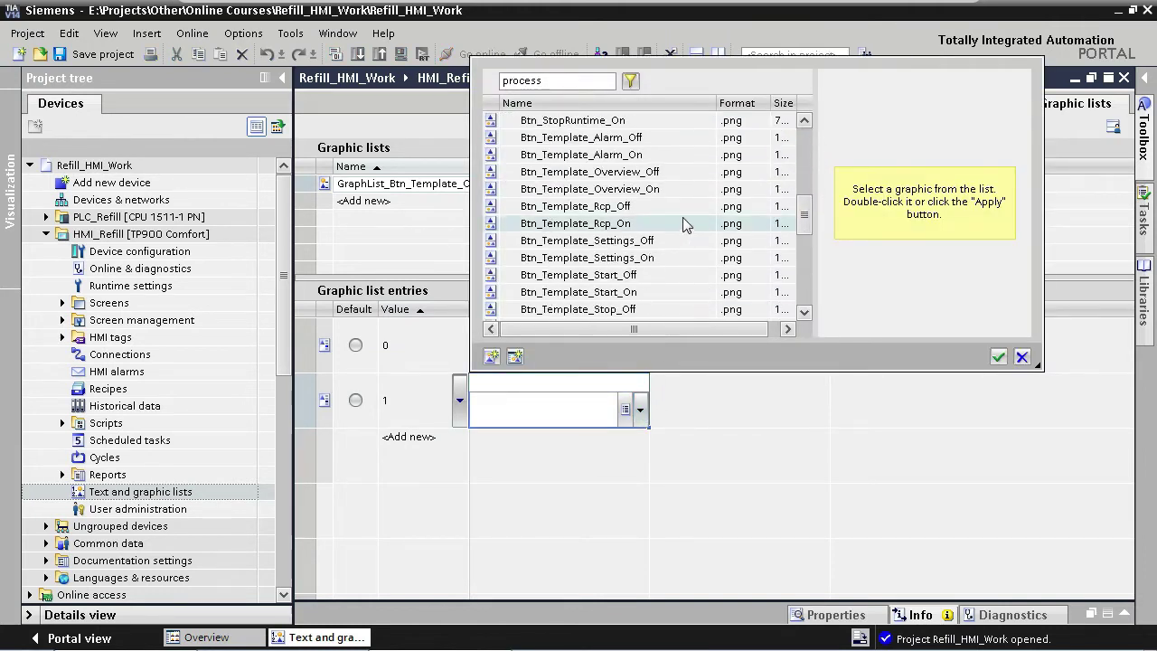
{"action": "left_click", "coordinate": [656, 189]}
{"action": "double_click", "coordinate": [656, 188]}
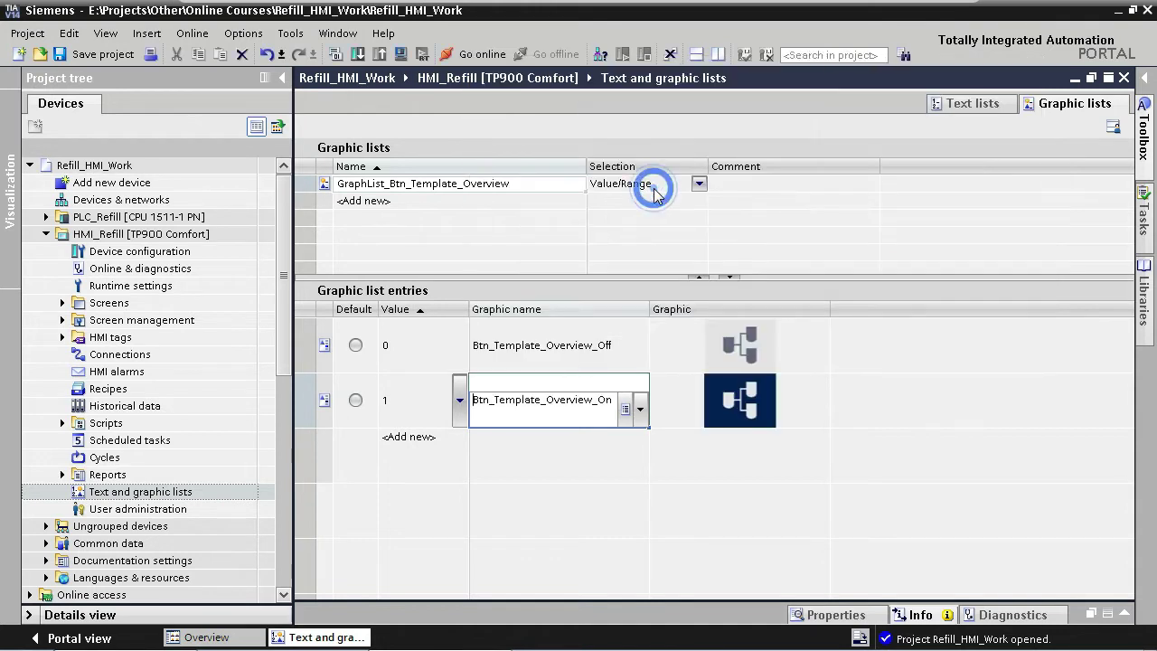
{"action": "left_click", "coordinate": [546, 464]}
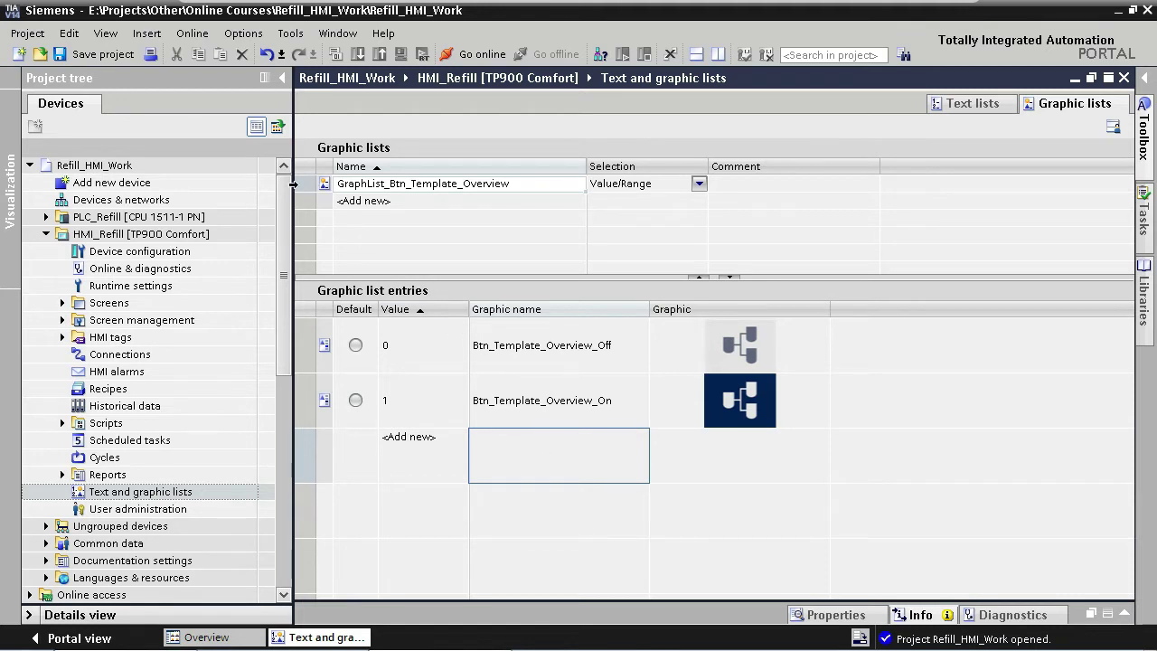
- Duplicate the graphic list GraphList_Btn_Template_Overview three times
{"action": "left_click", "coordinate": [303, 183]}
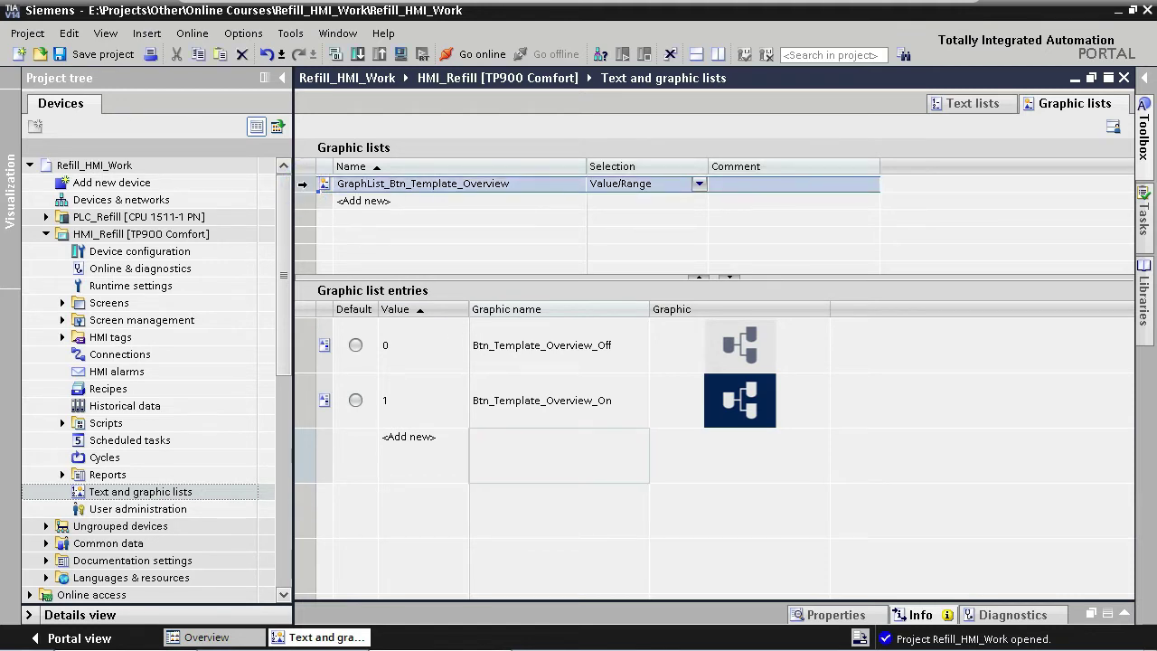
{"action": "key", "text": "ctrl+c"}
{"action": "key", "text": "ctrl+v"}
{"action": "key", "text": "ctrl+v"}
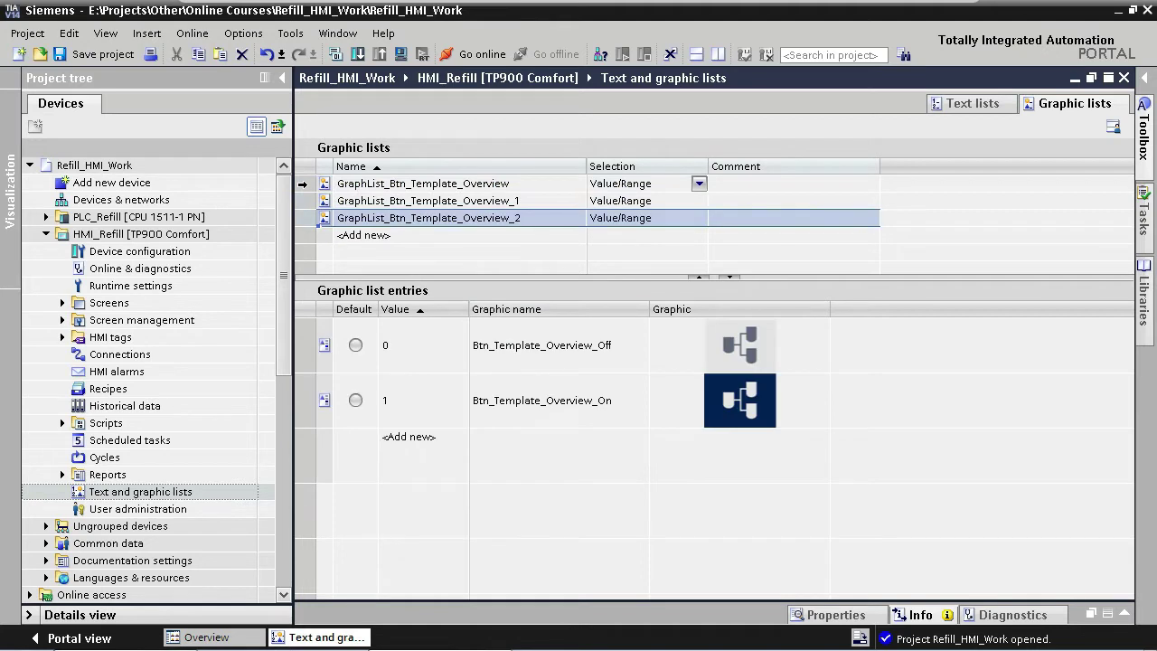
{"action": "key", "text": "ctrl+v"}
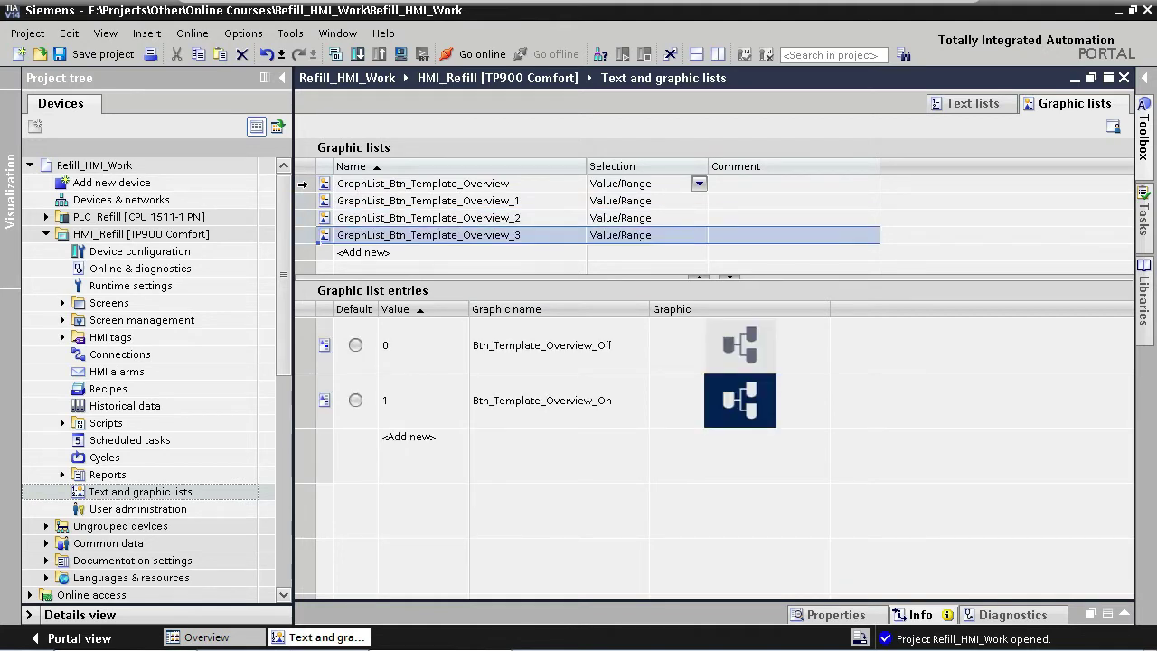
- Rename the three copied lists GraphList_Btn_Template_Alarms, GraphList_Btn_Template_Recipes and GraphList_Btn_Template_Settings
{"action": "left_click", "coordinate": [447, 201]}
{"action": "mouse_move", "coordinate": [452, 200]}
{"action": "left_mouse_down"}
{"action": "mouse_move", "coordinate": [529, 202]}
{"action": "mouse_move", "coordinate": [450, 218]}
{"action": "left_mouse_up"}
{"action": "type", "text": "Alarms"}
{"action": "left_click", "coordinate": [529, 218]}
{"action": "type", "text": "Recipes"}
{"action": "left_click", "coordinate": [543, 232]}
{"action": "left_click_drag", "start_coordinate": [530, 234], "coordinate": [450, 235]}
{"action": "type", "text": "Settings"}
{"action": "key", "text": "Return"}
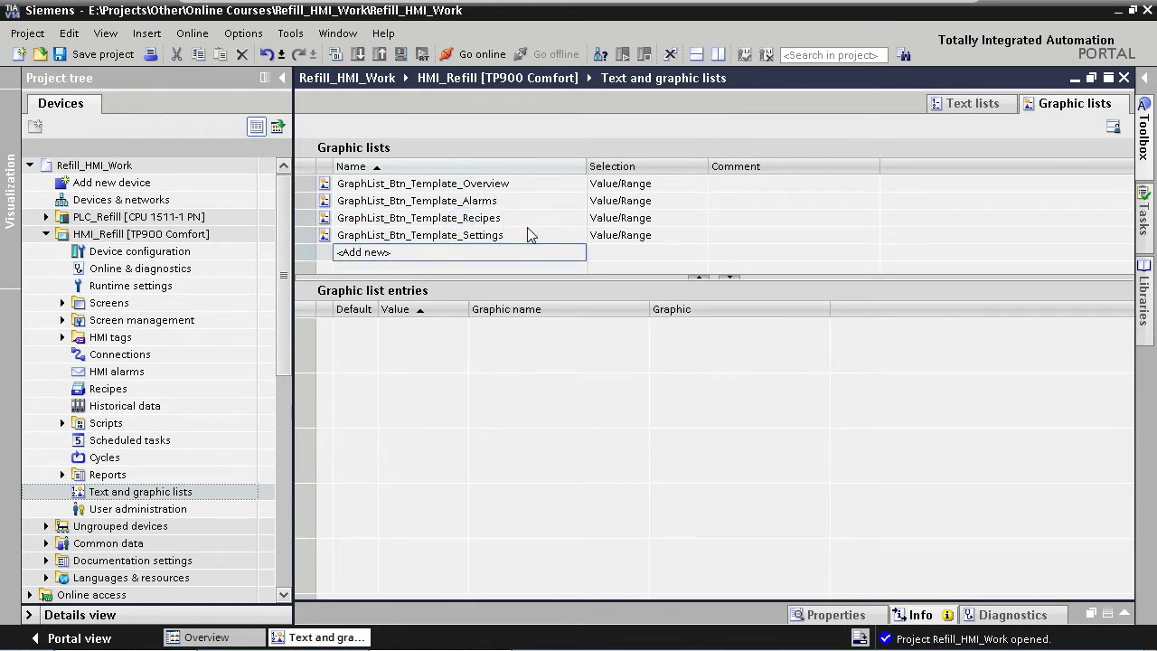
- In the Alarms graphic list, assign Btn_Template_Alarm_Off to value 0 and Btn_Template_Alarm_On to value 1
{"action": "left_click", "coordinate": [519, 202]}
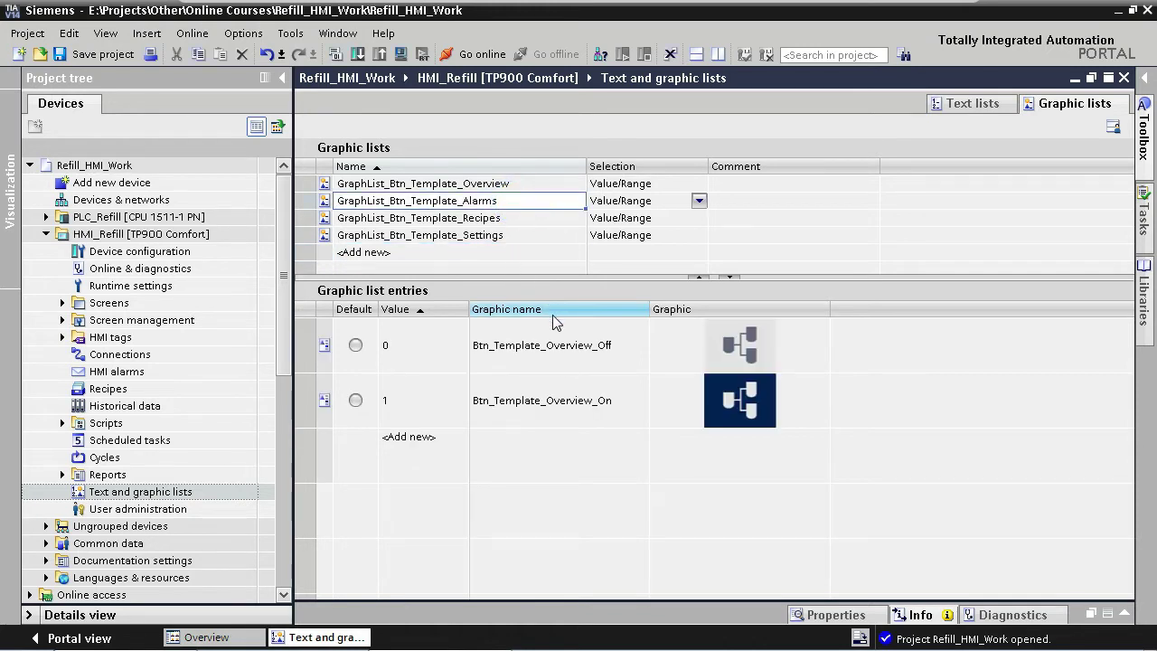
{"action": "left_click", "coordinate": [551, 349]}
{"action": "left_click_drag", "start_coordinate": [541, 346], "coordinate": [613, 345]}
{"action": "type", "text": "Al"}
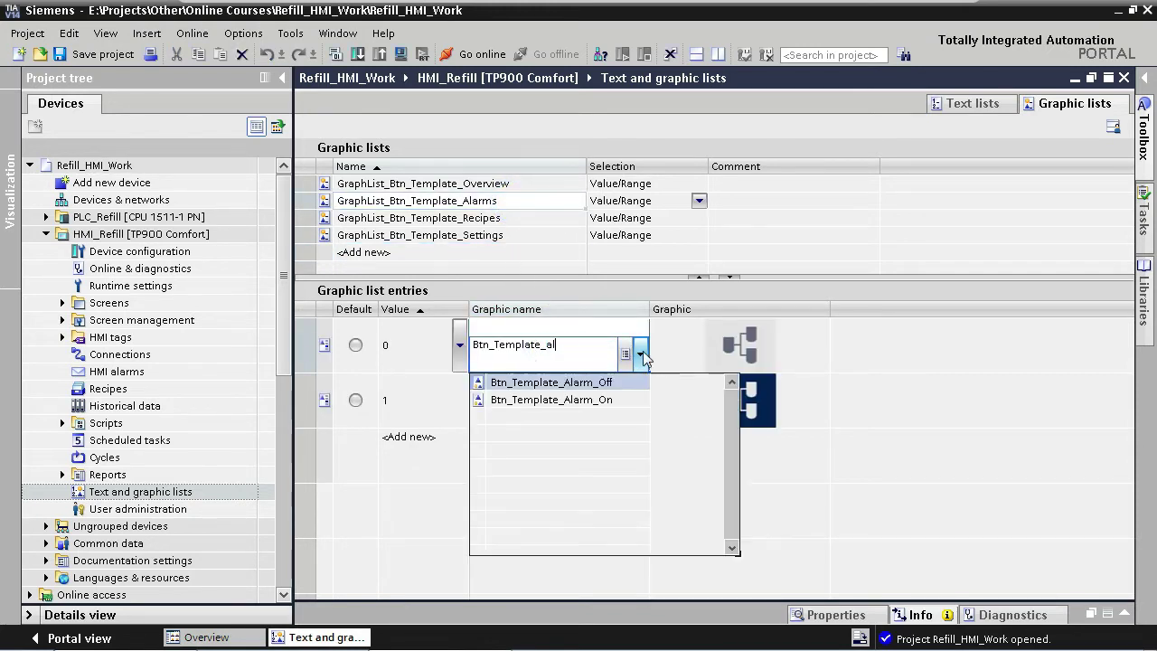
{"action": "key", "text": "Return"}
{"action": "left_click", "coordinate": [545, 403]}
{"action": "left_click_drag", "start_coordinate": [542, 400], "coordinate": [613, 400]}
{"action": "type", "text": "a"}
{"action": "key", "text": "Return"}
- In the Recipes graphic list, assign Btn_Template_Rcp_Off to value 0 and Btn_Template_Rcp_On to value 1
{"action": "left_click", "coordinate": [517, 220]}
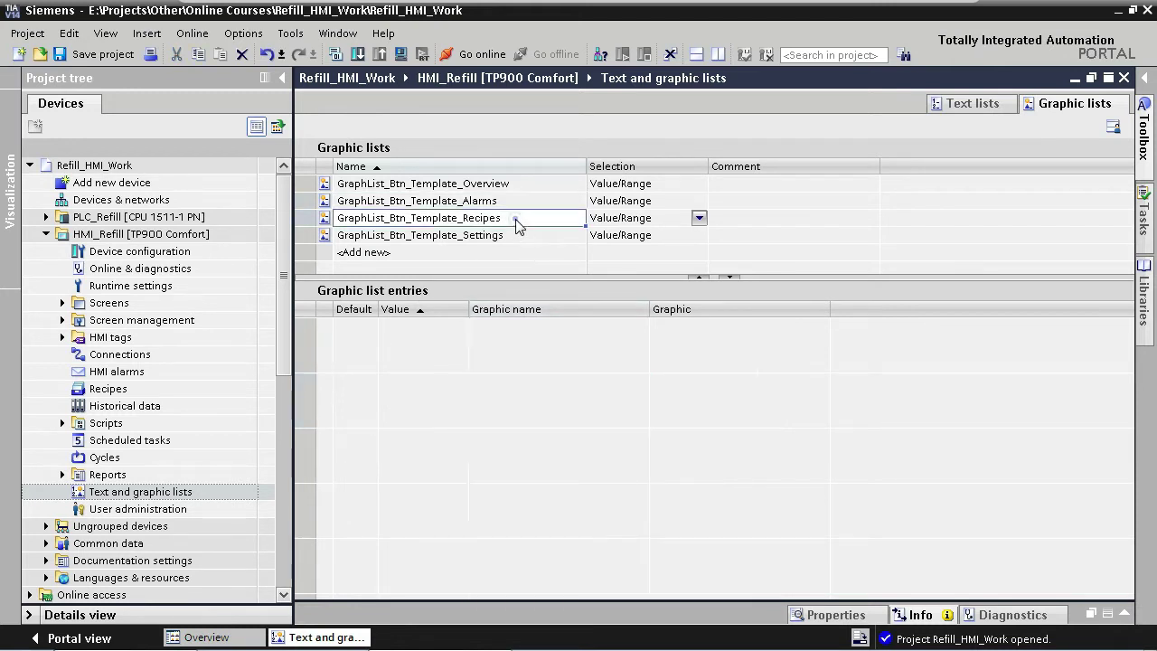
{"action": "left_click", "coordinate": [554, 345]}
{"action": "left_click_drag", "start_coordinate": [542, 345], "coordinate": [613, 345]}
{"action": "type", "text": "R"}
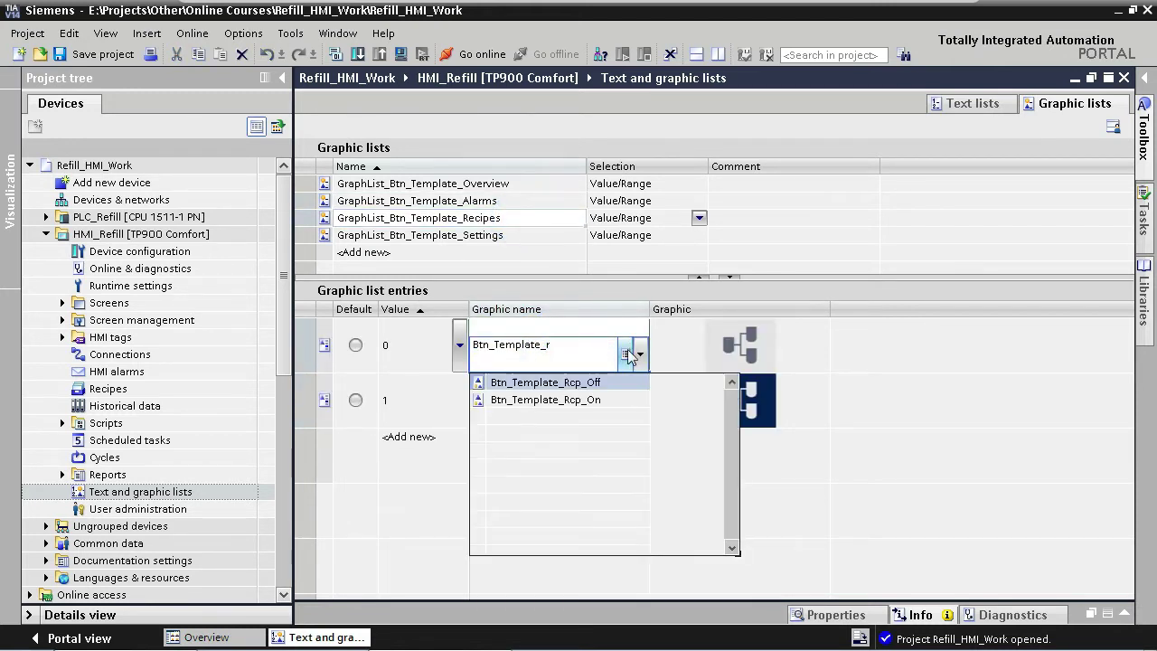
{"action": "key", "text": "Return"}
{"action": "left_click", "coordinate": [546, 402]}
{"action": "left_click_drag", "start_coordinate": [543, 400], "coordinate": [615, 401]}
{"action": "type", "text": "R"}
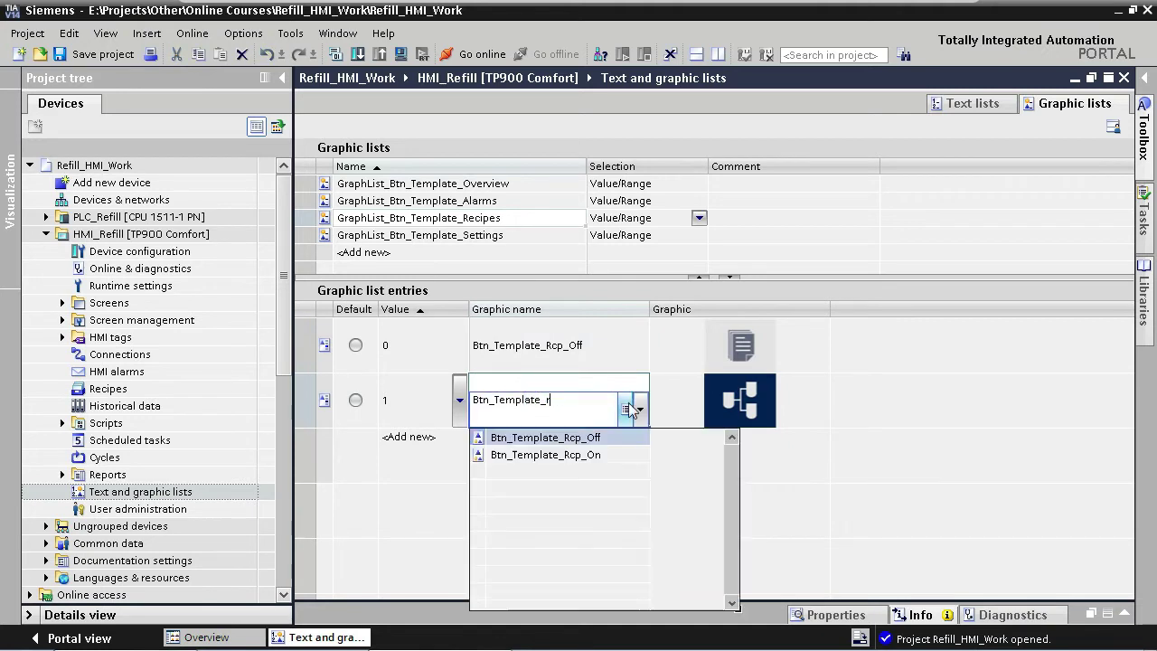
{"action": "key", "text": "Down"}
{"action": "key", "text": "Return"}
- In the Settings graphic list, assign Btn_Template_Settings_Off to value 0 and Btn_Template_Settings_On to value 1, and close the list editor
{"action": "left_click", "coordinate": [509, 234]}
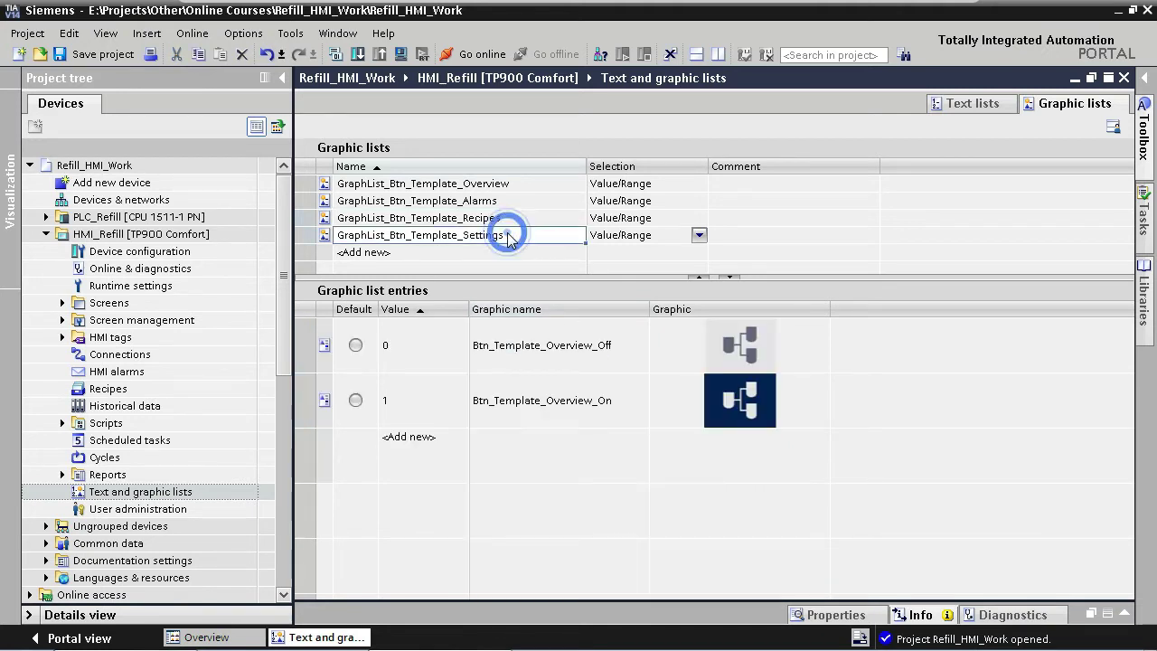
{"action": "left_click", "coordinate": [542, 345]}
{"action": "left_click_drag", "start_coordinate": [542, 344], "coordinate": [611, 345]}
{"action": "type", "text": "S"}
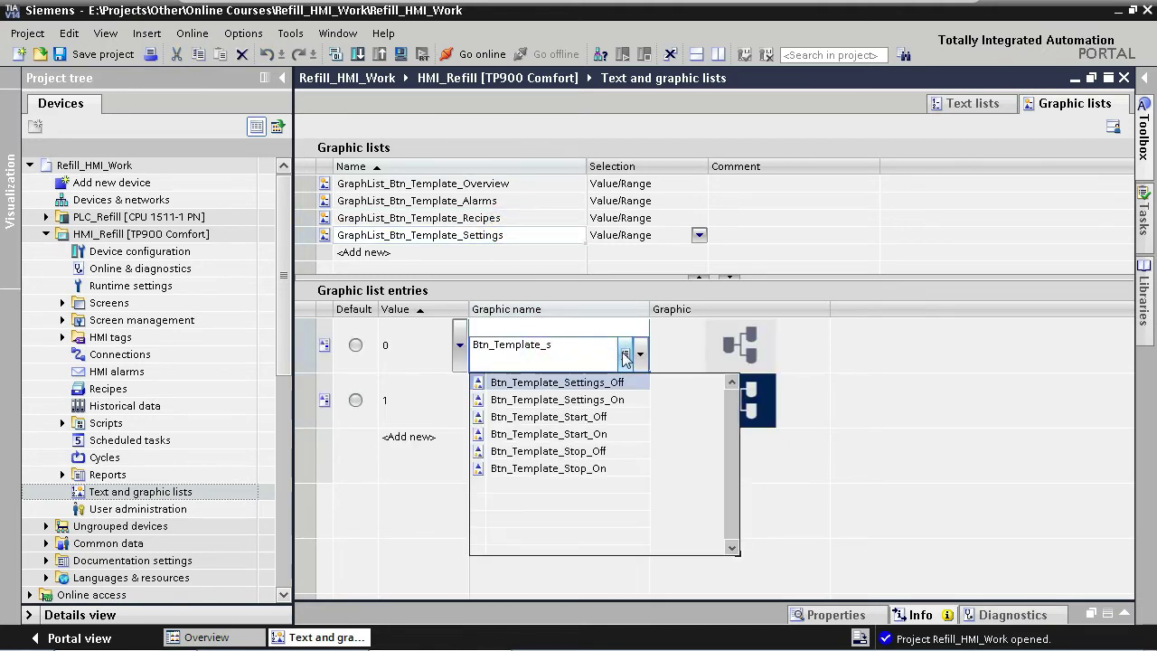
{"action": "key", "text": "Return"}
{"action": "left_click", "coordinate": [545, 400]}
{"action": "left_click_drag", "start_coordinate": [542, 401], "coordinate": [618, 401]}
{"action": "type", "text": "s"}
{"action": "key", "text": "Return"}
{"action": "left_click", "coordinate": [603, 455]}
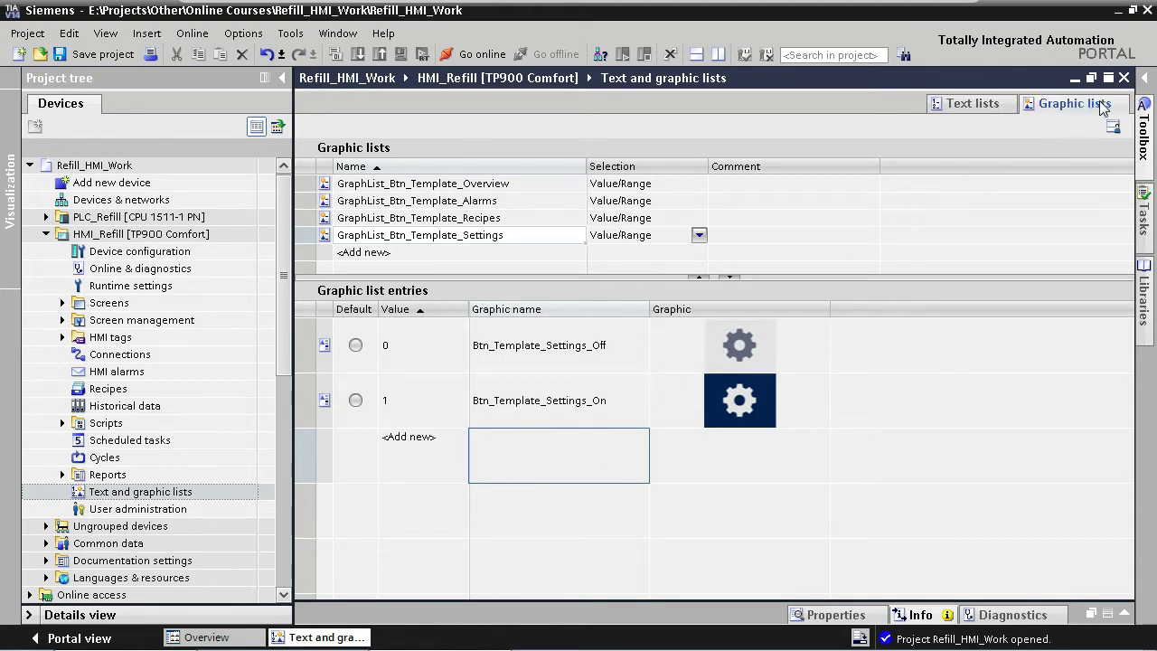
{"action": "left_click", "coordinate": [1124, 78]}
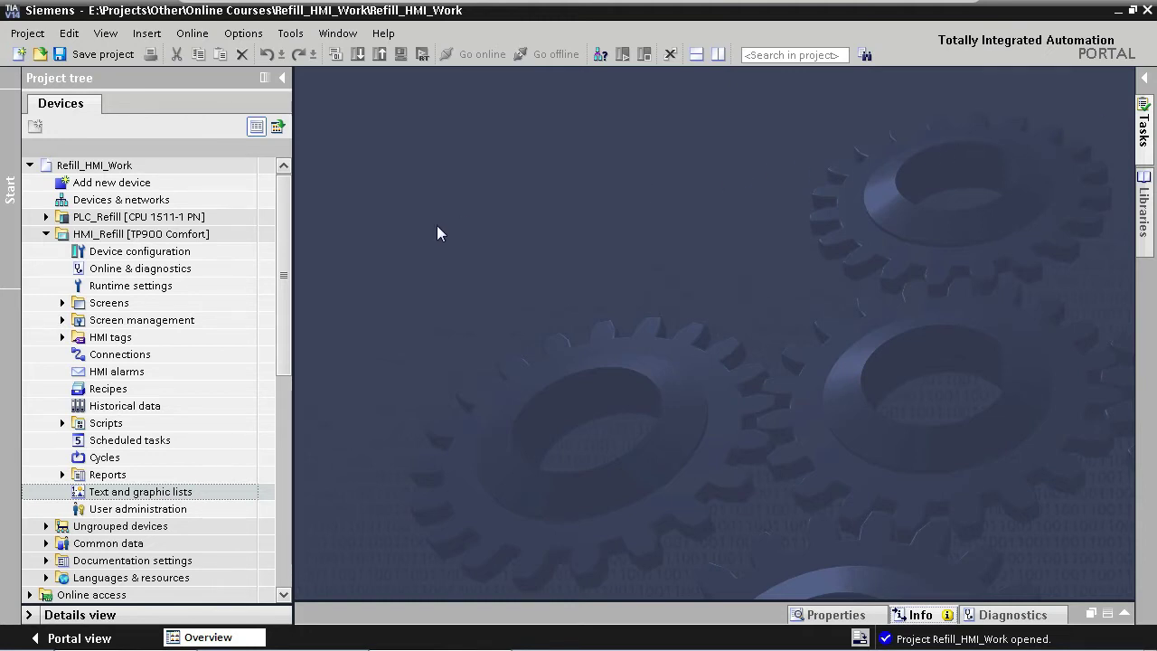
- Add a group named Local Tags under the HMI tags of HMI_Refill
{"action": "left_click", "coordinate": [62, 337]}
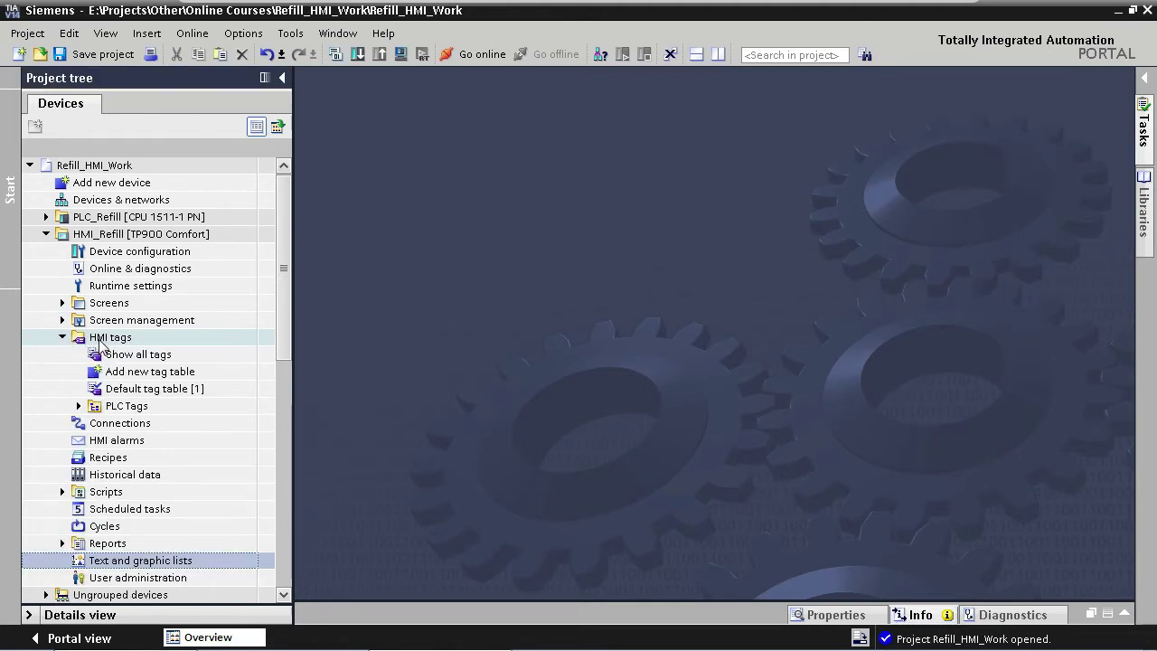
{"action": "right_click", "coordinate": [102, 341]}
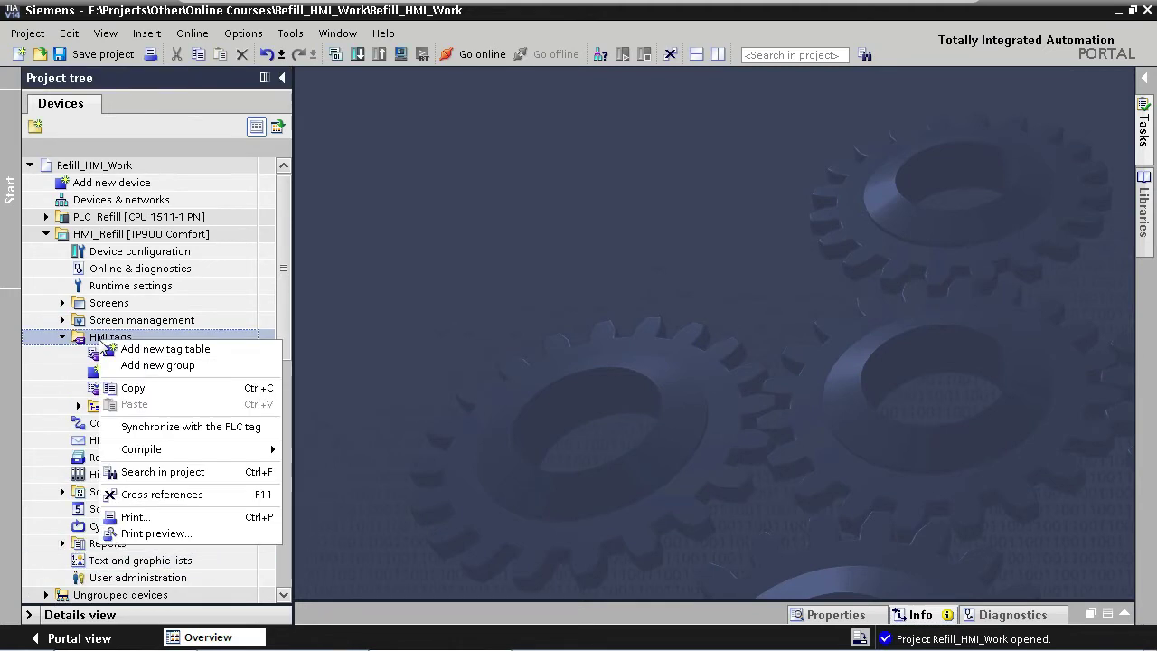
{"action": "left_click", "coordinate": [140, 365]}
{"action": "type", "text": "Lo"}
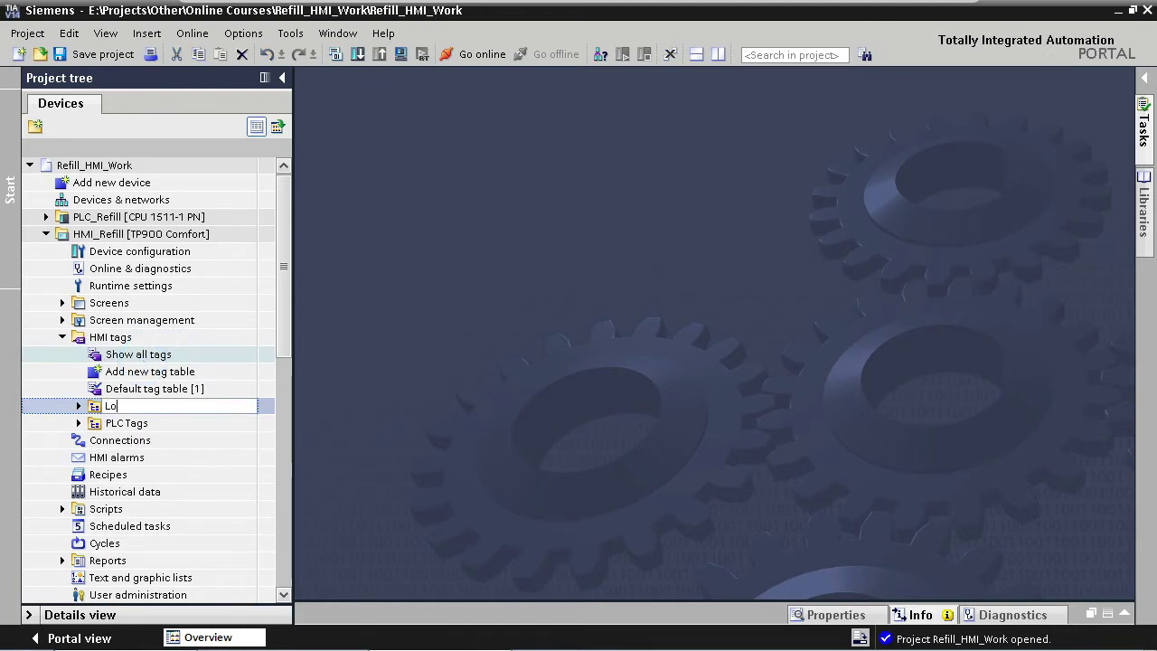
{"action": "type", "text": "cal Tags"}
{"action": "key", "text": "Return"}
- Add a tag table named Local Template Tags to the Local Tags group
{"action": "right_click", "coordinate": [104, 411]}
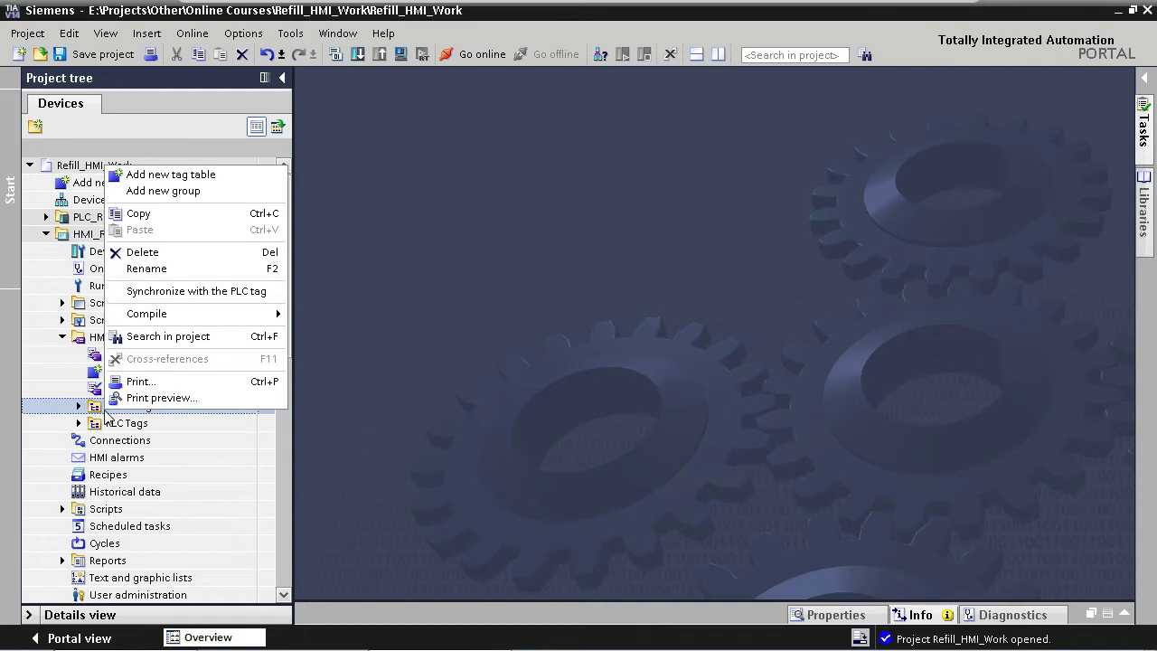
{"action": "left_click", "coordinate": [188, 174]}
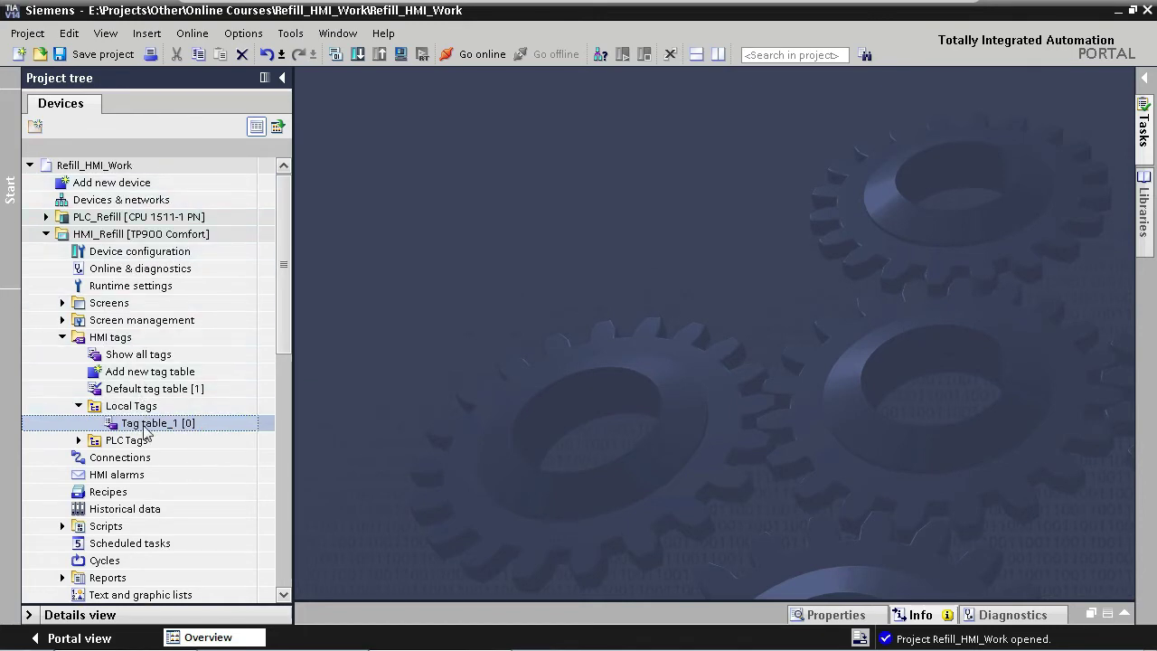
{"action": "left_click", "coordinate": [145, 432]}
{"action": "type", "text": "Local Template"}
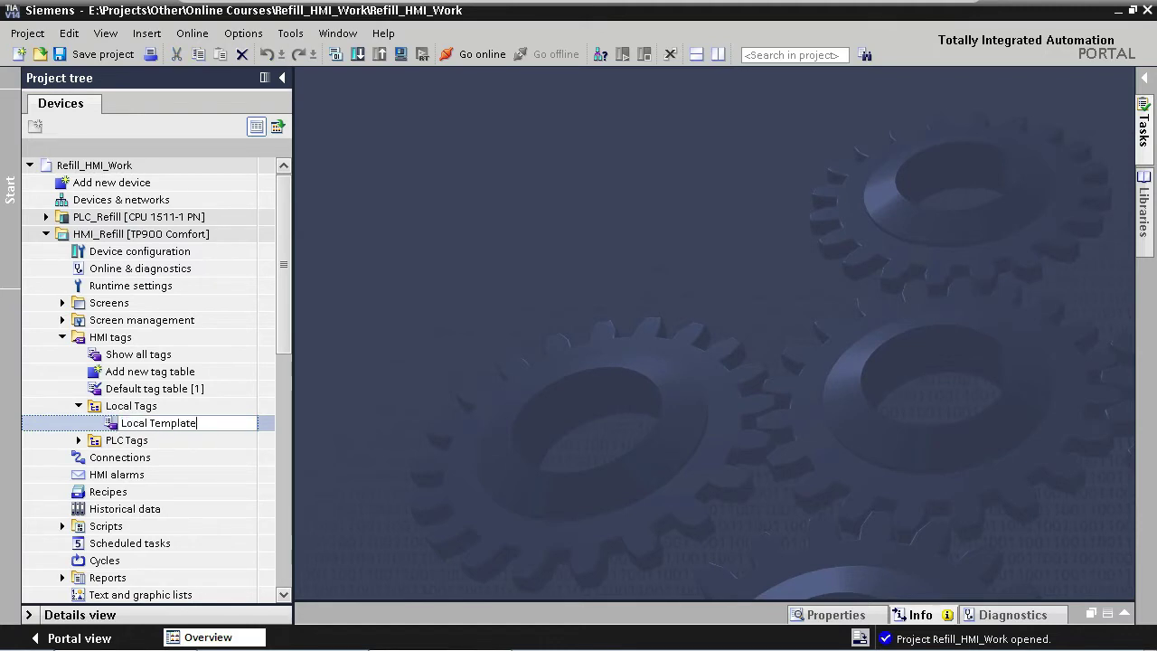
{"action": "type", "text": " Tags"}
{"action": "key", "text": "Return"}
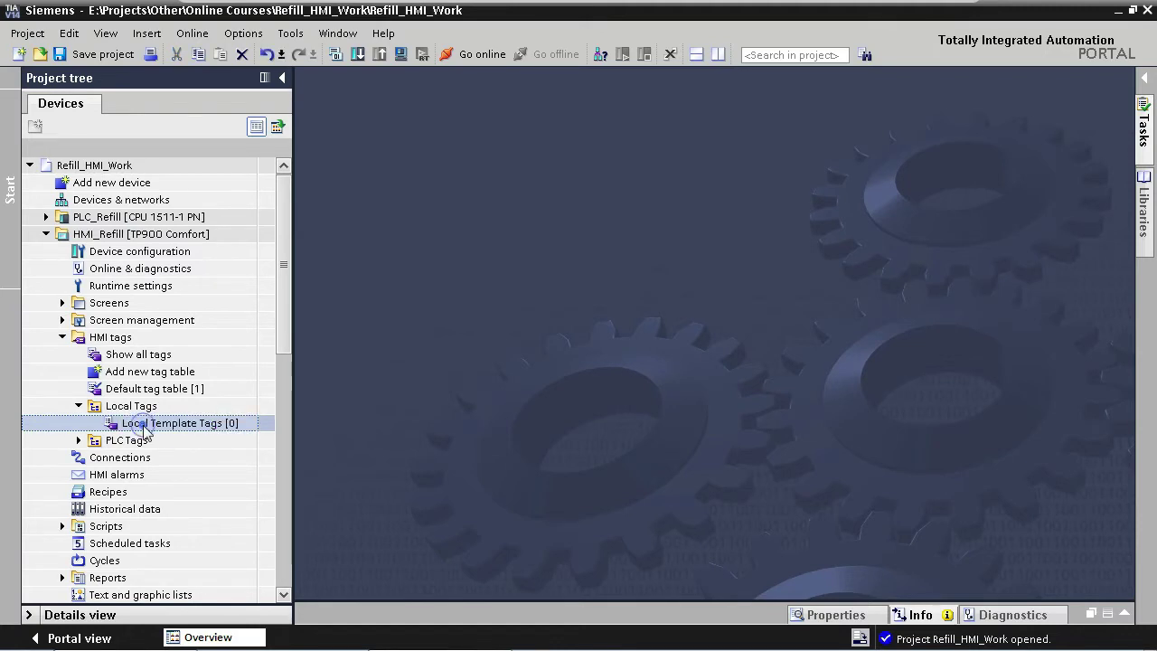
- Open the Local Template Tags table and add a tag _xState_Btn_Overview with data type Bool
{"action": "double_click", "coordinate": [142, 425]}
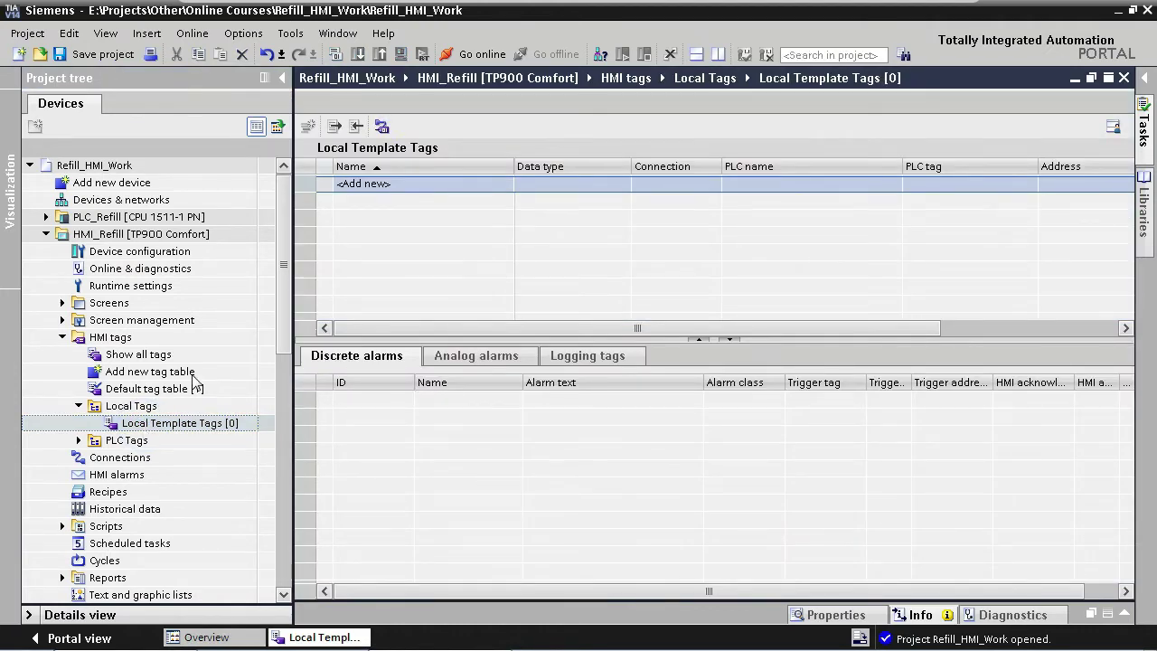
{"action": "left_click", "coordinate": [360, 187]}
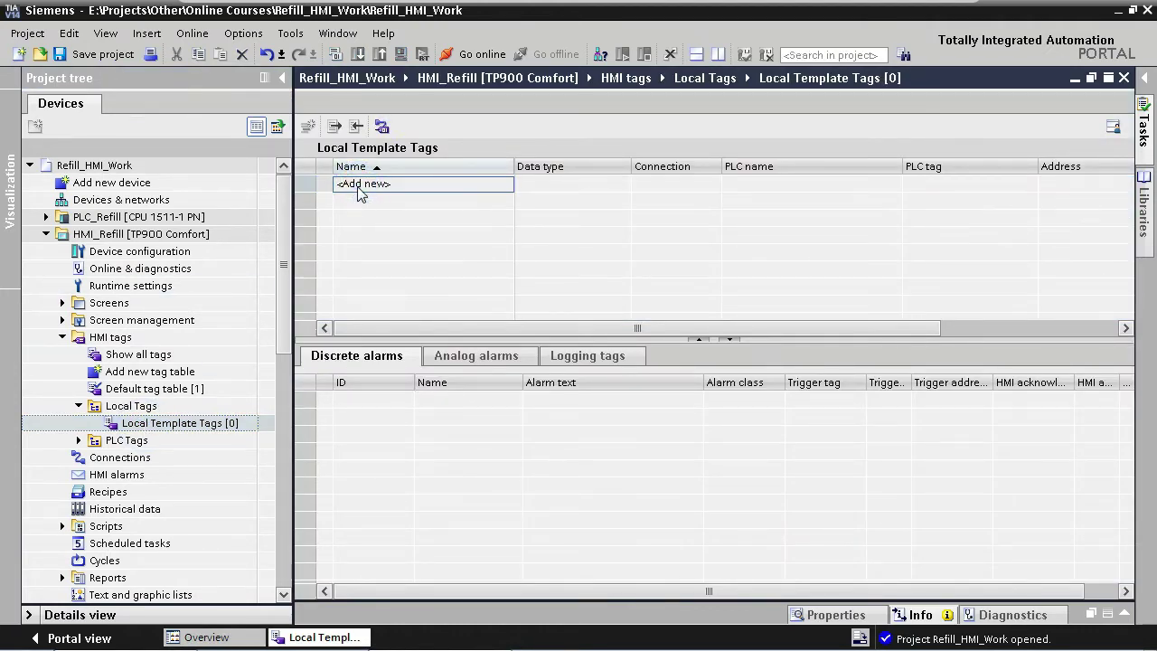
{"action": "type", "text": "_iState_Btn_Overview"}
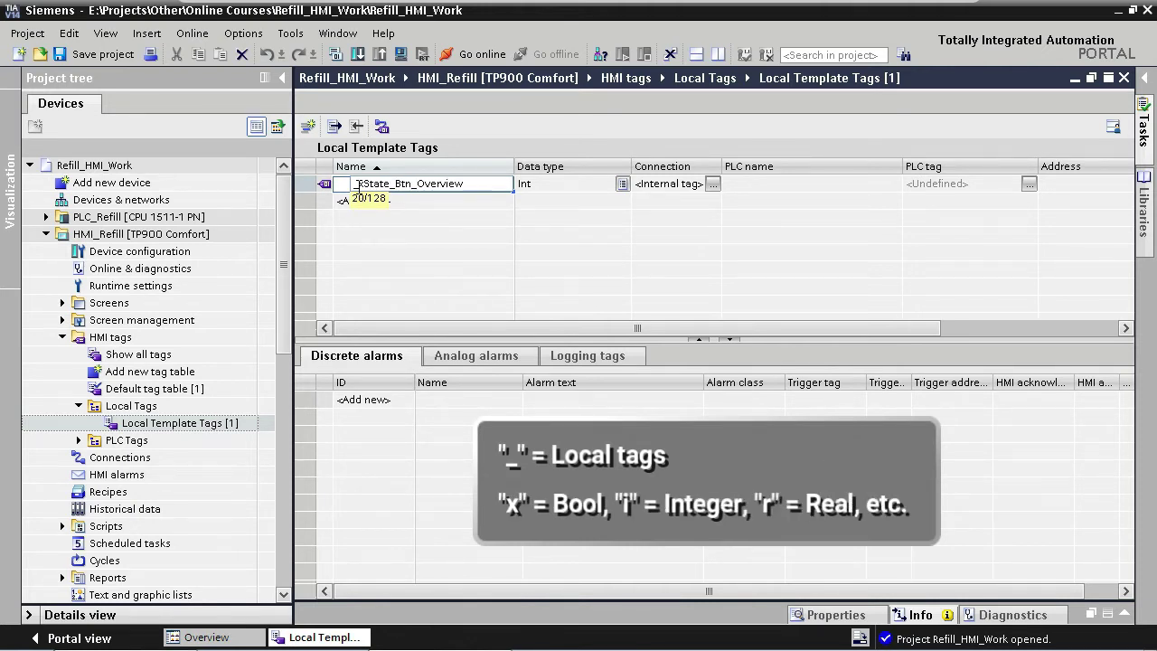
{"action": "key", "text": "Tab"}
{"action": "type", "text": "bool"}
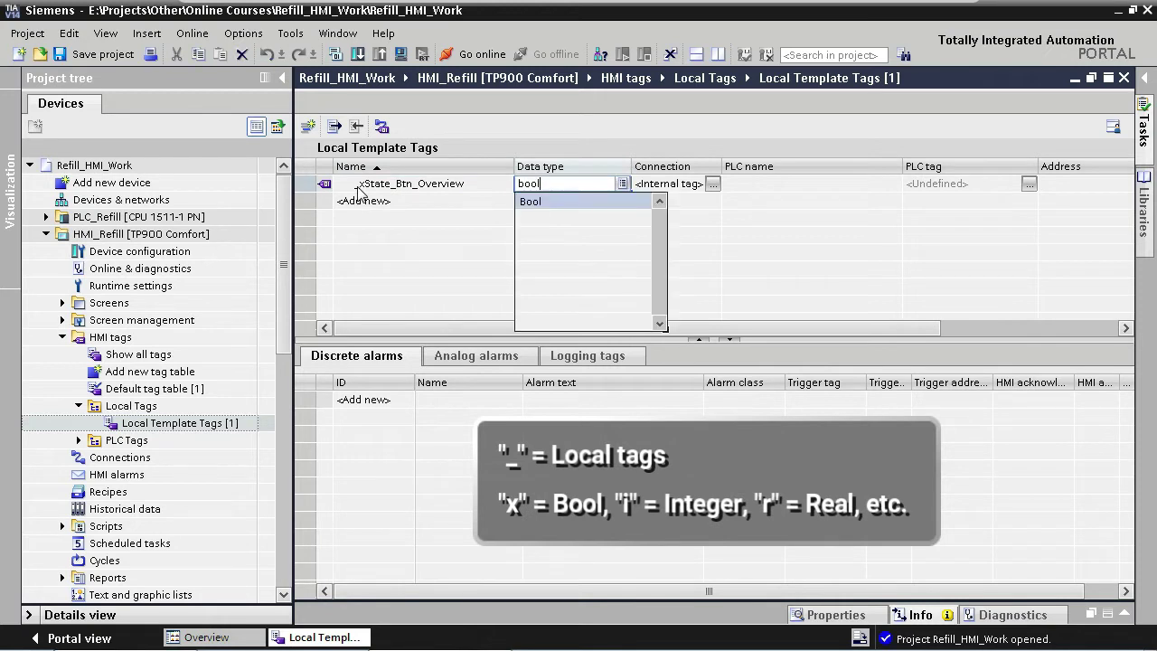
{"action": "key", "text": "Return"}
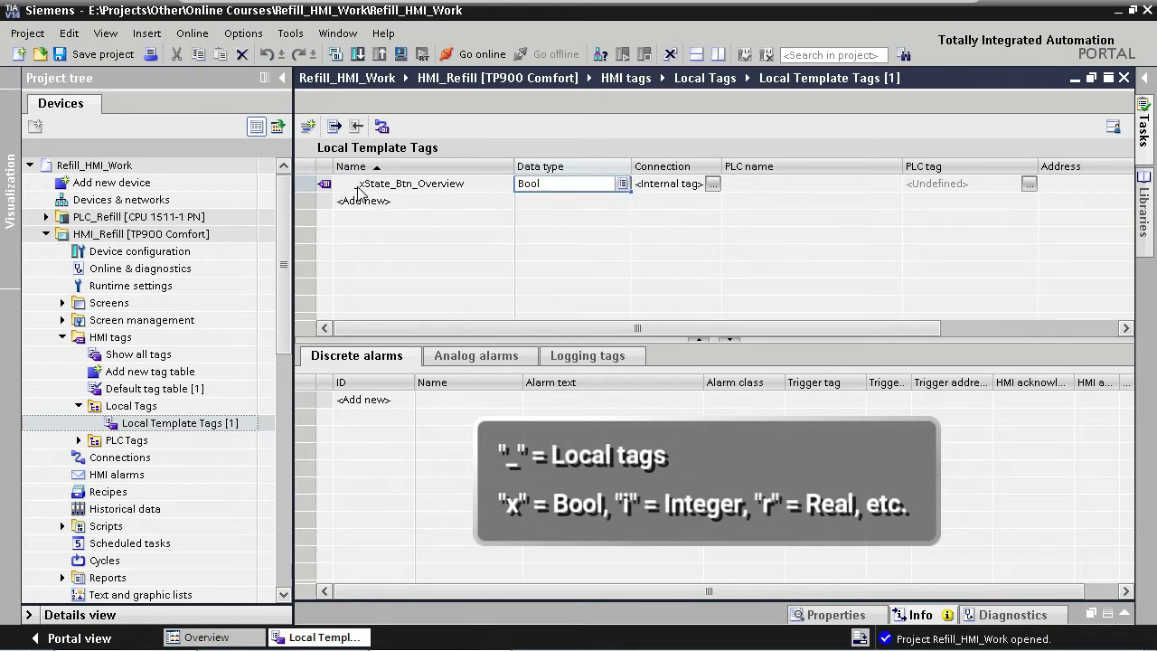
- Add a Bool tag named _xState_Btn_Alarm below the Overview tag
{"action": "left_click", "coordinate": [405, 200]}
{"action": "type", "text": "_xState_"}
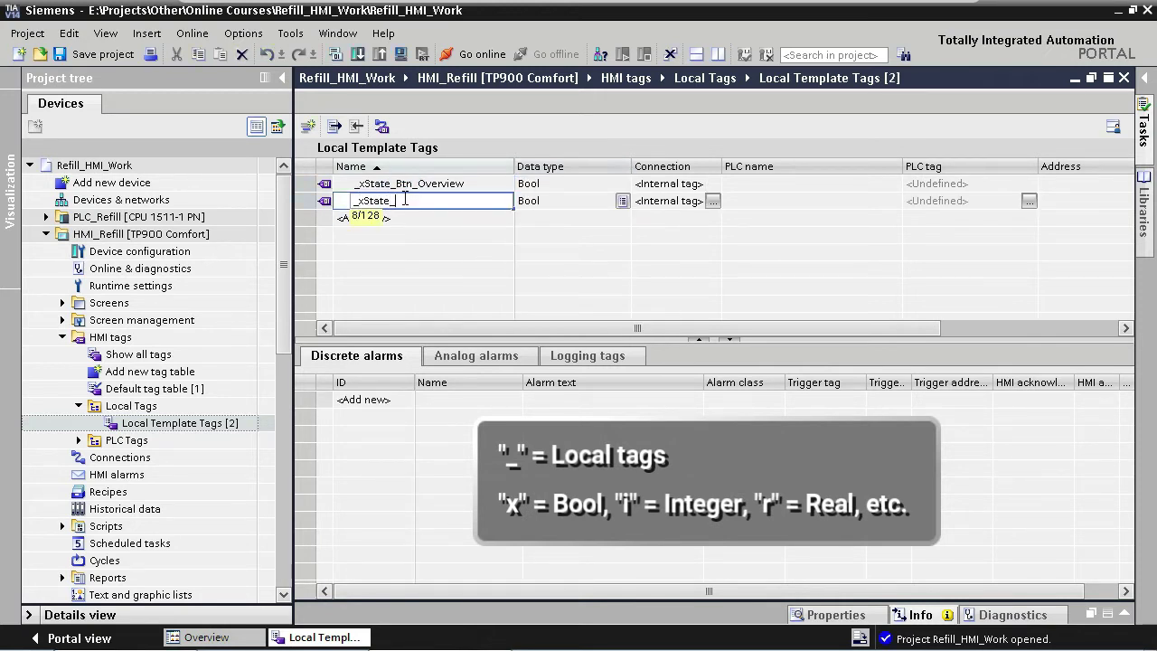
{"action": "type", "text": "Btn_Alarm"}
{"action": "key", "text": "Return"}
- Add the Bool tags _xState_Btn_Recipe and _xState_Btn_Settings, and close the tag table
{"action": "type", "text": "_"}
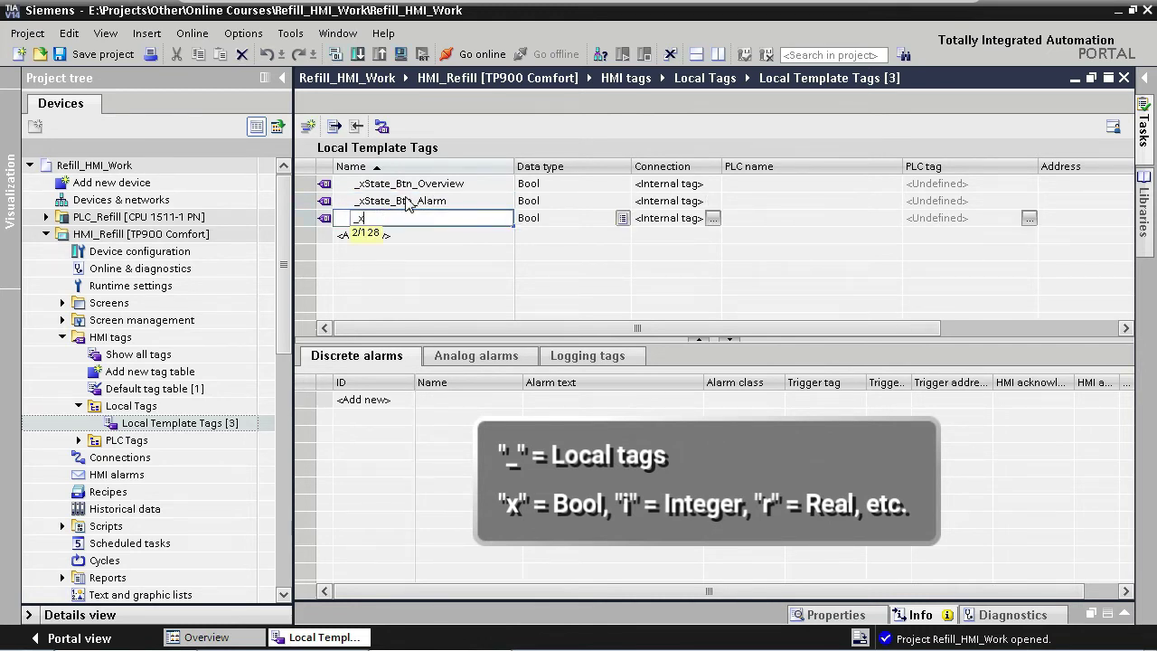
{"action": "type", "text": "xState_Btn_Recipe"}
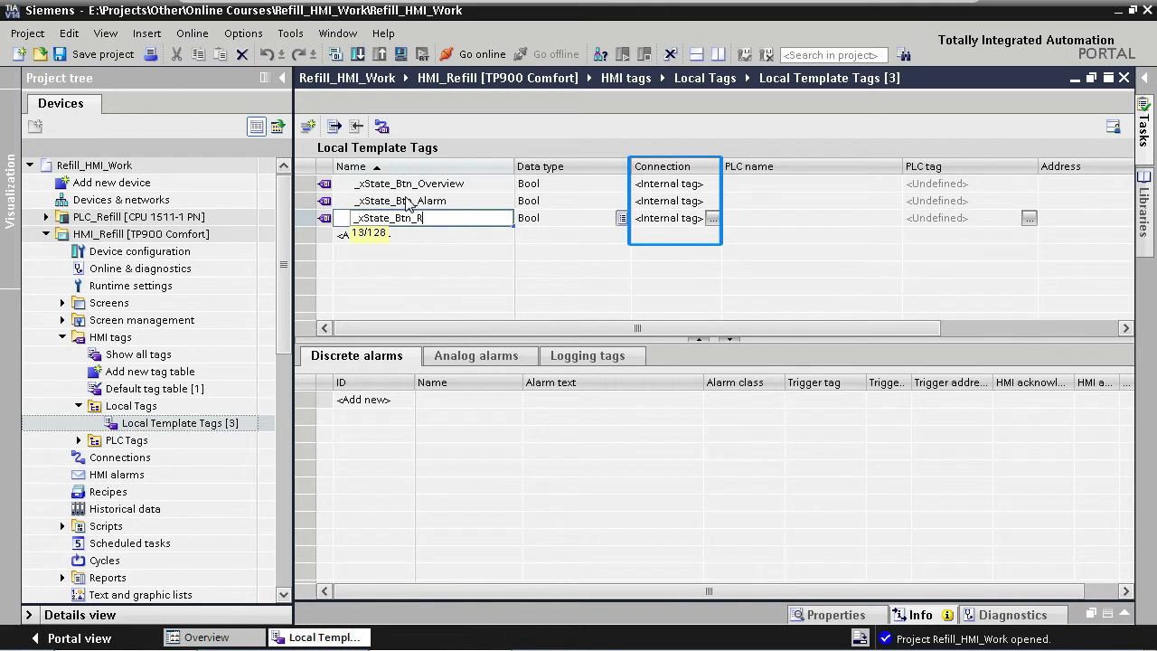
{"action": "key", "text": "Return"}
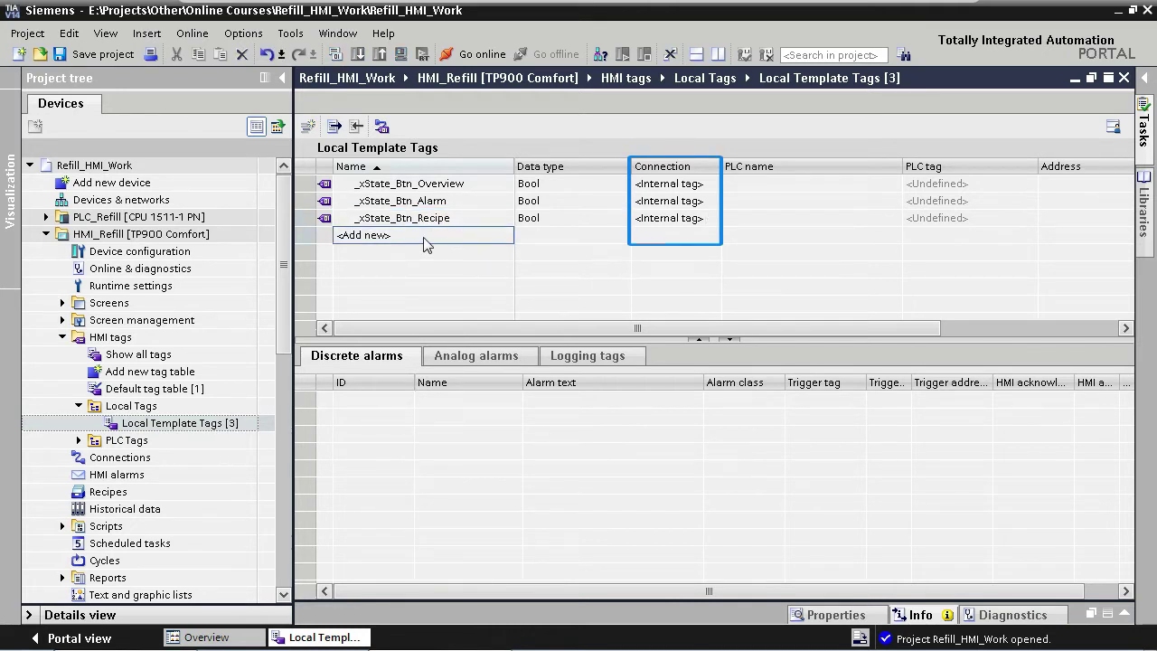
{"action": "type", "text": "_xState_Btn_Settings"}
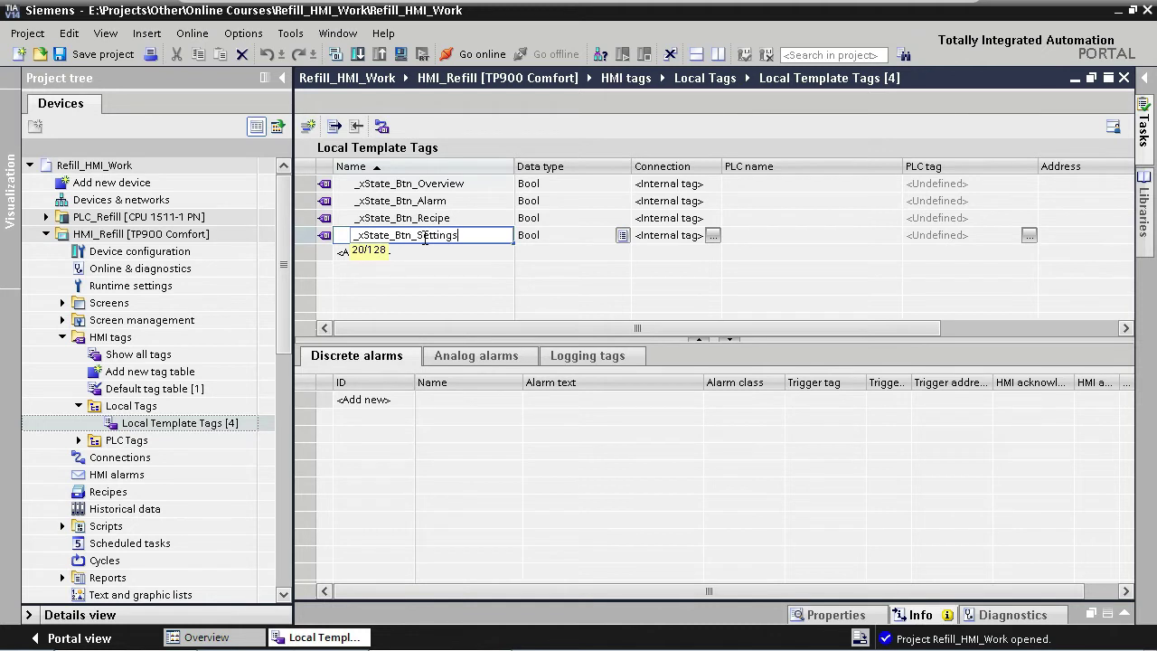
{"action": "key", "text": "Return"}
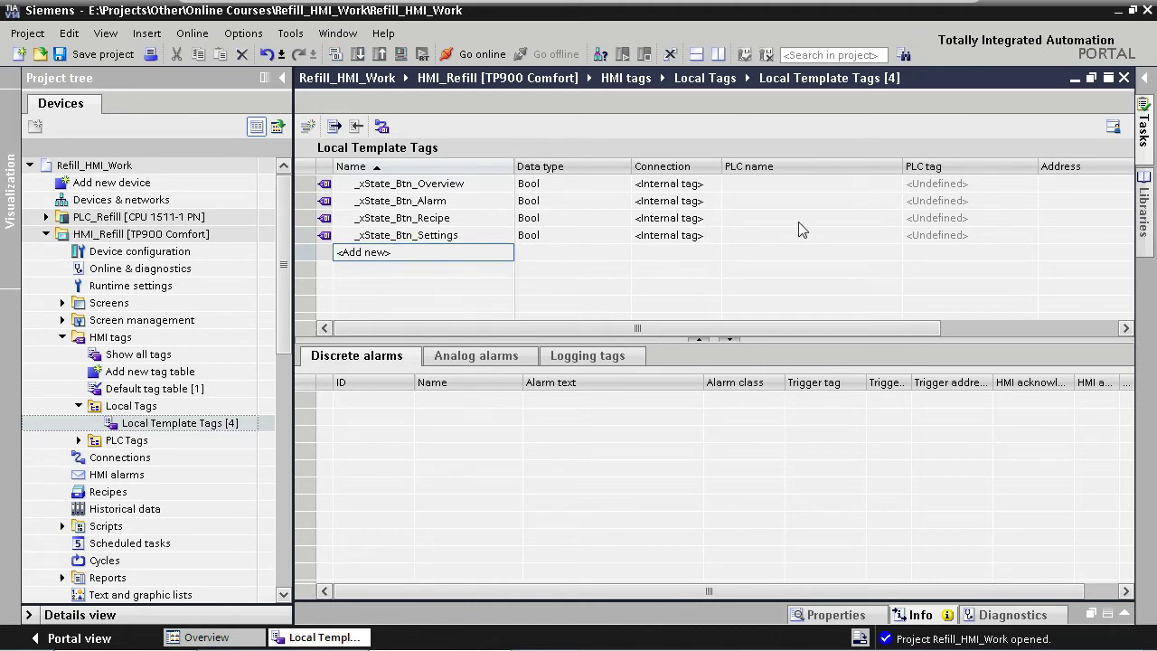
{"action": "left_click", "coordinate": [1125, 79]}
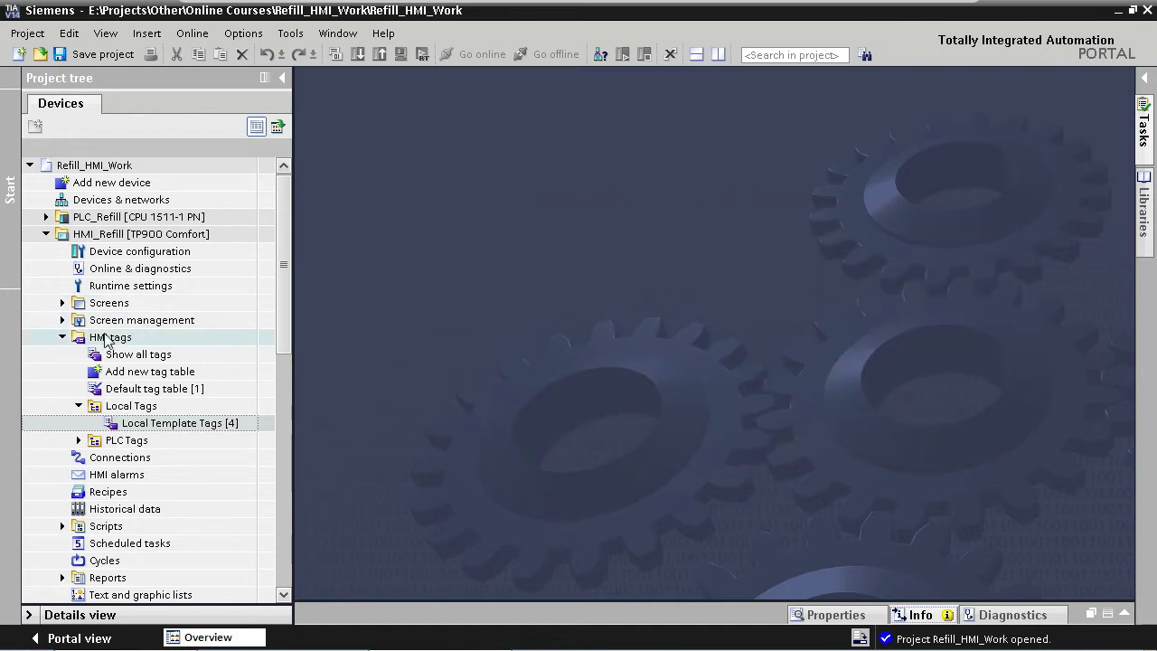
- Rename Screen_1 of HMI_Refill to OVERVIEW
{"action": "left_click", "coordinate": [64, 336]}
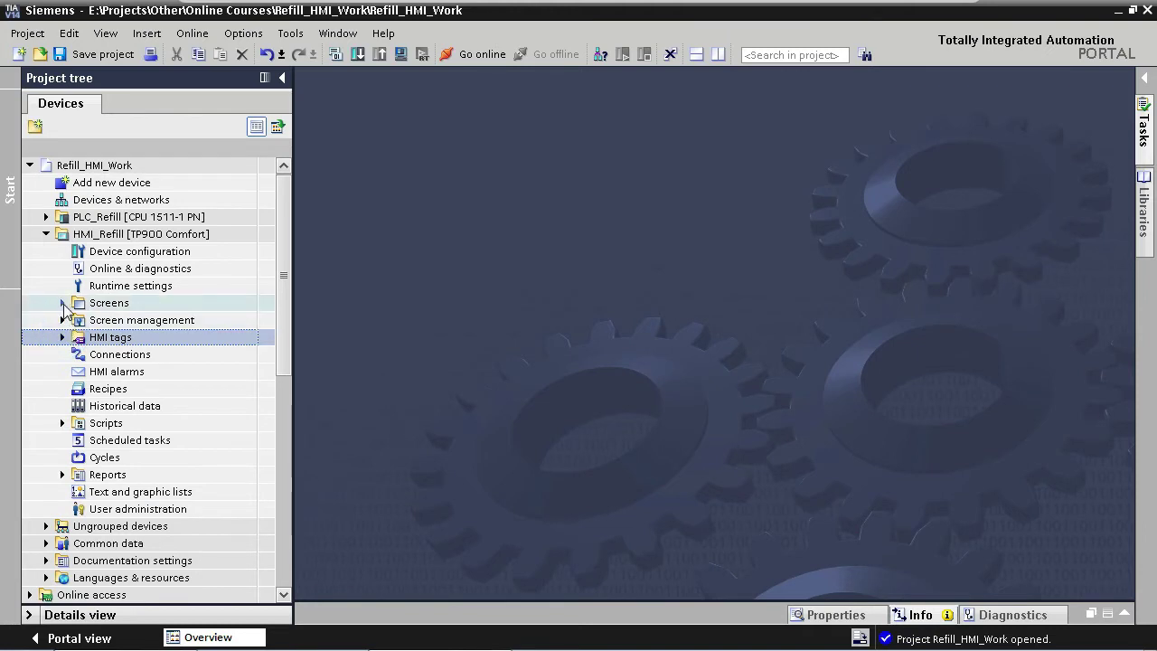
{"action": "left_click", "coordinate": [62, 303]}
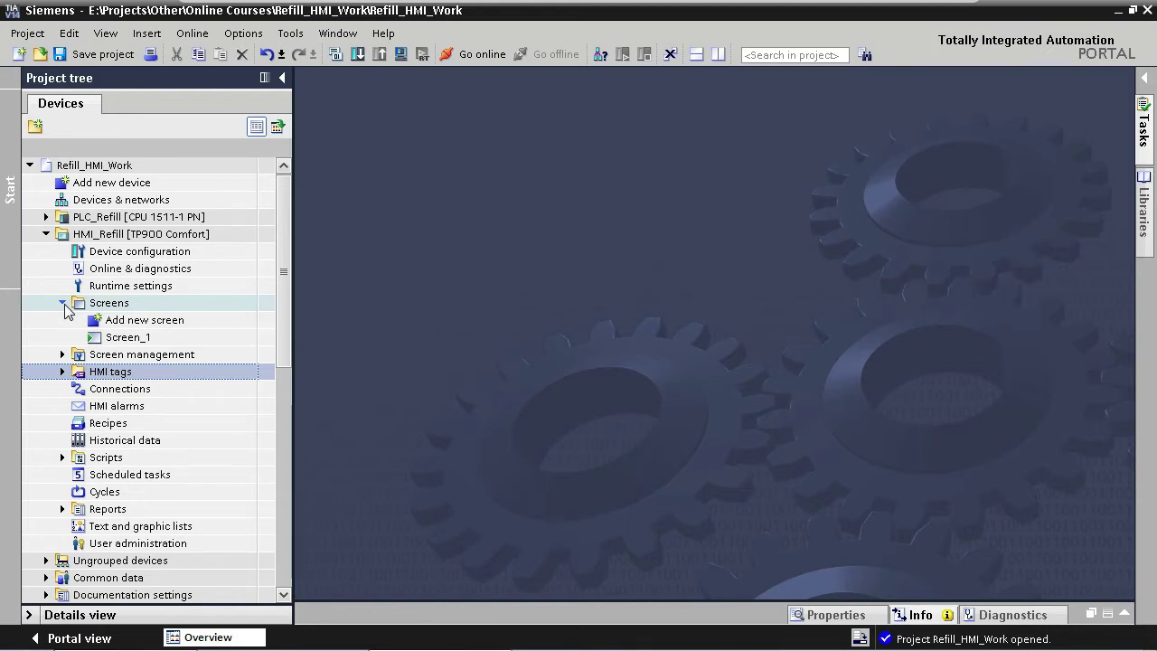
{"action": "left_click", "coordinate": [143, 337]}
{"action": "left_click", "coordinate": [143, 337]}
{"action": "type", "text": "OVERVIEW"}
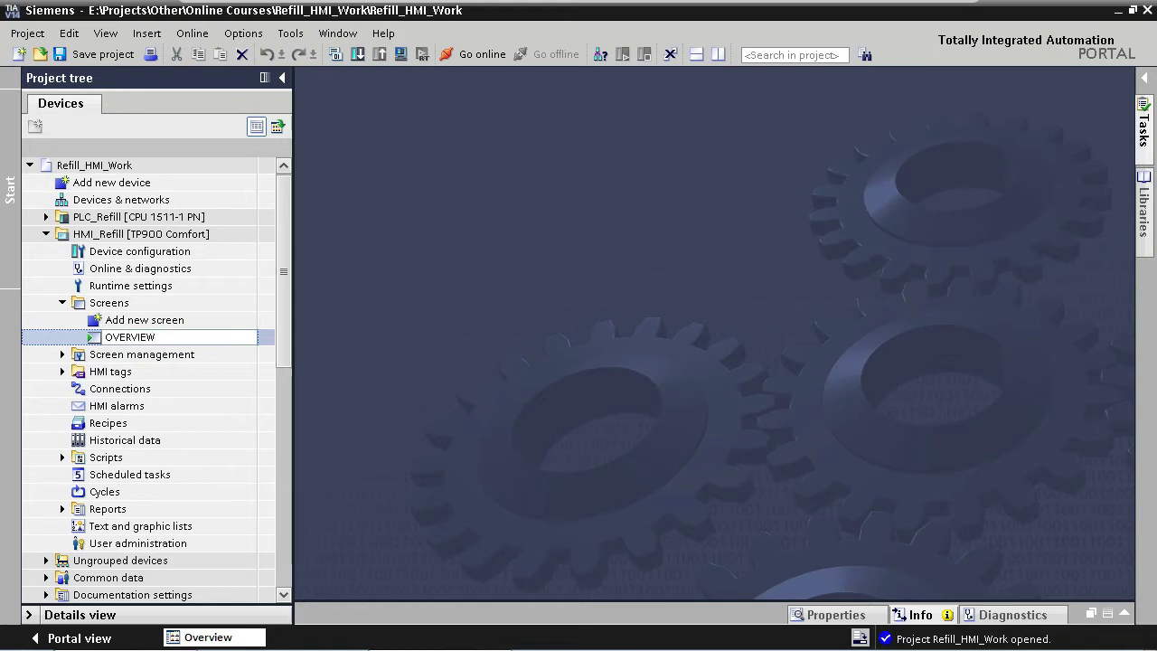
{"action": "key", "text": "Return"}
- Open the OVERVIEW screen and assign Template as its template in the general properties
{"action": "double_click", "coordinate": [144, 337]}
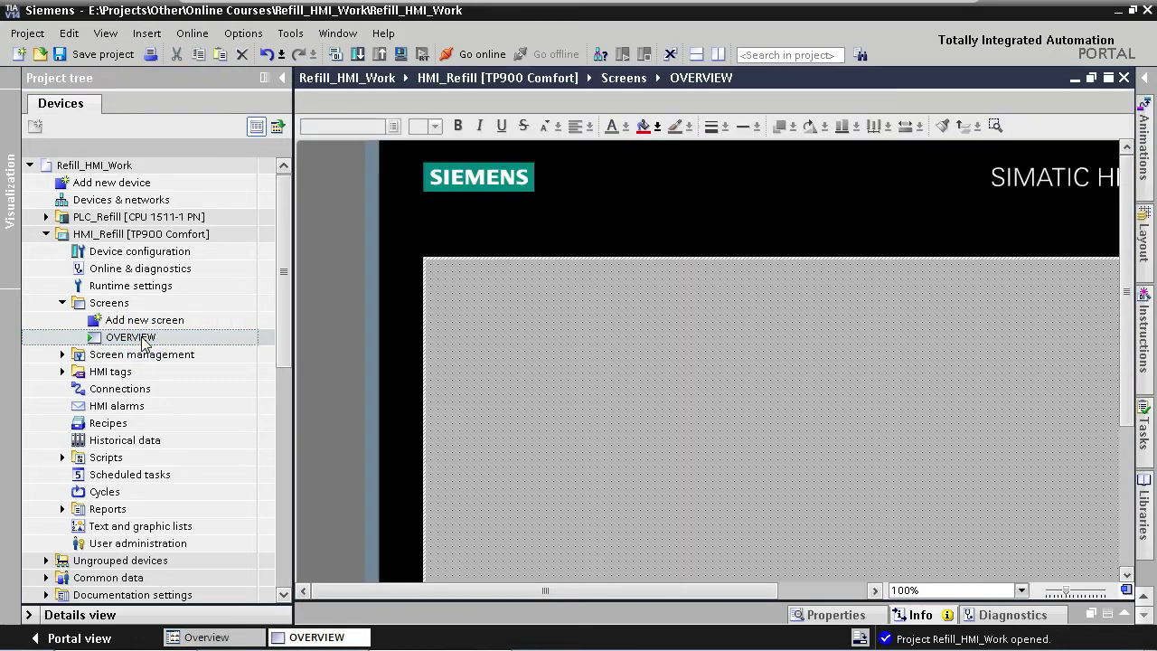
{"action": "left_click_drag", "start_coordinate": [1128, 415], "coordinate": [1127, 485]}
{"action": "left_click_drag", "start_coordinate": [728, 594], "coordinate": [771, 589]}
{"action": "left_click", "coordinate": [766, 345]}
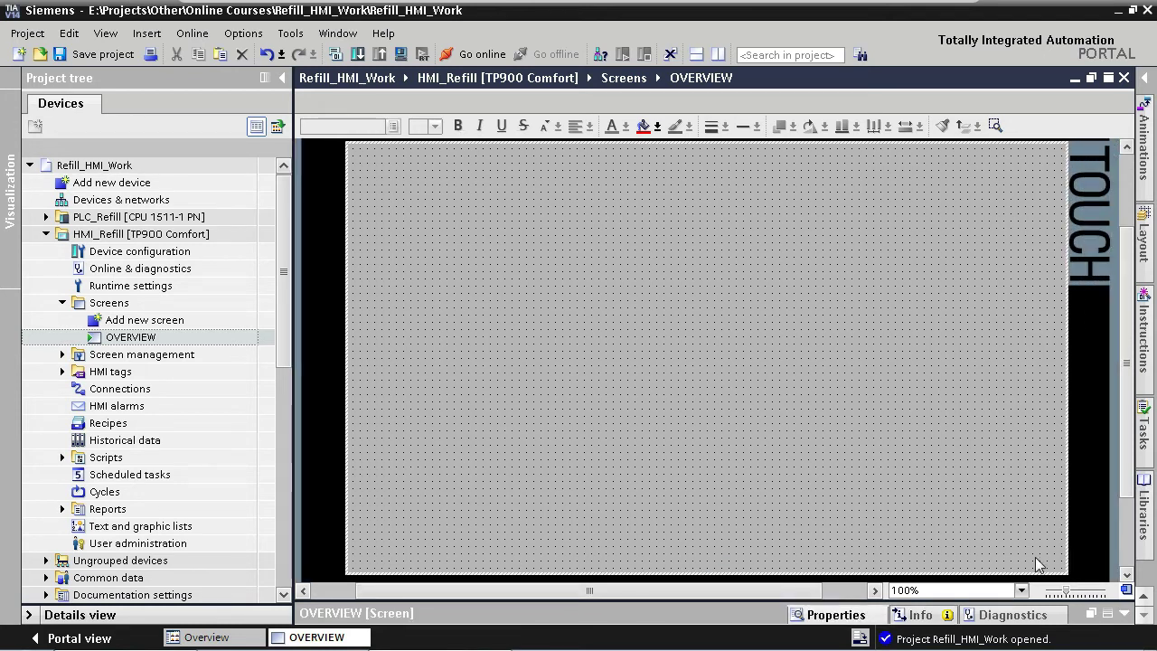
{"action": "left_click_drag", "start_coordinate": [1070, 598], "coordinate": [1055, 369]}
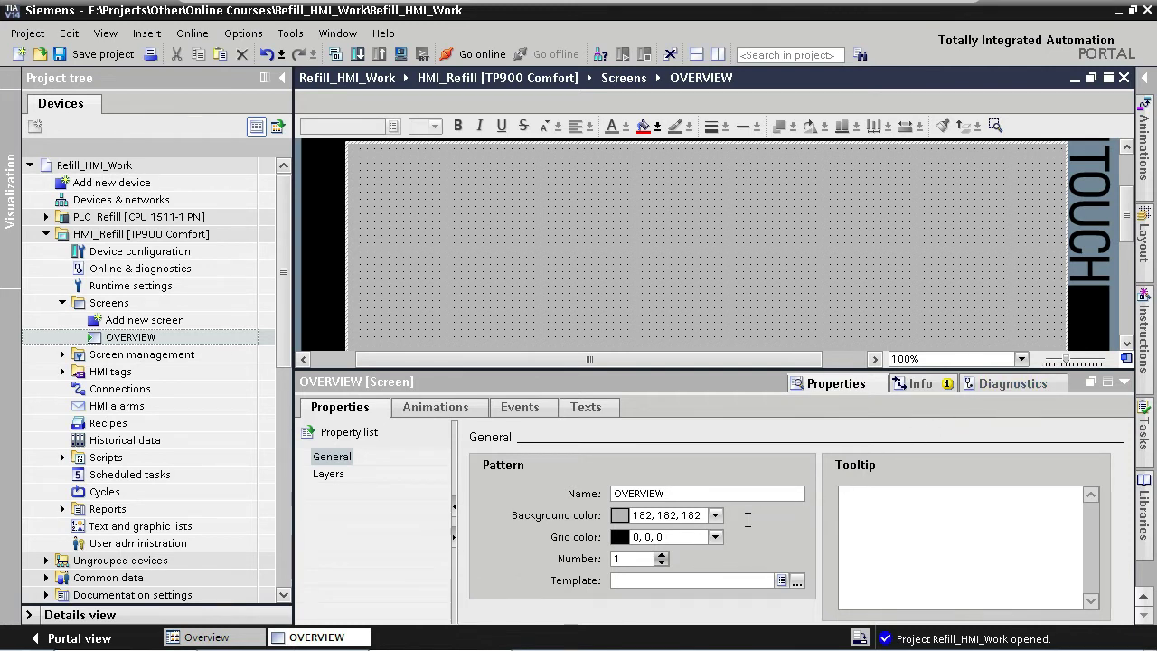
{"action": "left_click", "coordinate": [643, 582]}
{"action": "type", "text": "tem"}
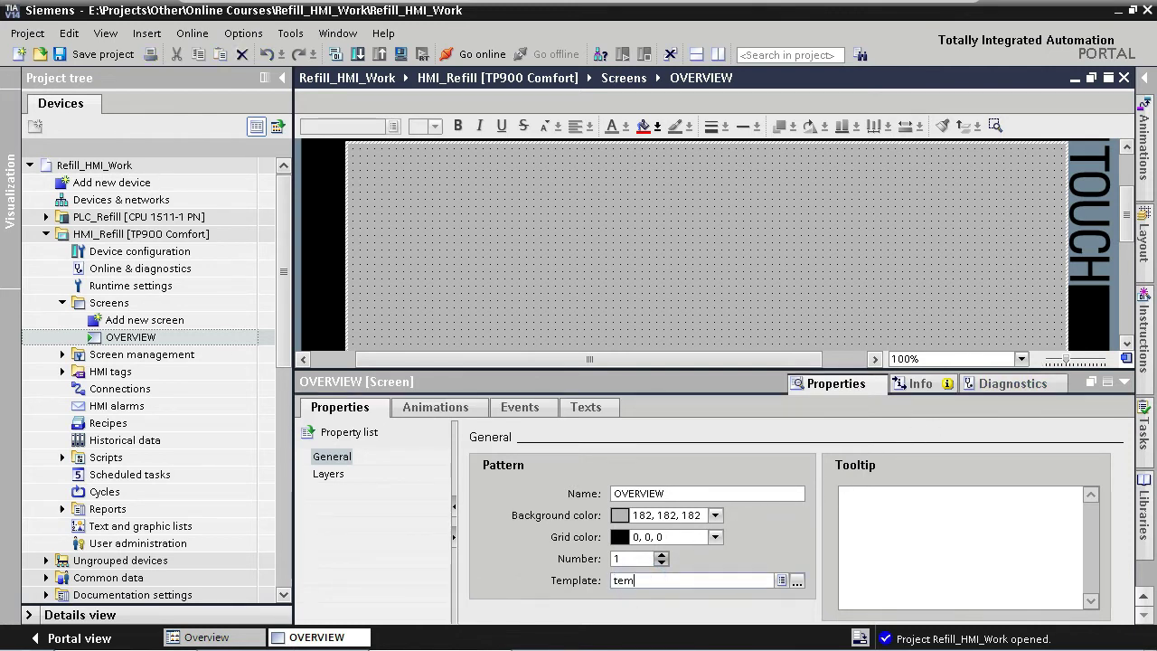
{"action": "key", "text": "Return"}
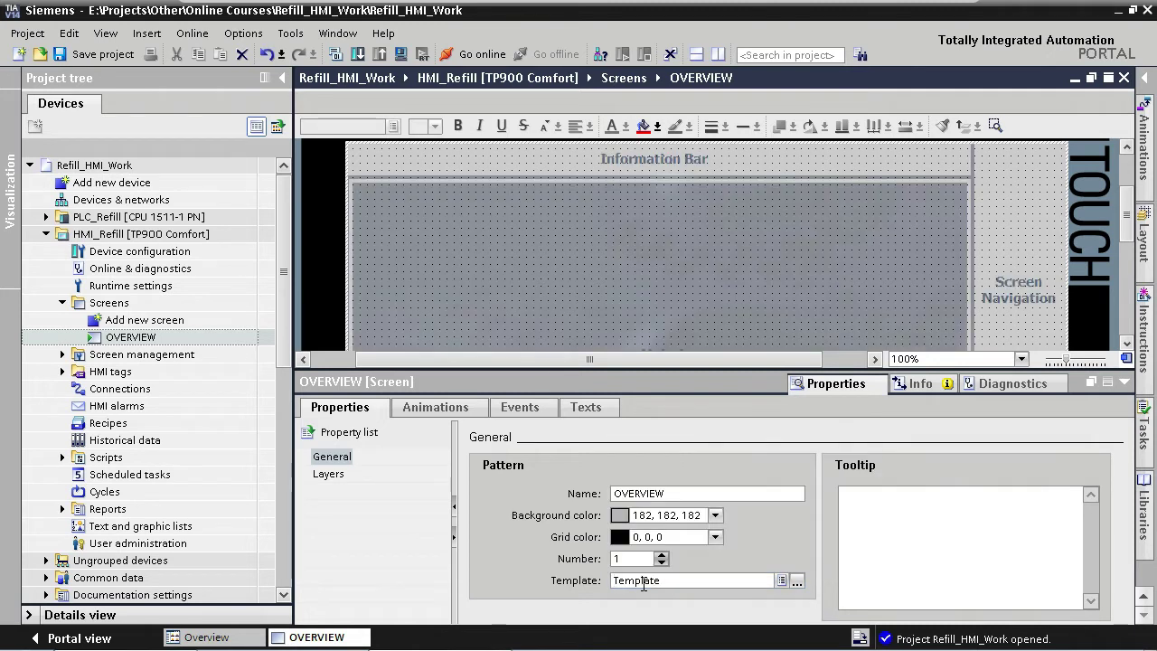
{"action": "left_click", "coordinate": [1124, 382]}
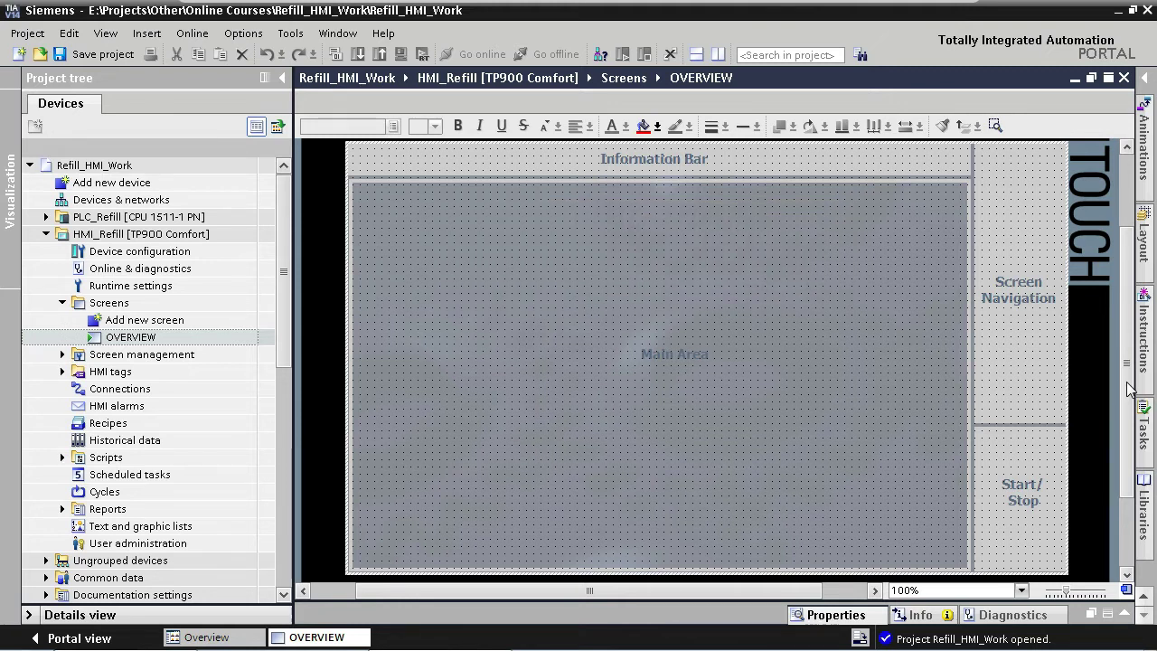
- Add a SetBit function to the Loaded event of the OVERVIEW screen
{"action": "left_click", "coordinate": [1125, 616]}
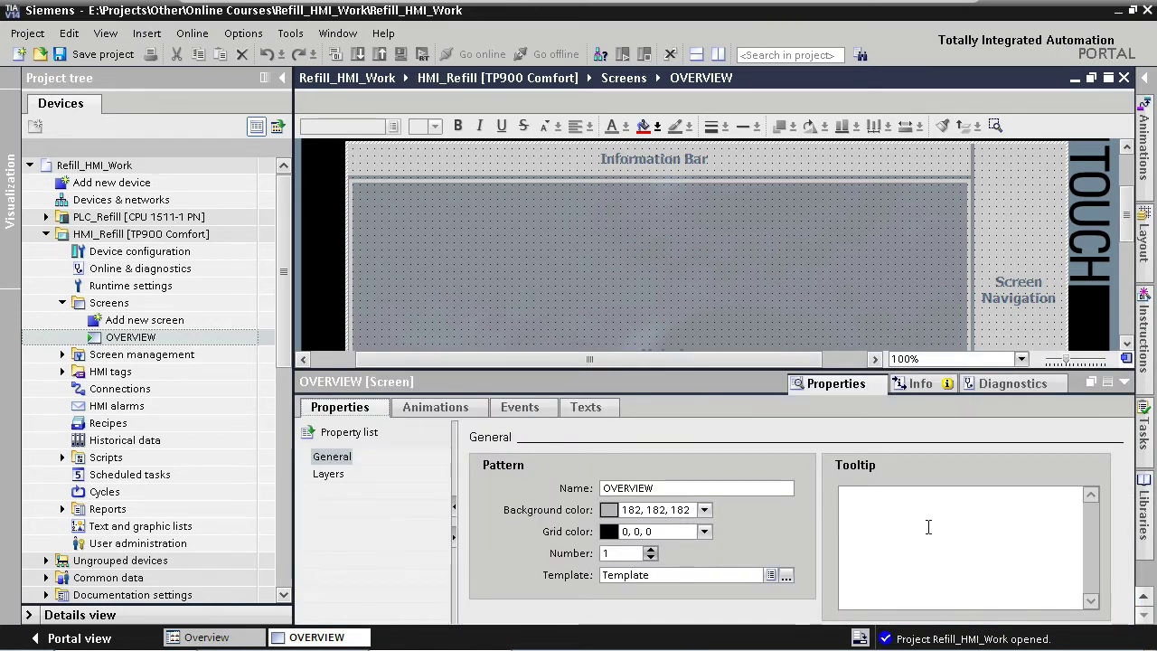
{"action": "left_click", "coordinate": [509, 408]}
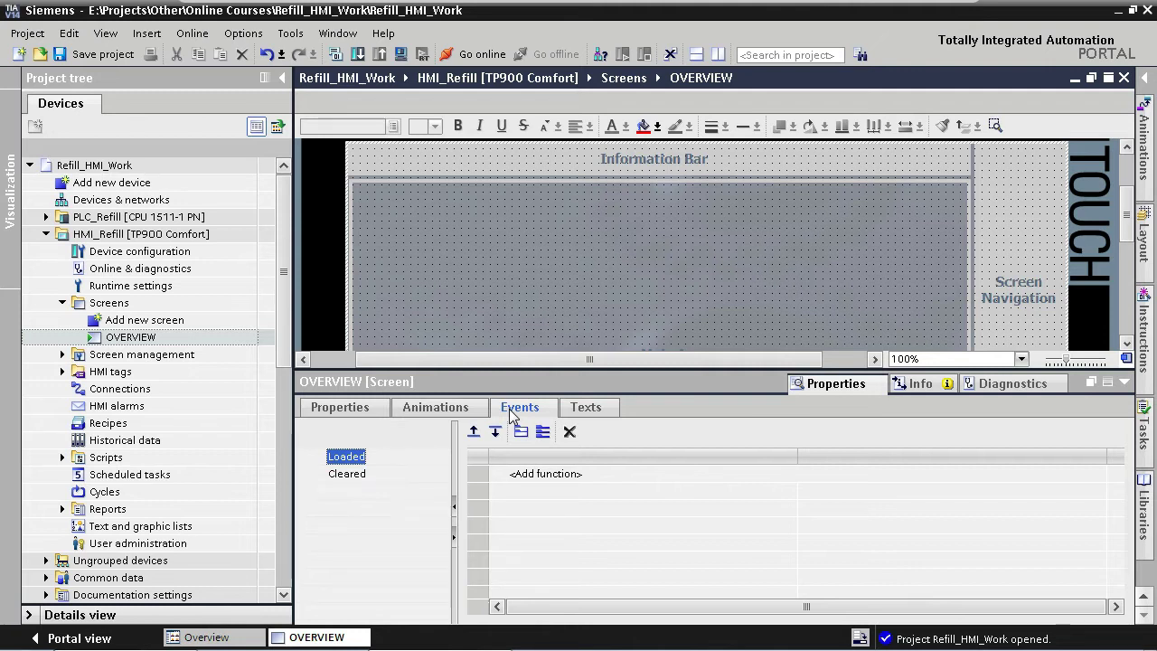
{"action": "left_click", "coordinate": [557, 481]}
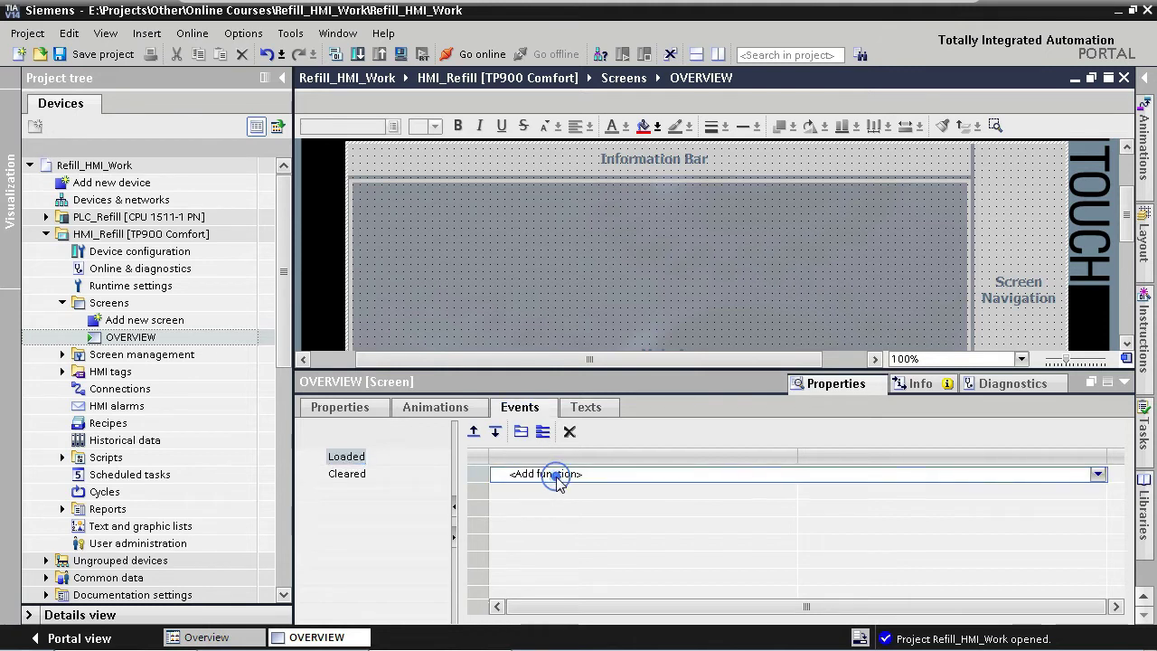
{"action": "type", "text": "setb"}
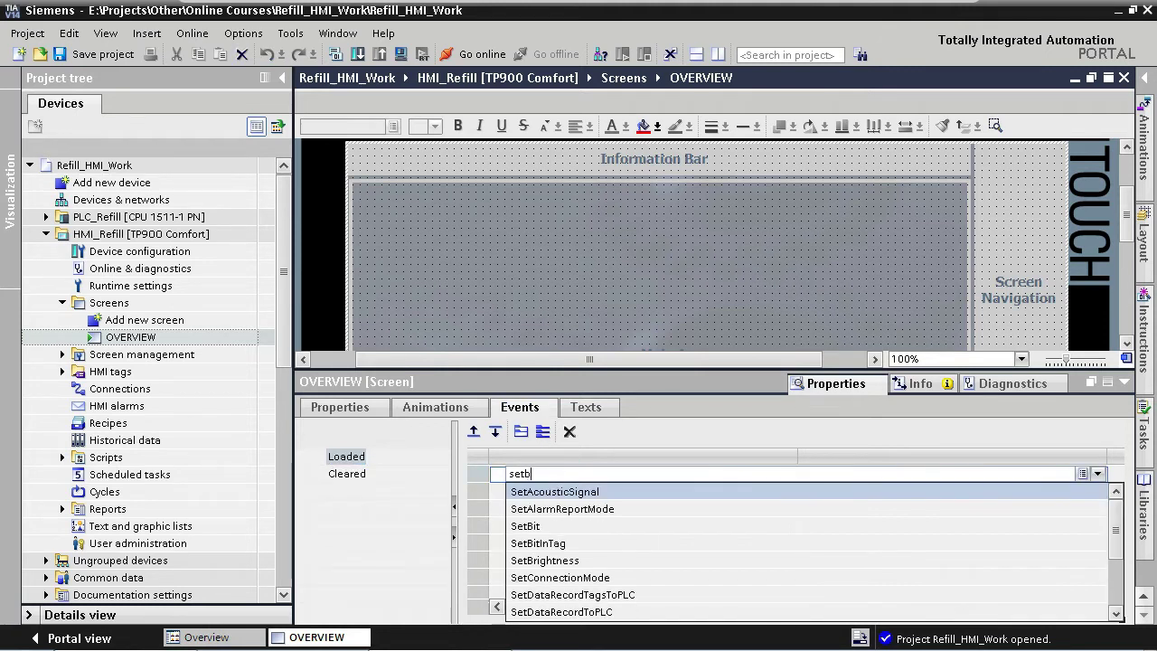
{"action": "key", "text": "Return"}
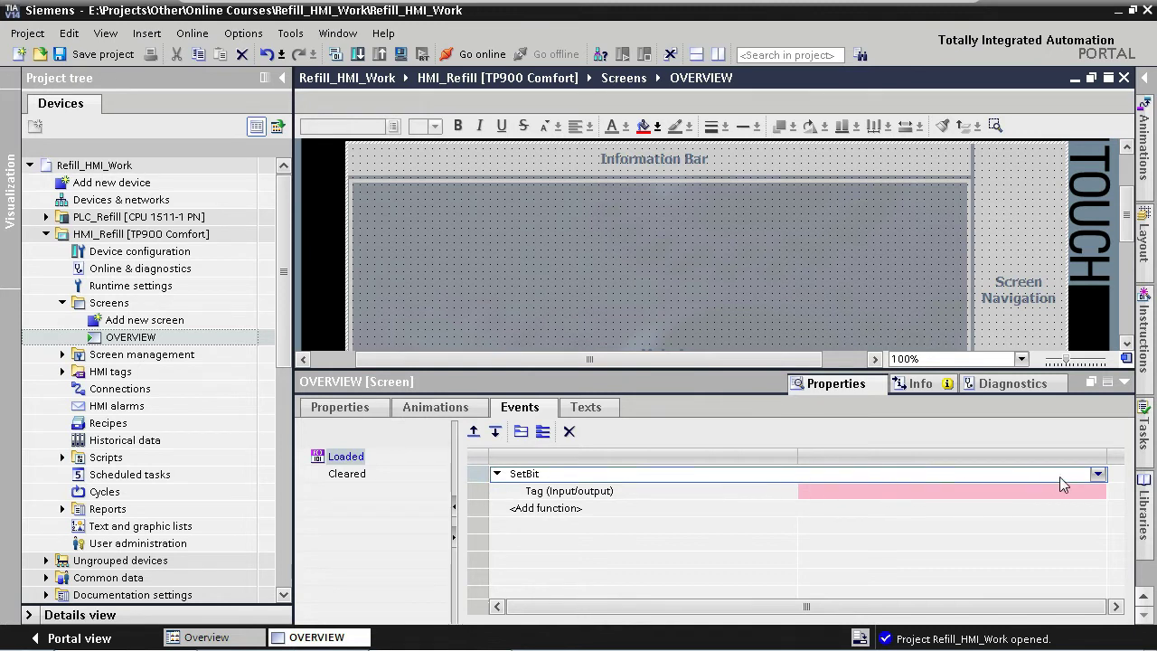
{"action": "left_click", "coordinate": [1098, 475]}
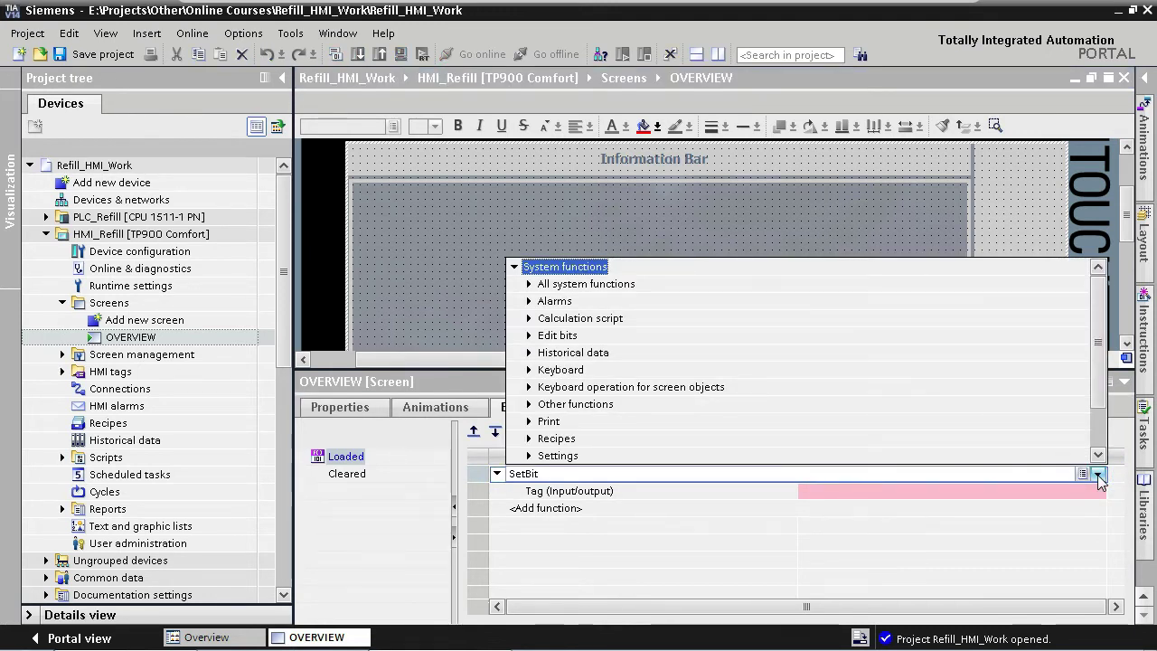
{"action": "left_click", "coordinate": [1097, 474]}
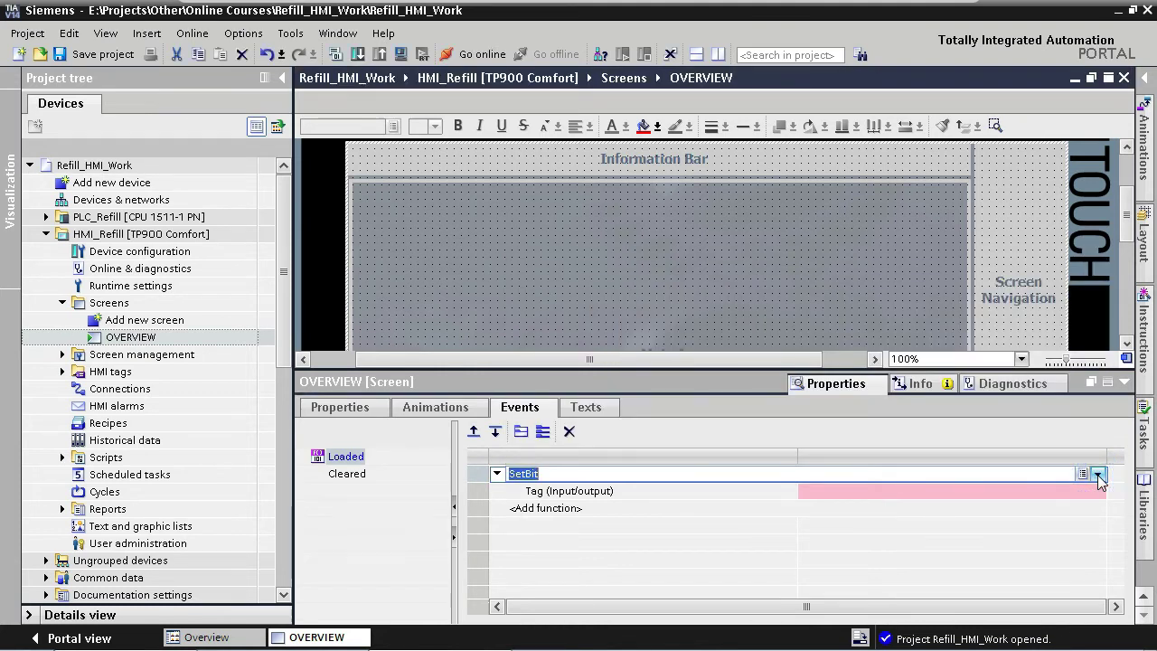
- Assign _xState_Btn_Overview as the tag of the Loaded event's SetBit function
{"action": "left_click", "coordinate": [943, 490]}
{"action": "type", "text": "_xst"}
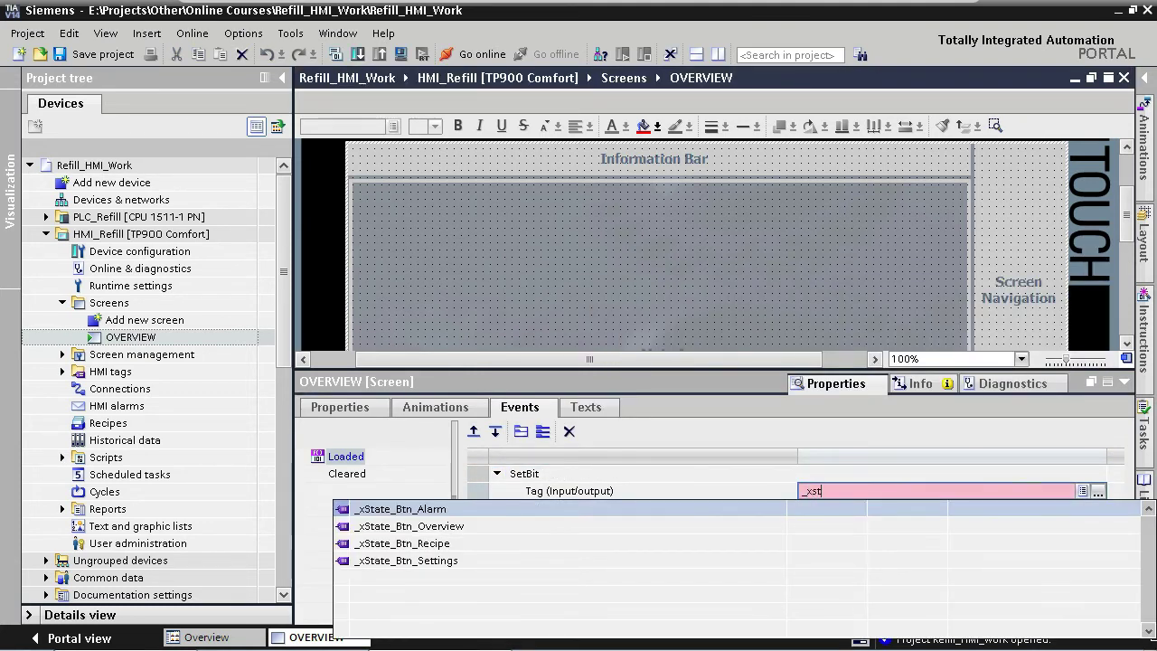
{"action": "key", "text": "Down"}
{"action": "key", "text": "Return"}
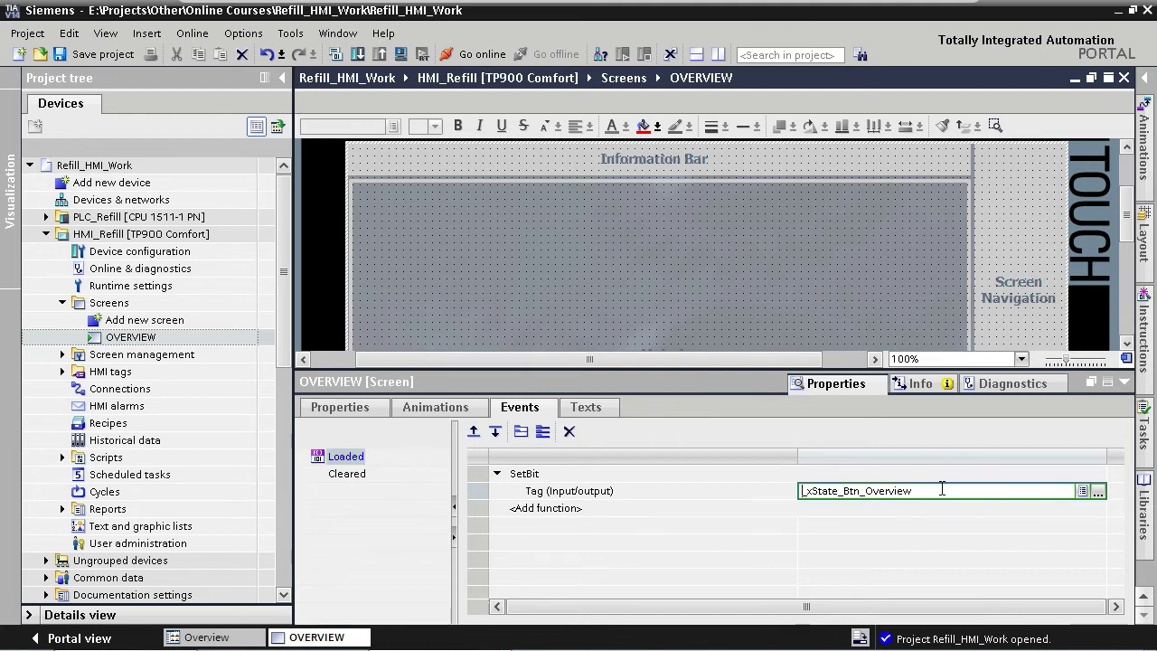
- Add a ResetBit function with the tag _xState_Btn_Overview to the Cleared event of the OVERVIEW screen and close the screen
{"action": "left_click", "coordinate": [353, 476]}
{"action": "left_click", "coordinate": [535, 476]}
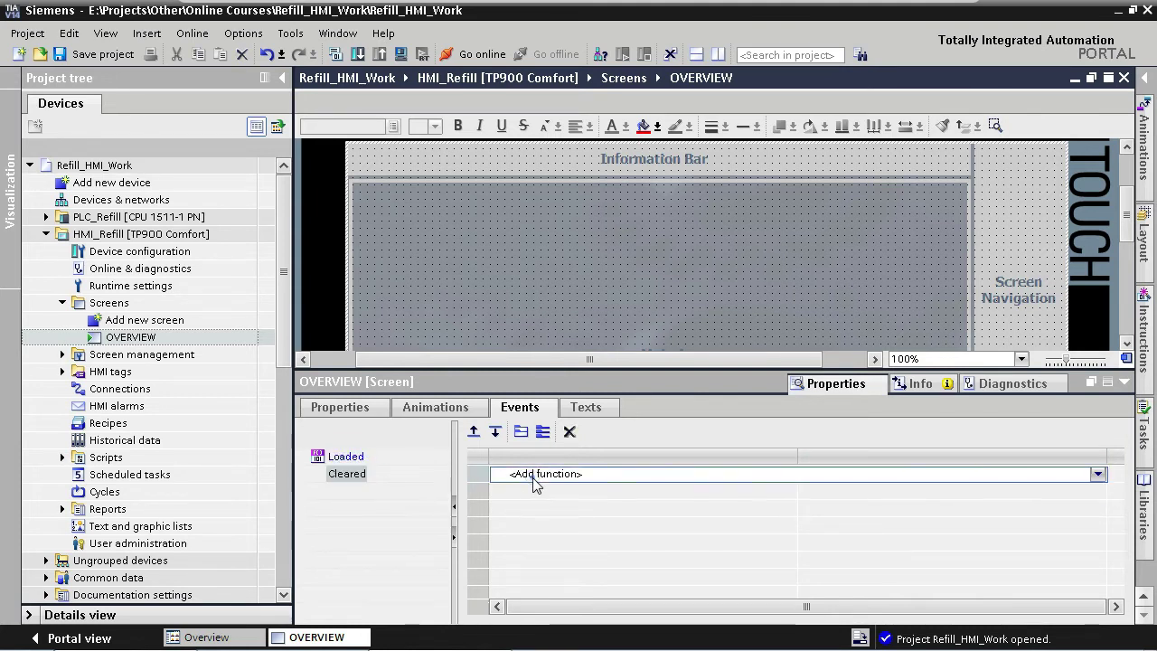
{"action": "type", "text": "resetbit"}
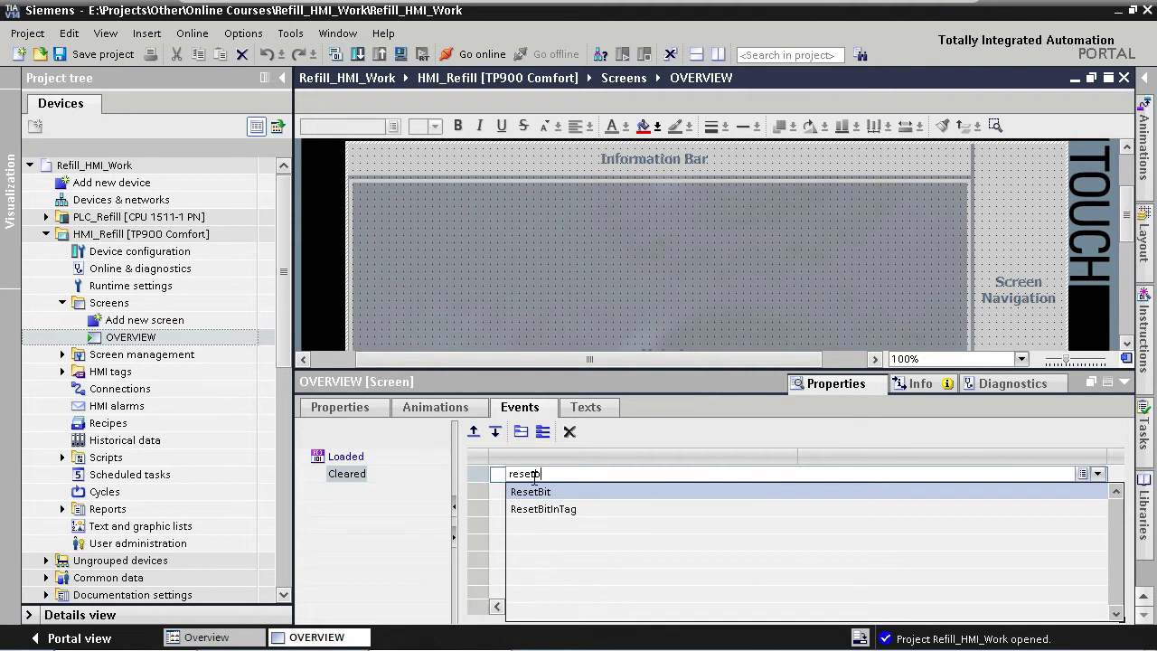
{"action": "key", "text": "Return"}
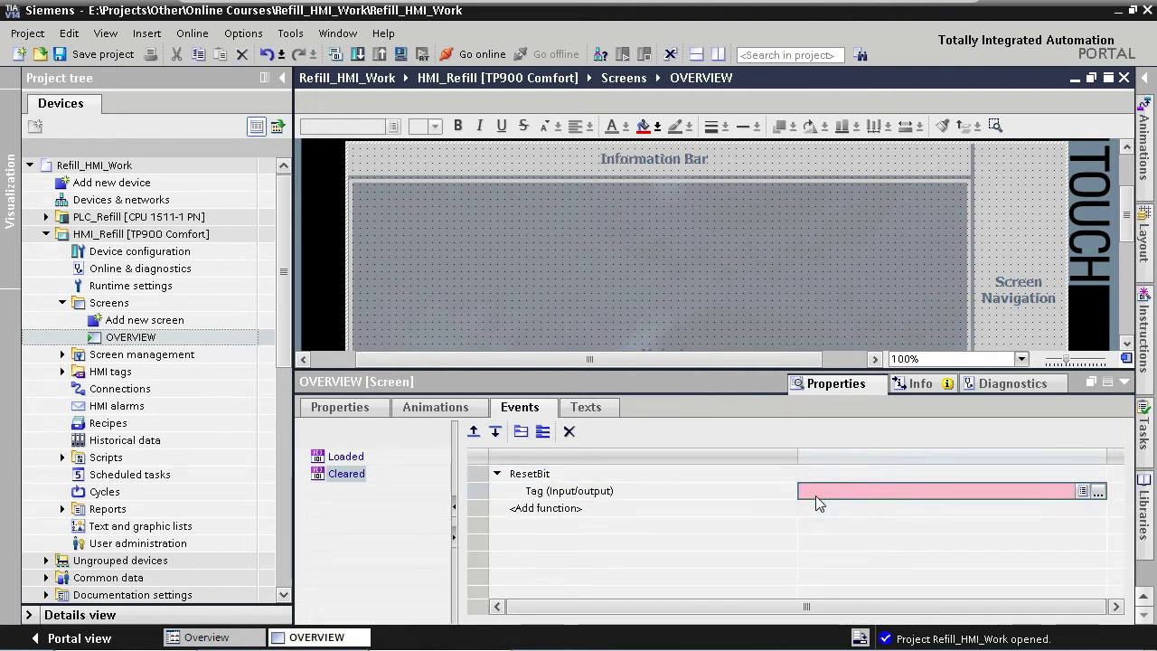
{"action": "type", "text": "_x"}
{"action": "key", "text": "Down"}
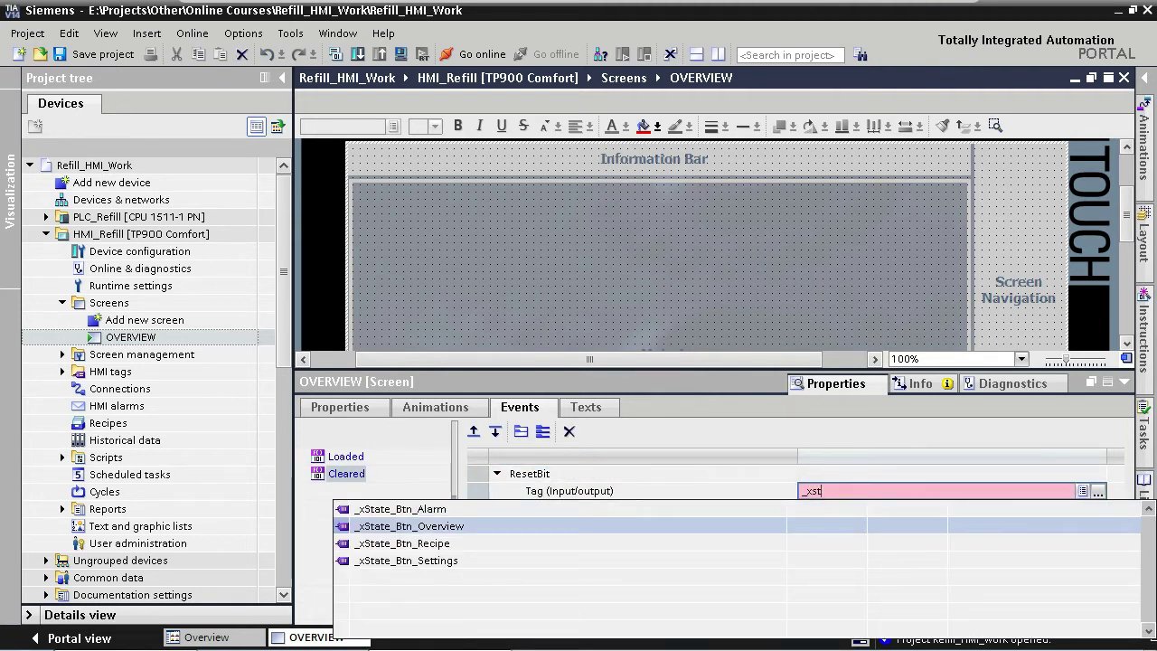
{"action": "key", "text": "Return"}
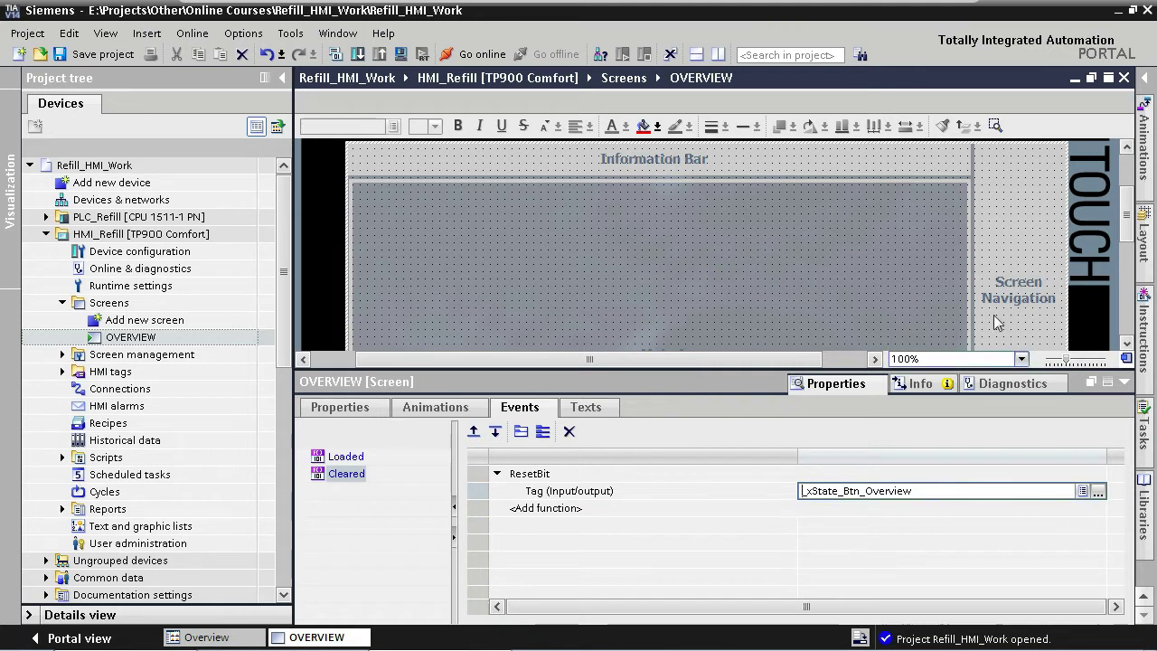
{"action": "left_click", "coordinate": [1123, 77]}
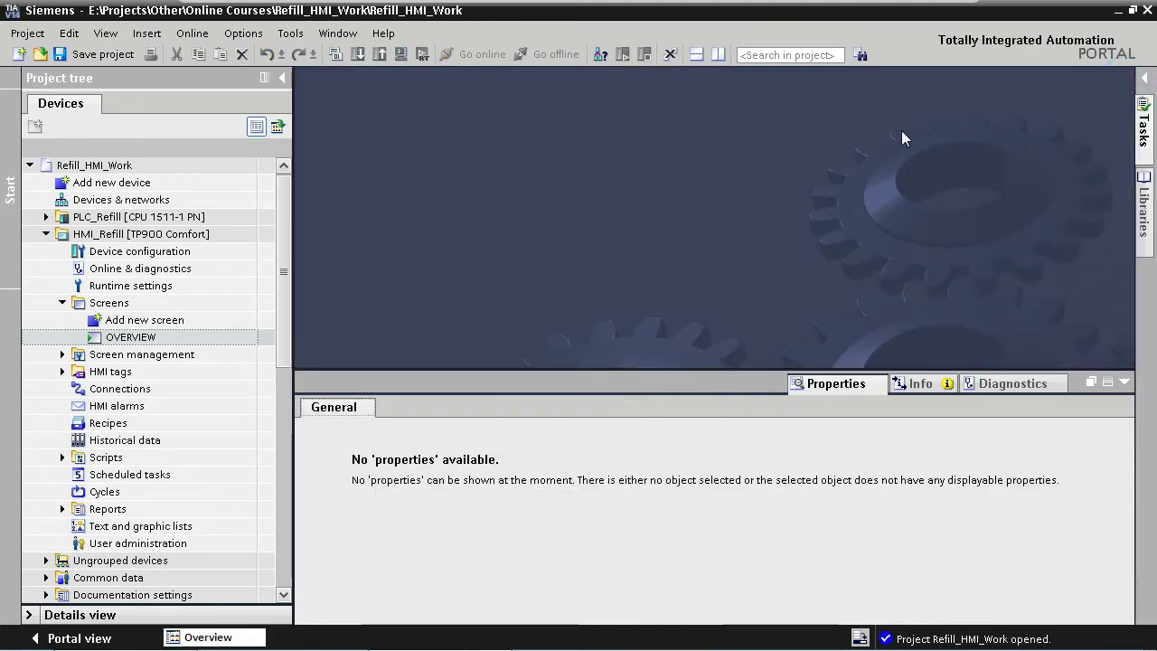
- Copy the OVERVIEW screen and paste three duplicates of it into the Screens folder
{"action": "left_click", "coordinate": [186, 341]}
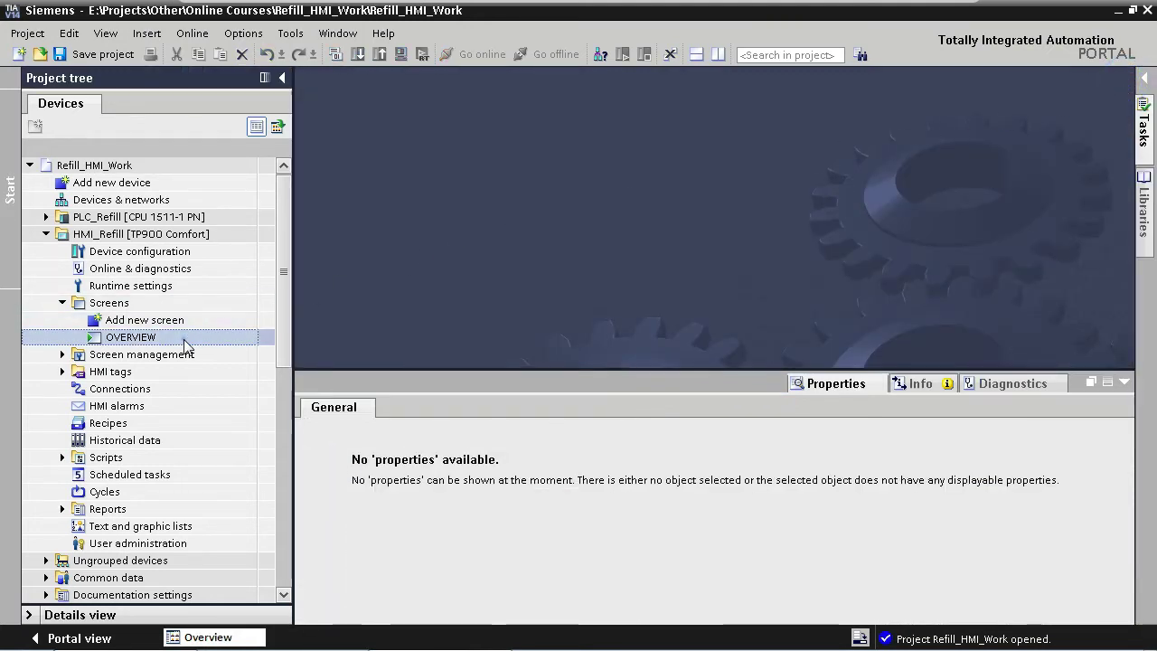
{"action": "key", "text": "ctrl+c"}
{"action": "key", "text": "ctrl+v"}
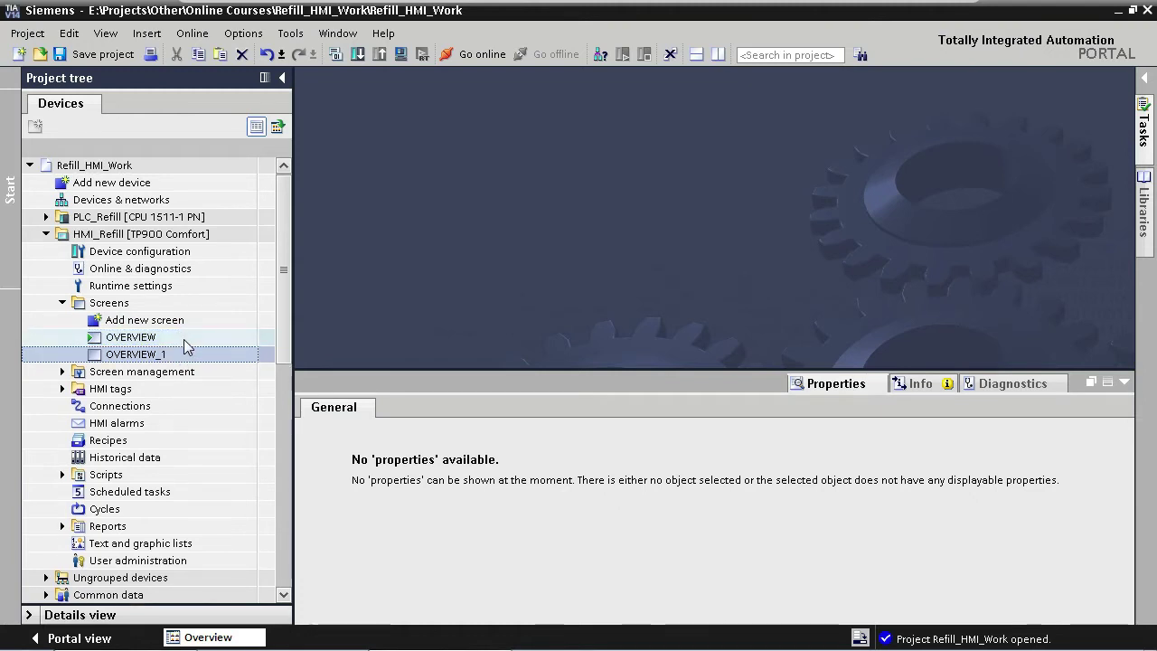
{"action": "key", "text": "ctrl+v"}
{"action": "key", "text": "ctrl+v"}
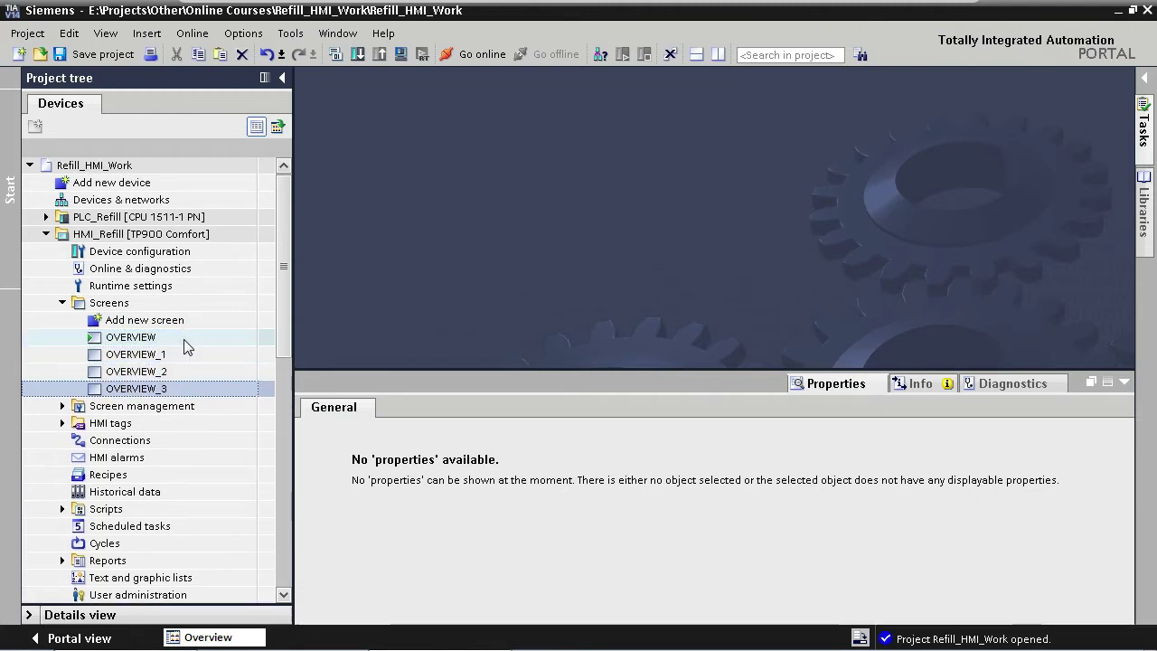
- Rename the duplicate screen OVERVIEW_1 to ALARMS
{"action": "left_click", "coordinate": [188, 355]}
{"action": "left_click", "coordinate": [188, 352]}
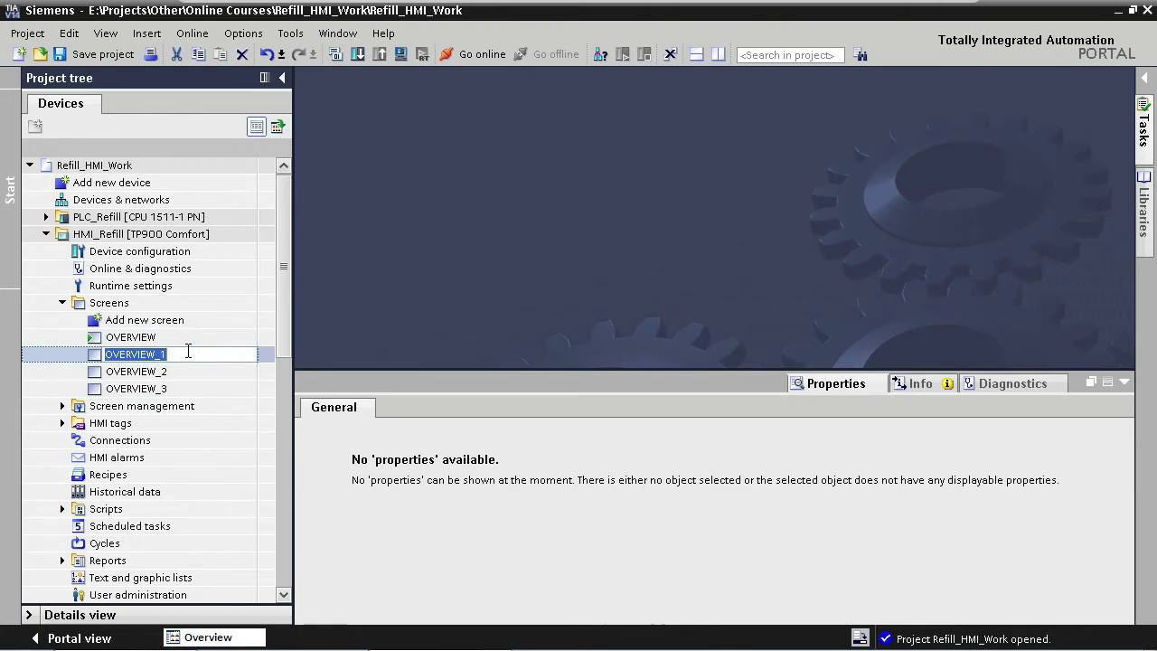
{"action": "type", "text": "ALARMS"}
{"action": "key", "text": "Return"}
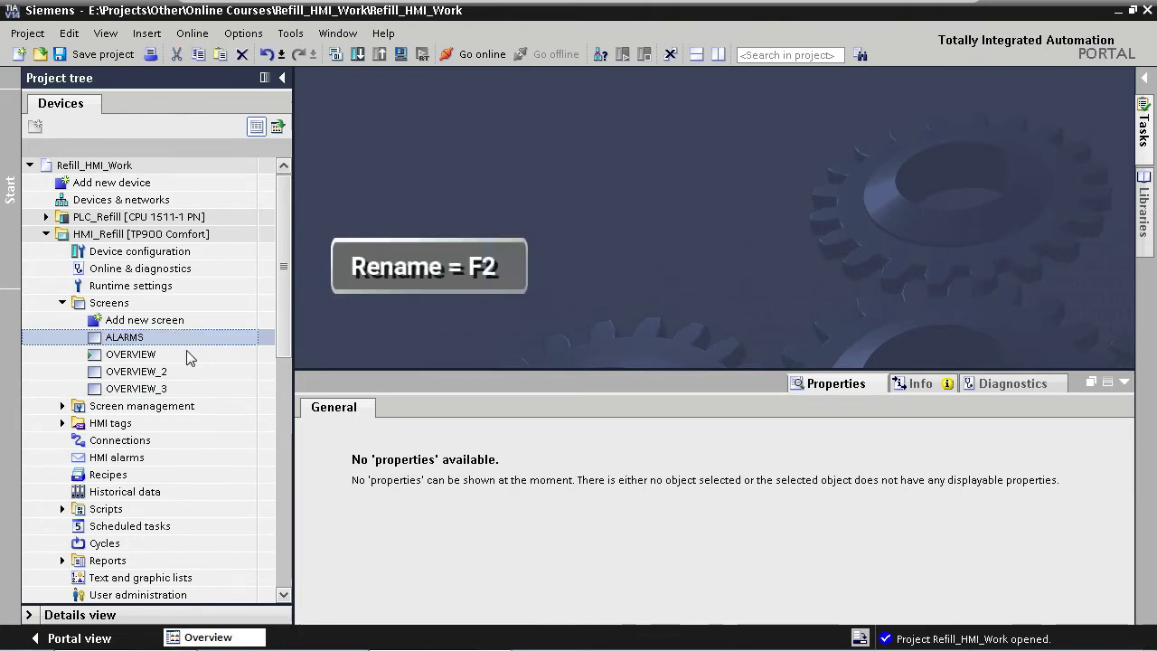
- Rename the duplicate screen OVERVIEW_2 to RECIPES
{"action": "left_click", "coordinate": [187, 372]}
{"action": "key", "text": "F2"}
{"action": "type", "text": "RECIPES"}
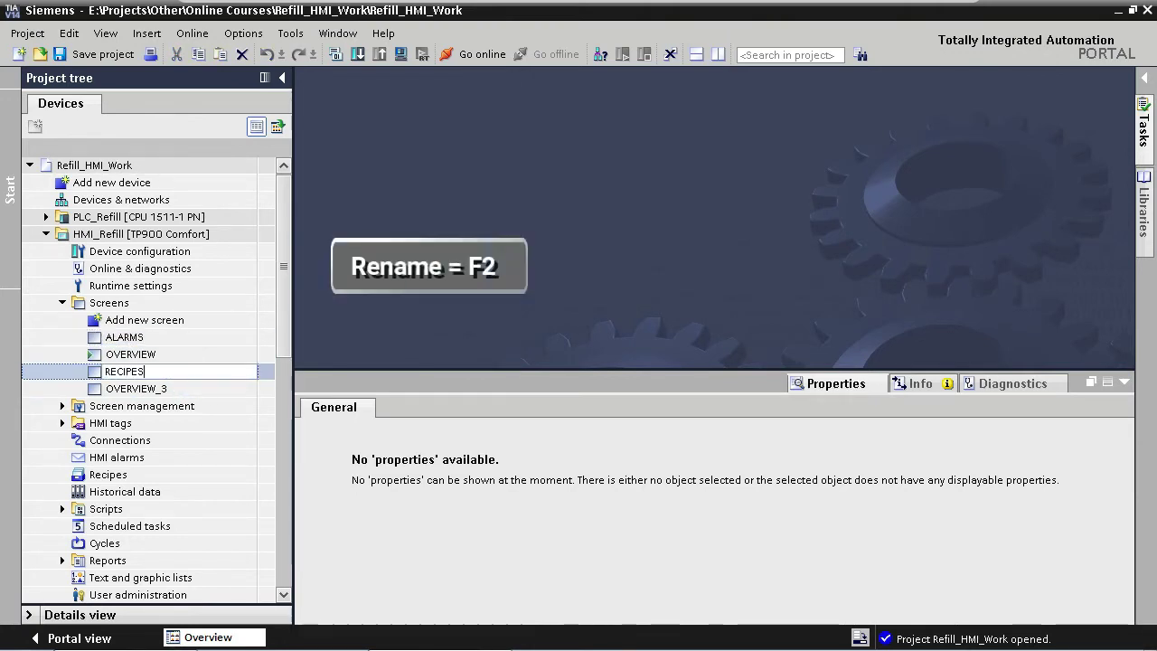
{"action": "key", "text": "Return"}
- Rename the duplicate screen OVERVIEW_3 to SETTINGS
{"action": "left_click", "coordinate": [187, 372]}
{"action": "key", "text": "F2"}
{"action": "type", "text": "SETTINGS"}
{"action": "key", "text": "Return"}
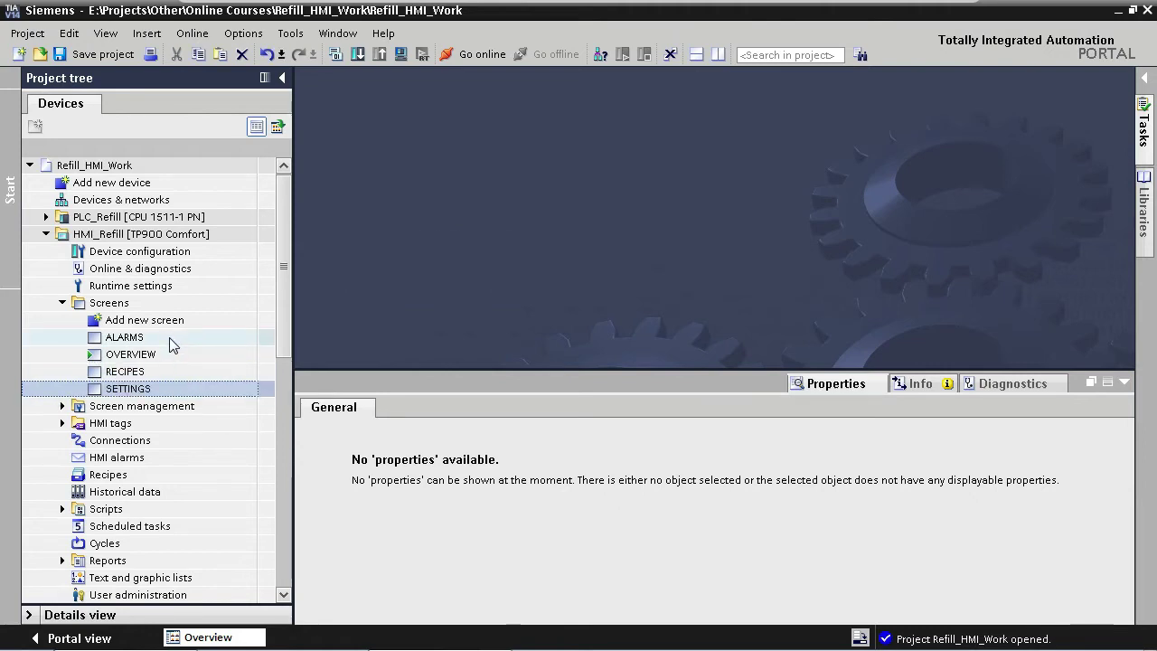
- Open the ALARMS screen and change the ResetBit tag of its Cleared event to _xState_Btn_Alarm
{"action": "left_click", "coordinate": [166, 338]}
{"action": "double_click", "coordinate": [166, 338]}
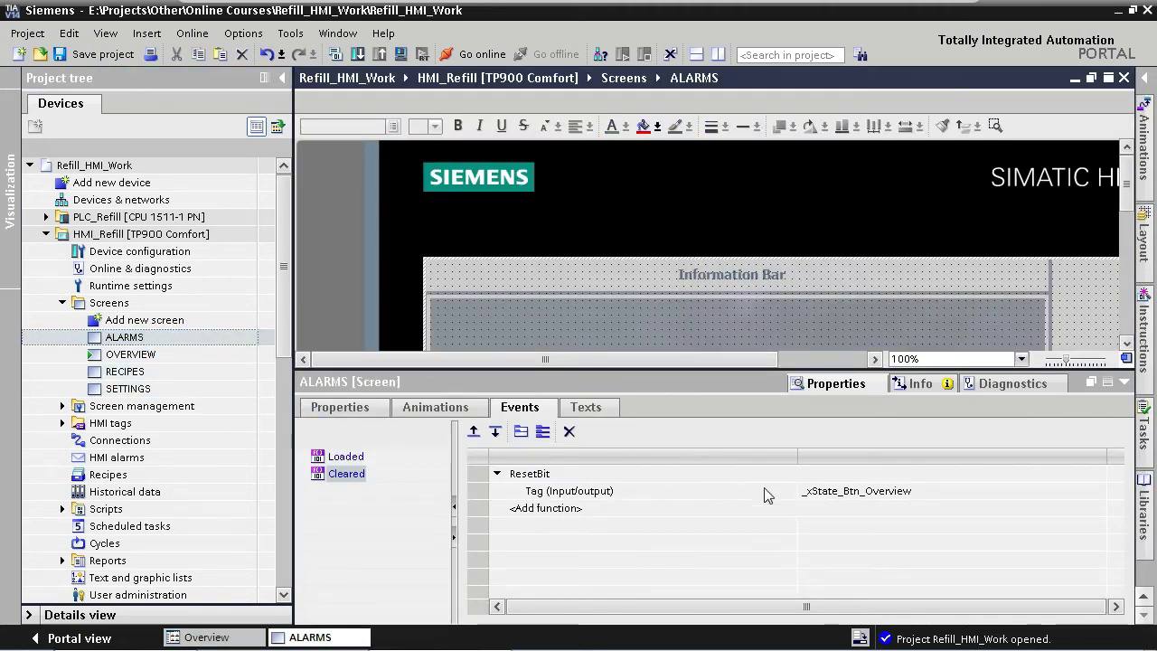
{"action": "key", "text": "BackSpace"}
{"action": "key", "text": "BackSpace"}
{"action": "key", "text": "BackSpace"}
{"action": "key", "text": "BackSpace"}
{"action": "key", "text": "BackSpace"}
{"action": "key", "text": "BackSpace"}
{"action": "key", "text": "BackSpace"}
{"action": "key", "text": "BackSpace"}
{"action": "type", "text": "Al"}
{"action": "key", "text": "Return"}
- Change the SetBit tag of the ALARMS screen's Loaded event to _xState_Btn_Alarm
{"action": "left_click", "coordinate": [346, 456]}
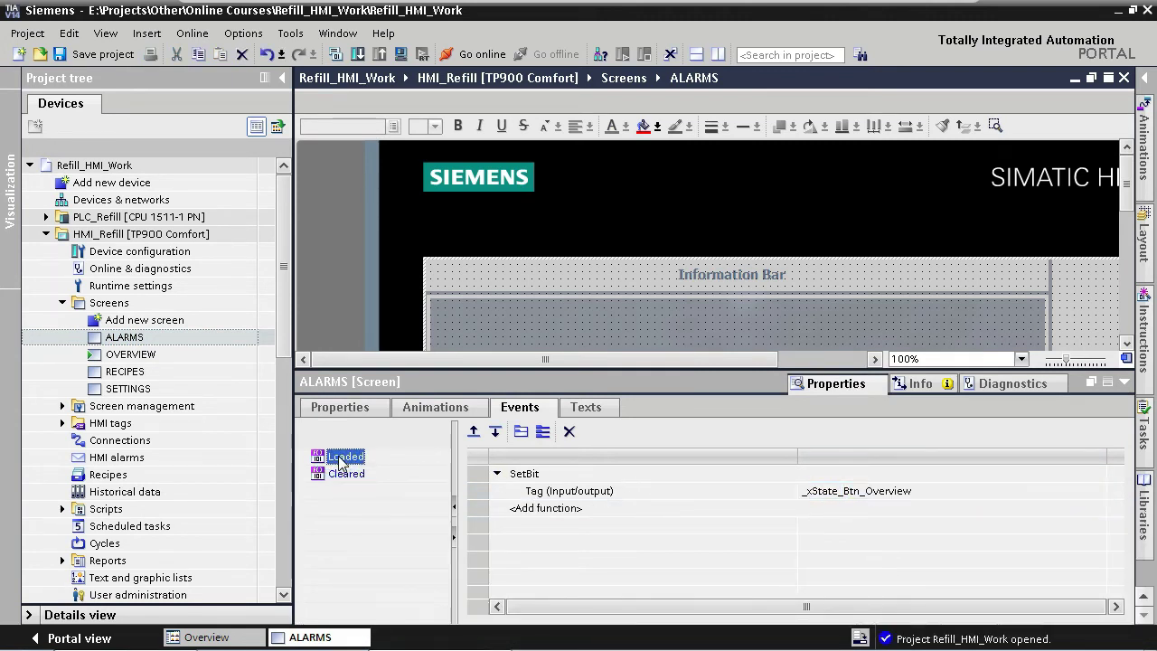
{"action": "left_click", "coordinate": [795, 492]}
{"action": "left_click_drag", "start_coordinate": [860, 491], "coordinate": [982, 491]}
{"action": "type", "text": "al"}
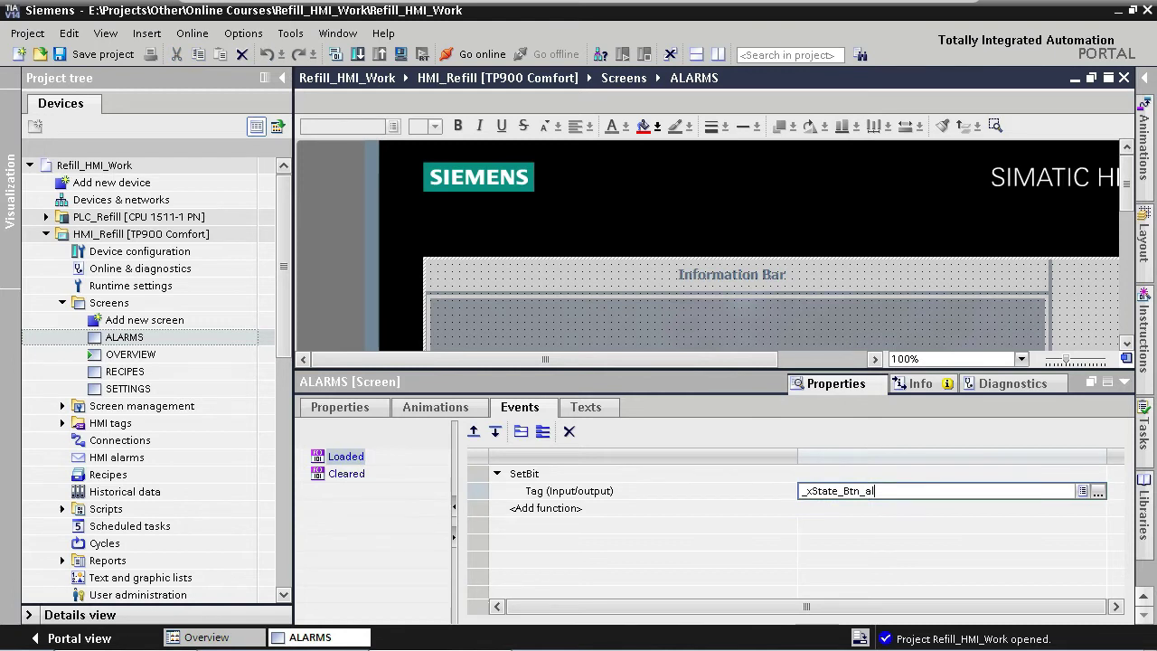
{"action": "key", "text": "Return"}
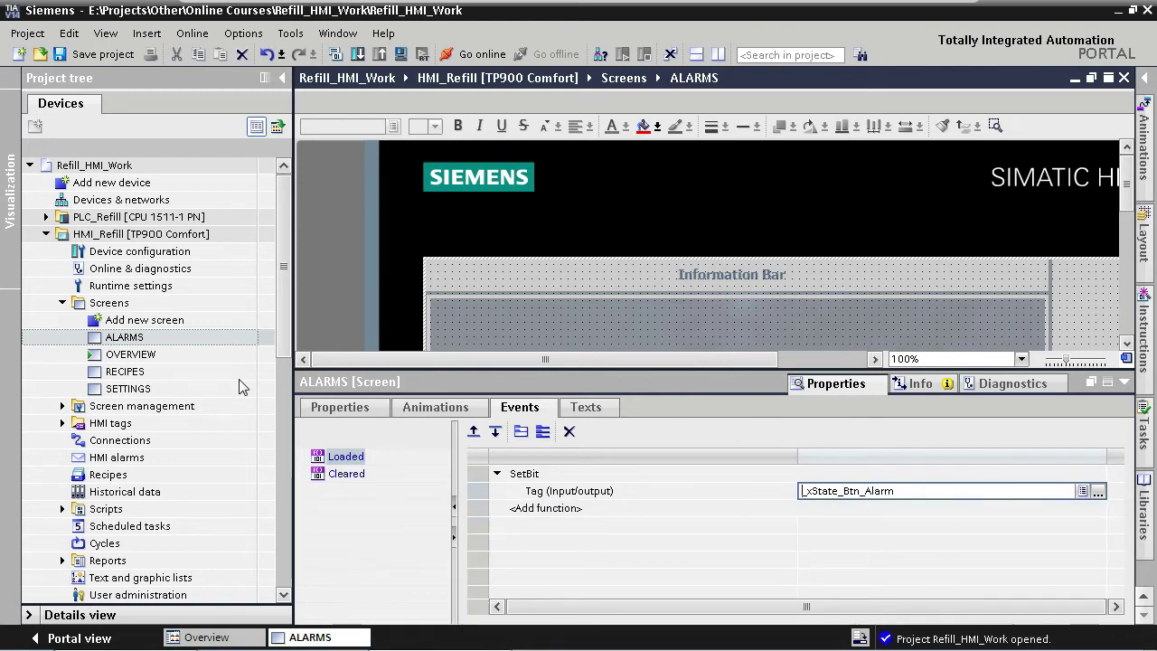
- Open the RECIPES screen and change the SetBit tag of its Loaded event to _xState_Btn_Recipe
{"action": "double_click", "coordinate": [164, 372]}
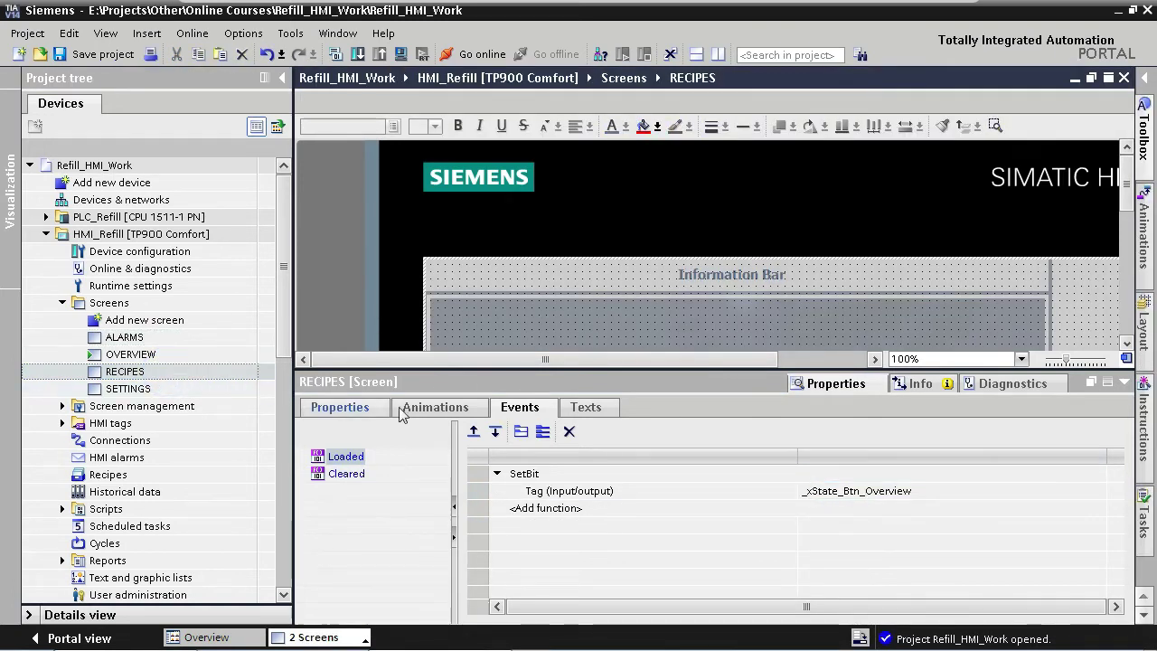
{"action": "left_click", "coordinate": [868, 492]}
{"action": "left_click_drag", "start_coordinate": [865, 491], "coordinate": [922, 491]}
{"action": "type", "text": "re"}
{"action": "key", "text": "Return"}
- Change the ResetBit tag of the RECIPES screen's Cleared event to _xState_Btn_Recipe
{"action": "left_click", "coordinate": [348, 474]}
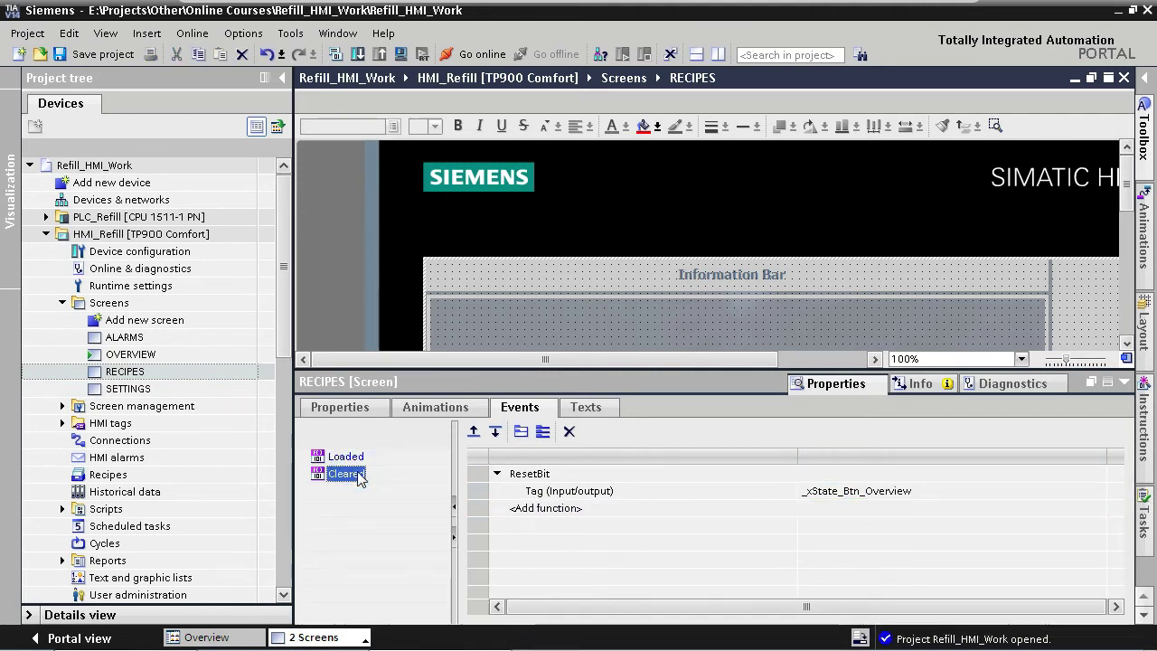
{"action": "left_click", "coordinate": [868, 491]}
{"action": "left_click_drag", "start_coordinate": [865, 490], "coordinate": [913, 491]}
{"action": "type", "text": "re"}
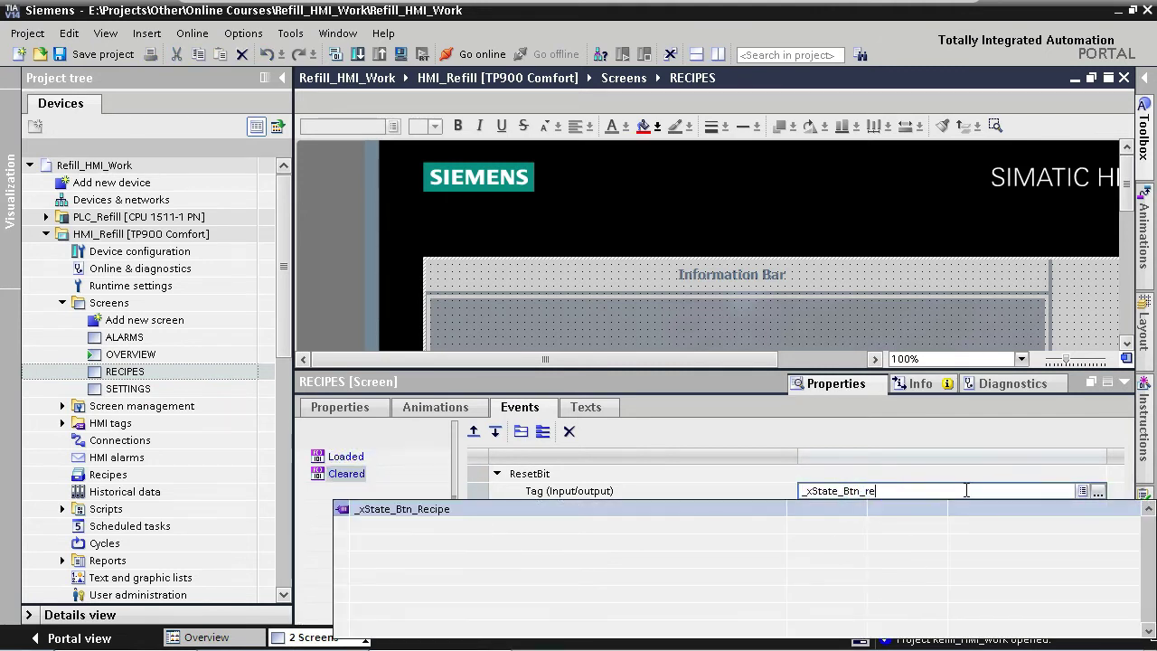
{"action": "key", "text": "Return"}
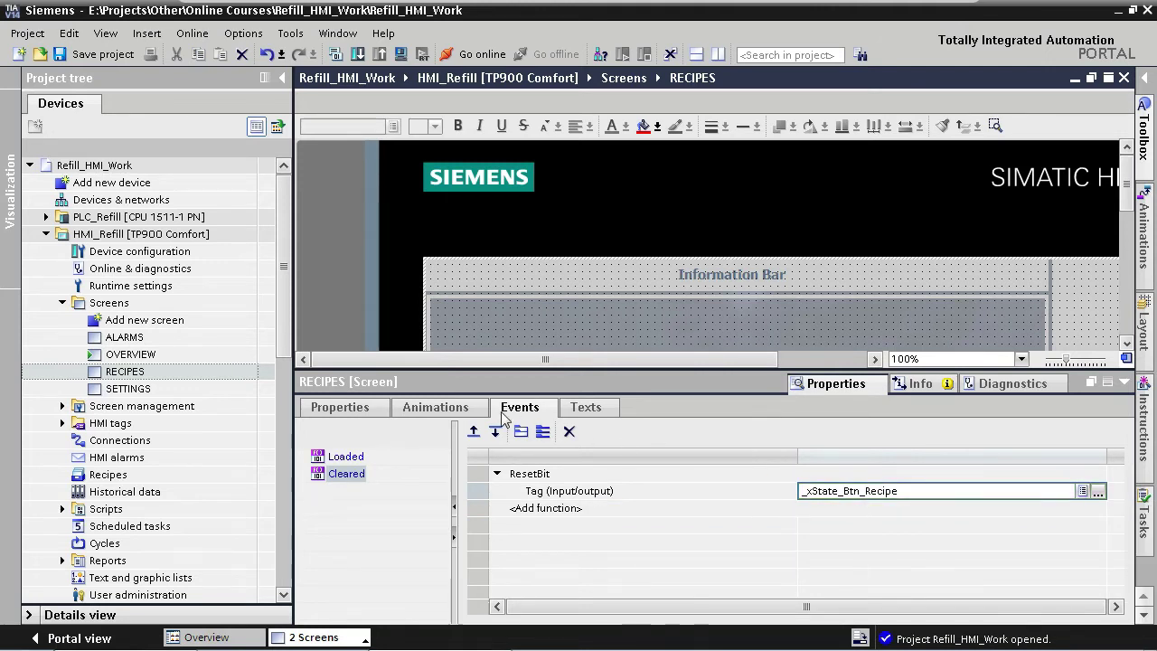
- Open the SETTINGS screen and change the ResetBit tag of its Cleared event to _xState_Btn_Settings
{"action": "double_click", "coordinate": [222, 390]}
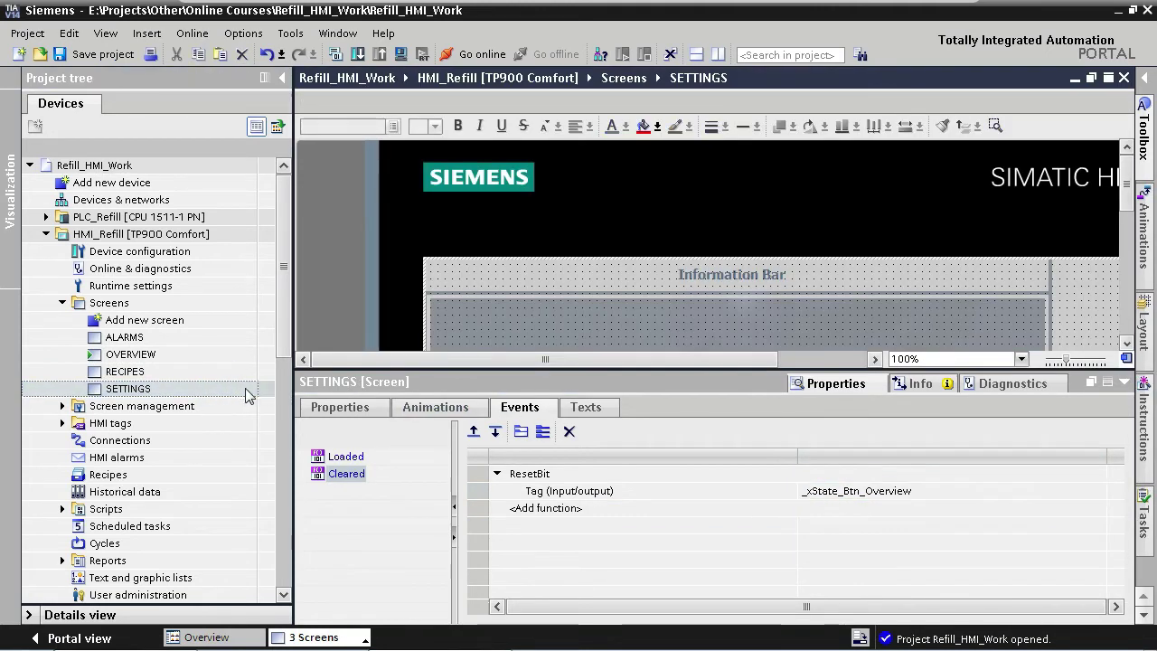
{"action": "left_click", "coordinate": [865, 490]}
{"action": "left_click_drag", "start_coordinate": [865, 491], "coordinate": [911, 491]}
{"action": "type", "text": "se"}
{"action": "key", "text": "Return"}
- Change the SetBit tag of the SETTINGS screen's Loaded event to _xState_Btn_Settings
{"action": "left_click", "coordinate": [346, 456]}
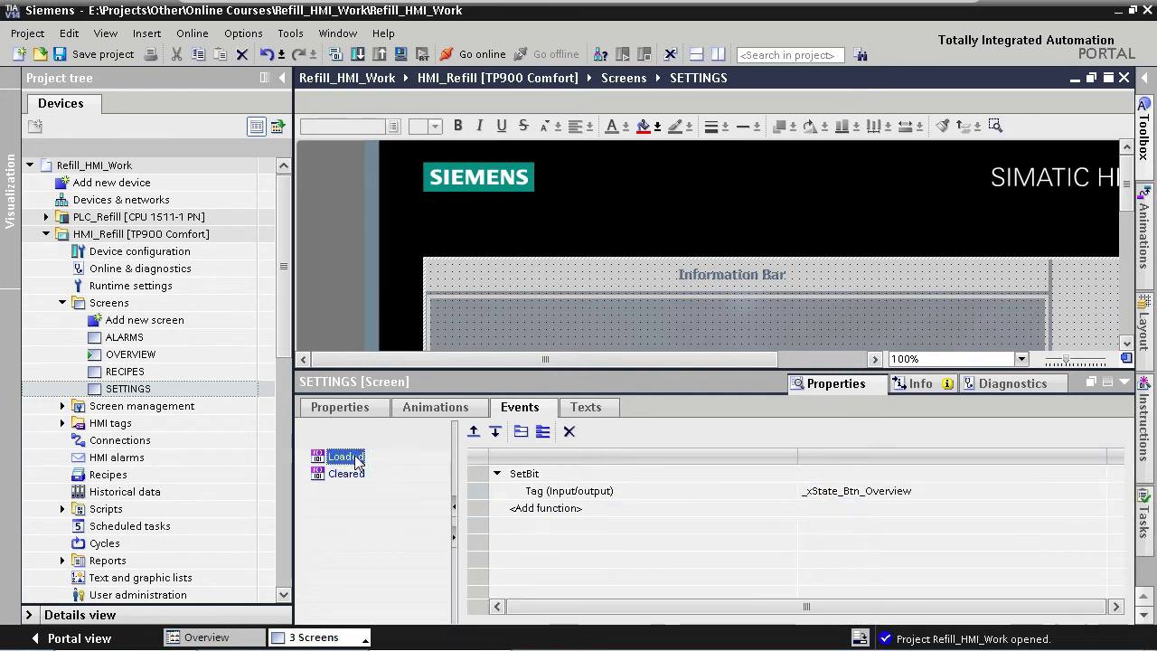
{"action": "left_click", "coordinate": [853, 491]}
{"action": "left_click_drag", "start_coordinate": [865, 491], "coordinate": [911, 490]}
{"action": "type", "text": "se"}
{"action": "key", "text": "Return"}
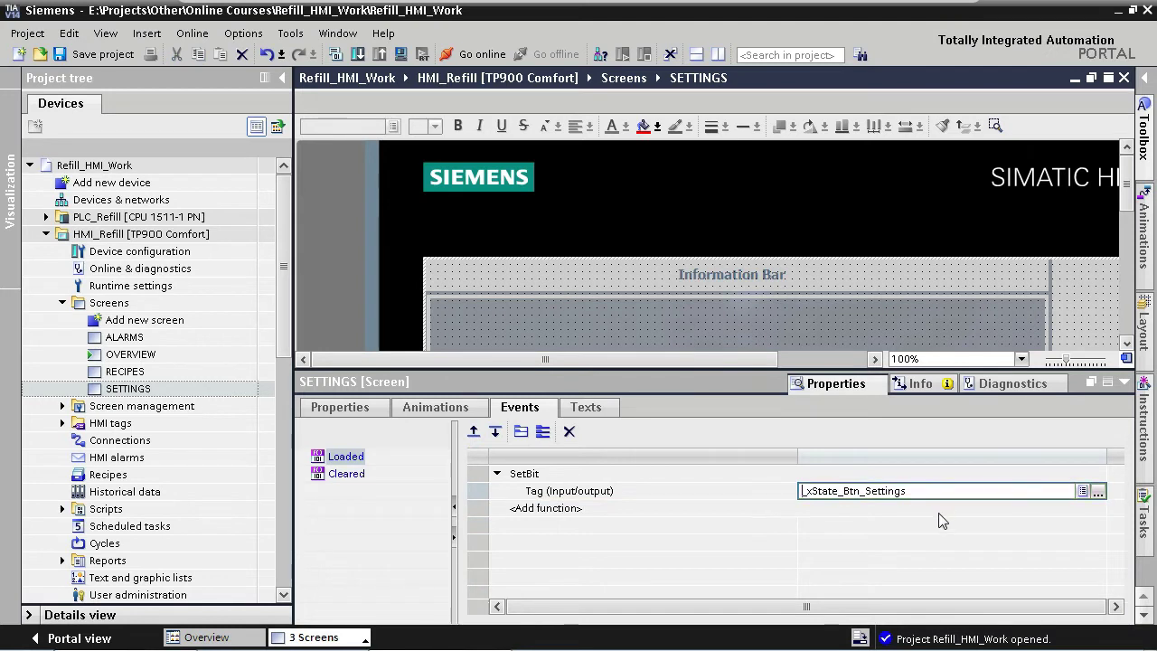
{"action": "left_click", "coordinate": [940, 515]}
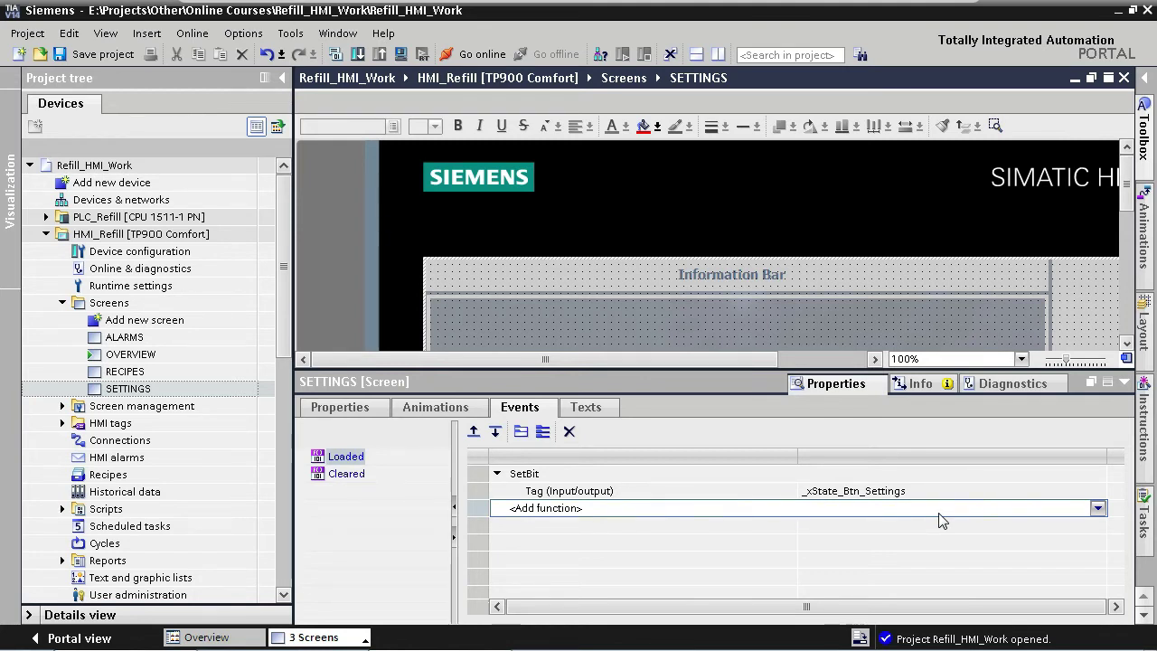
- Close the open SETTINGS, RECIPES and ALARMS screen editors
{"action": "left_click", "coordinate": [1123, 78]}
{"action": "left_click", "coordinate": [1124, 78]}
{"action": "left_click", "coordinate": [1124, 78]}
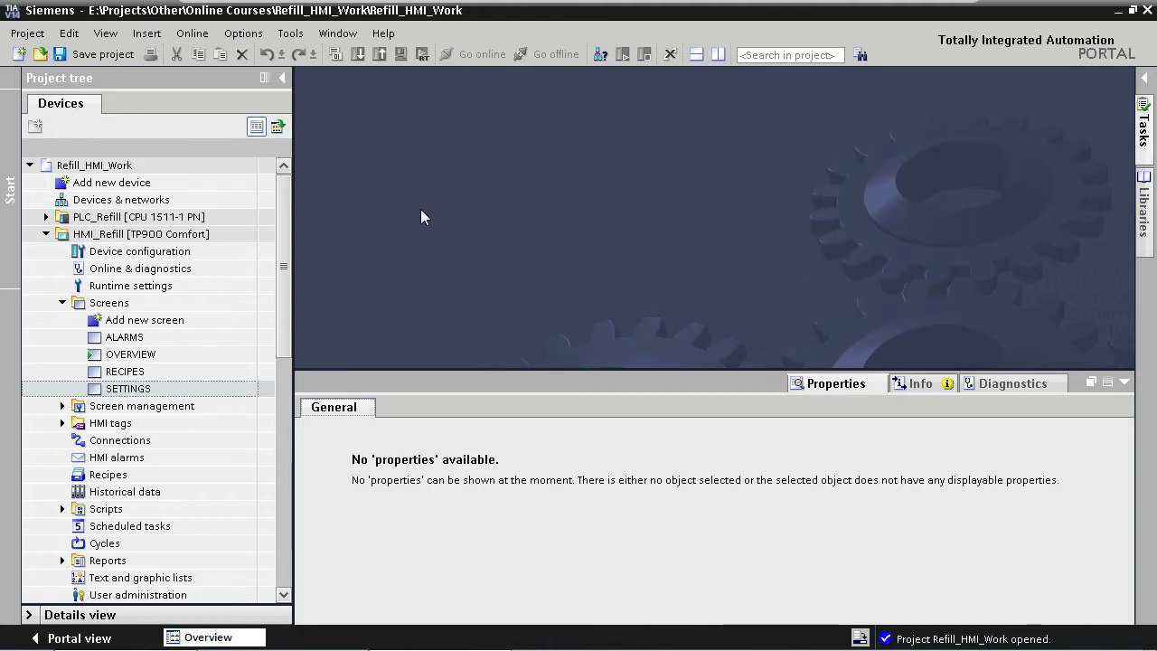
- Open Template from the screen management templates and collapse the properties area to enlarge the editing space
{"action": "left_click", "coordinate": [63, 406]}
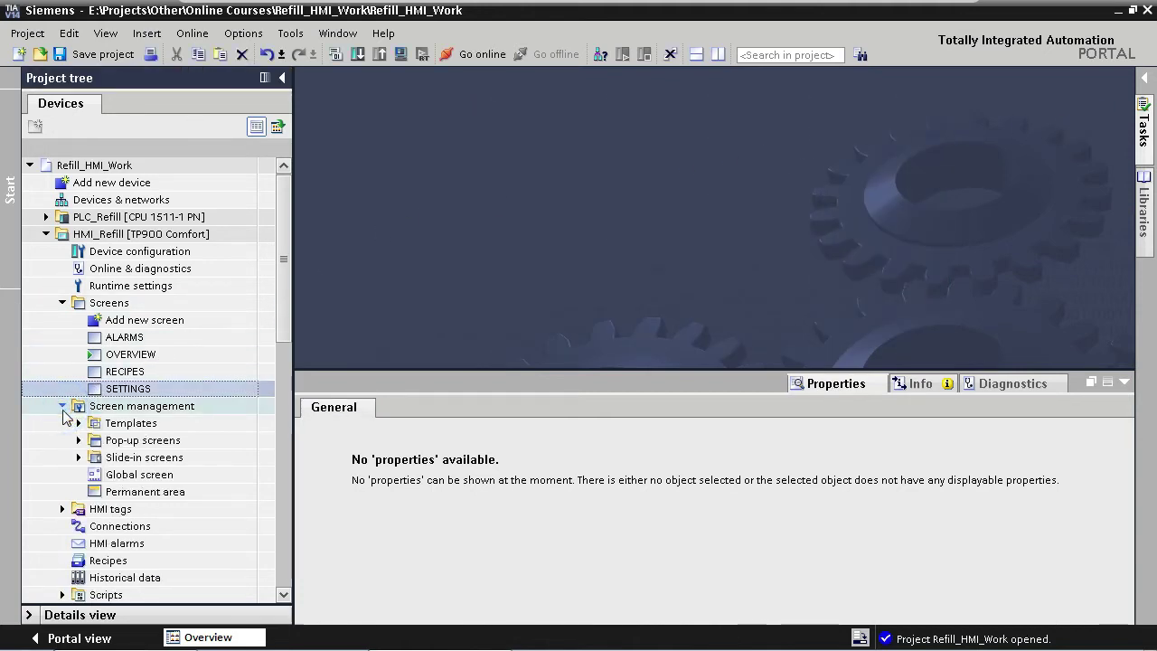
{"action": "left_click", "coordinate": [78, 423]}
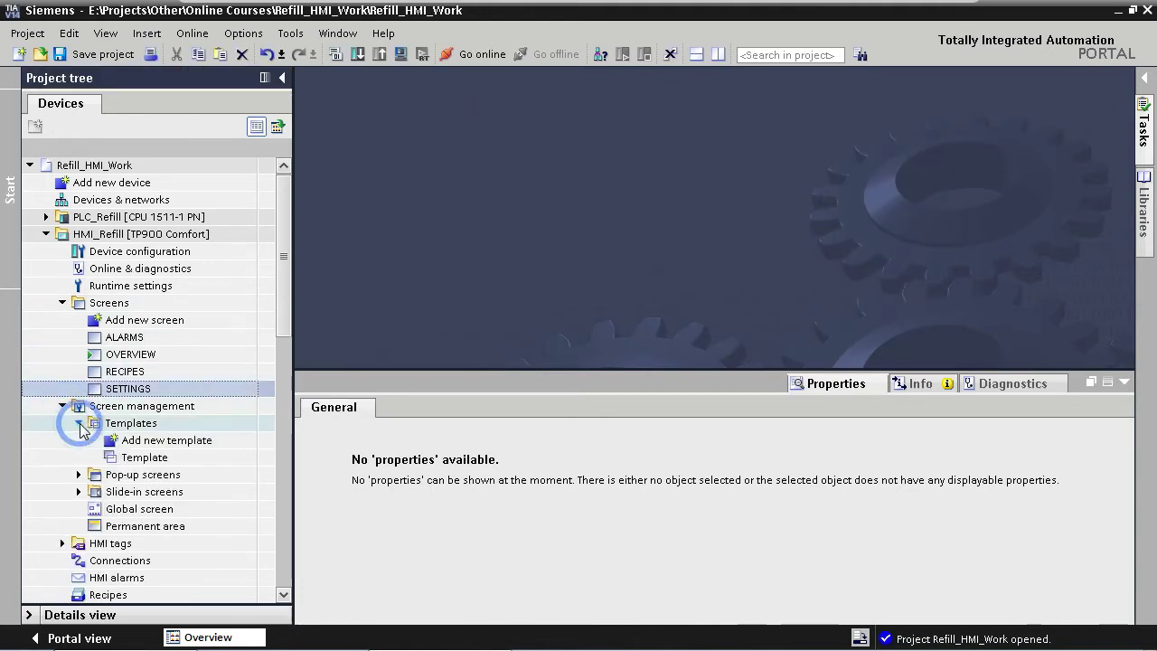
{"action": "double_click", "coordinate": [150, 456]}
{"action": "left_click", "coordinate": [1107, 382]}
{"action": "scroll", "coordinate": [1130, 330], "scroll_direction": "down", "scroll_amount": 3}
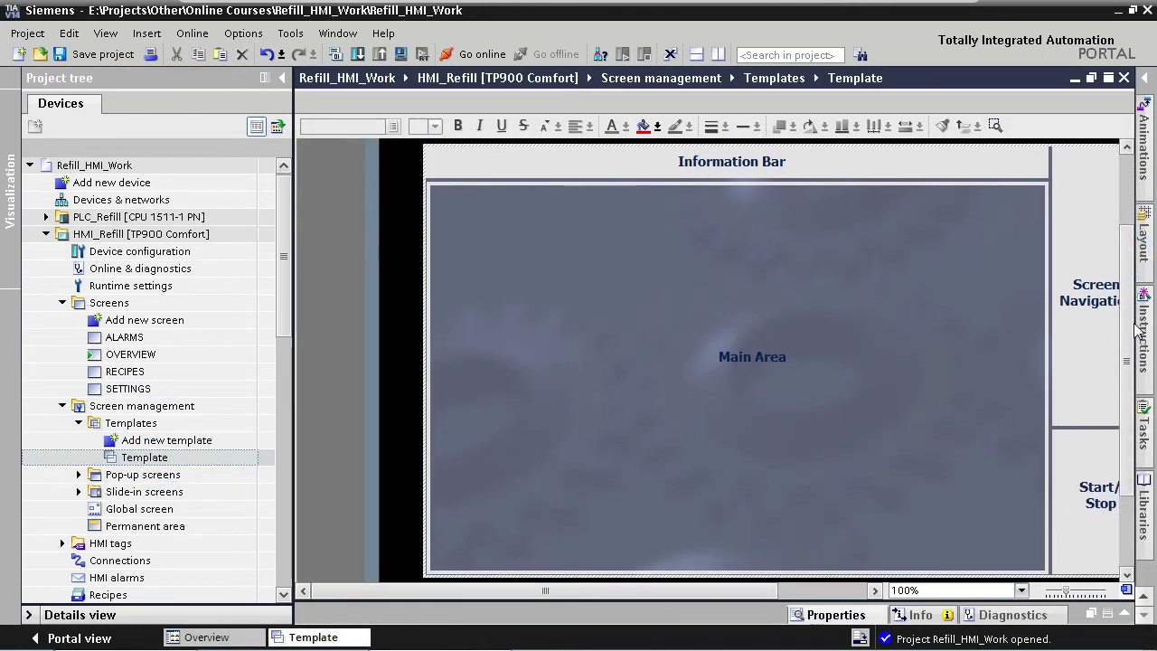
{"action": "left_click_drag", "start_coordinate": [694, 597], "coordinate": [739, 593]}
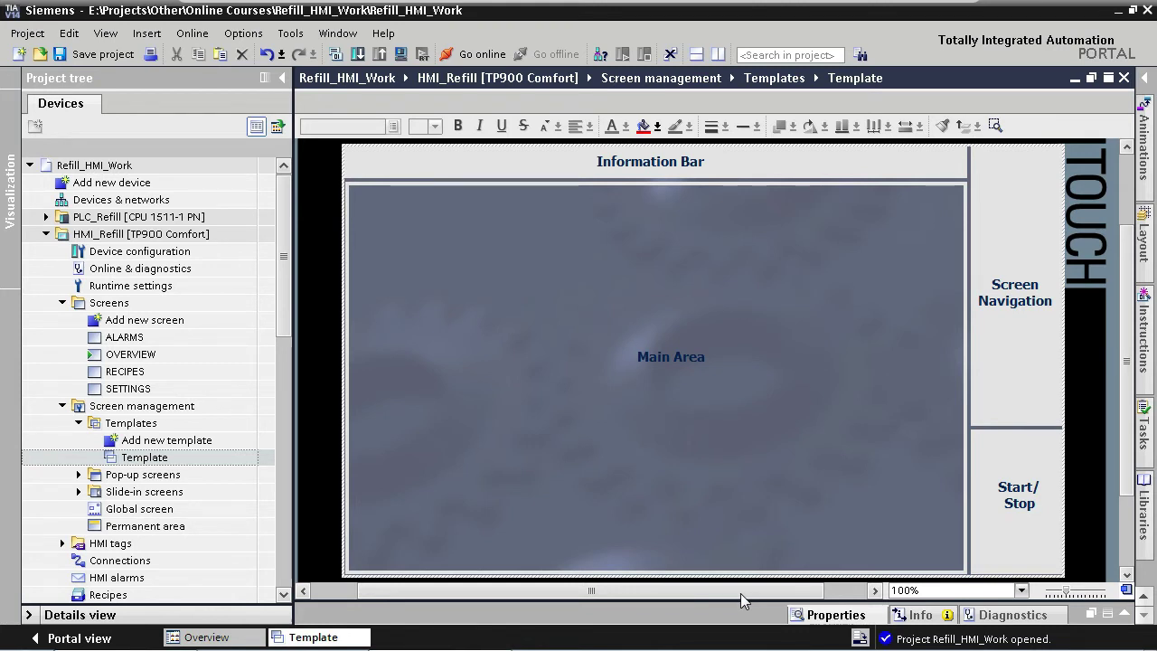
- Delete the Screen Navigation label and the light background panel behind it from the template
{"action": "left_click", "coordinate": [1025, 301]}
{"action": "key", "text": "Delete"}
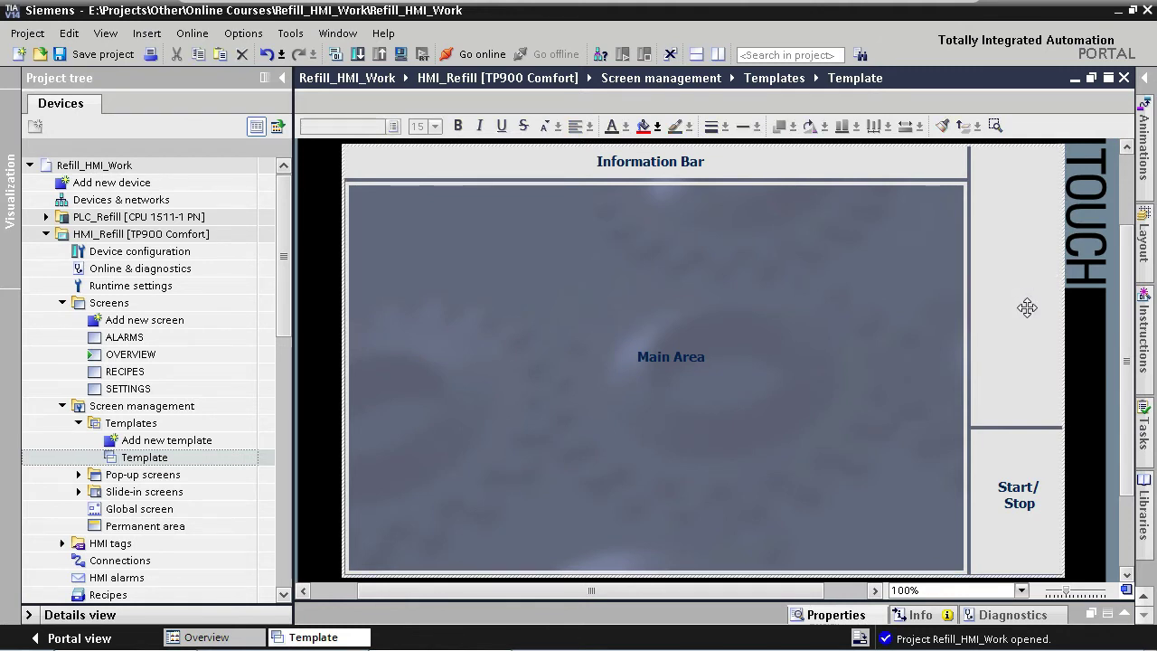
{"action": "left_click", "coordinate": [1025, 303]}
{"action": "key", "text": "Delete"}
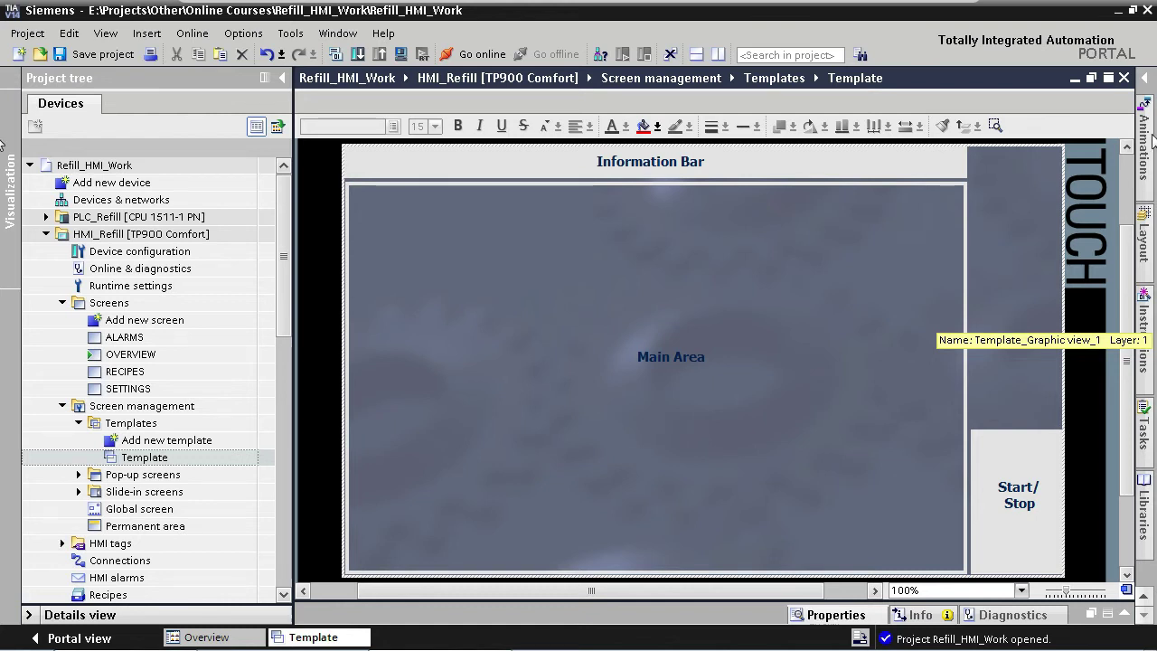
- Place a new button on the template just above the Main Area label and hide the object toolbox
{"action": "left_click", "coordinate": [1150, 83]}
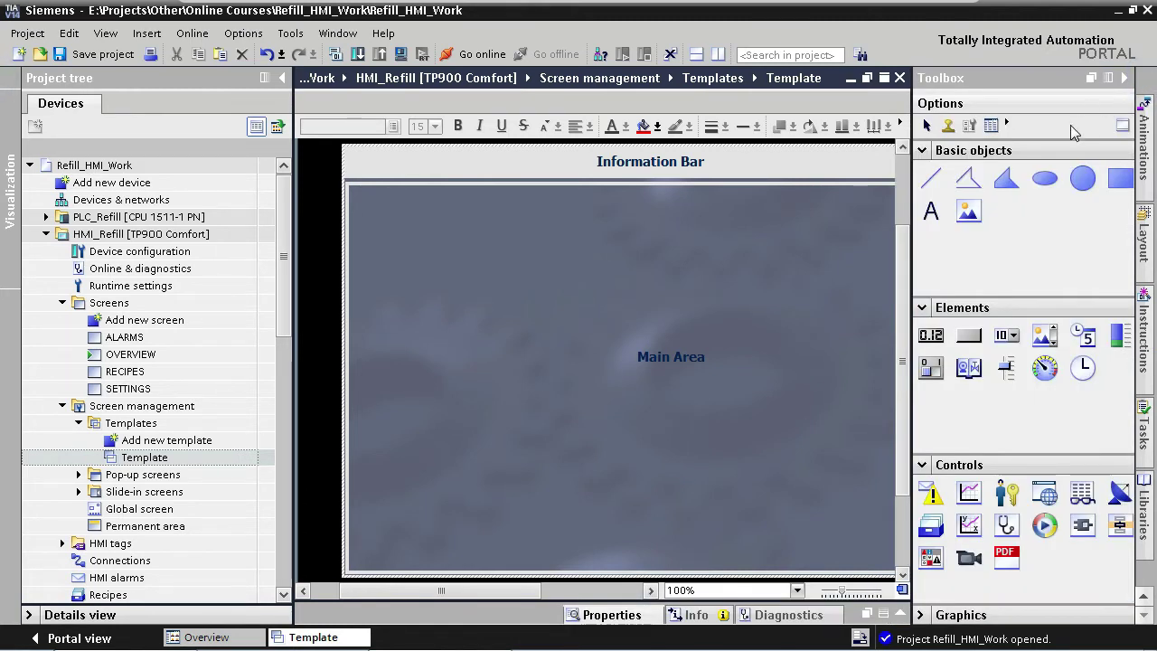
{"action": "left_click_drag", "start_coordinate": [974, 336], "coordinate": [660, 275]}
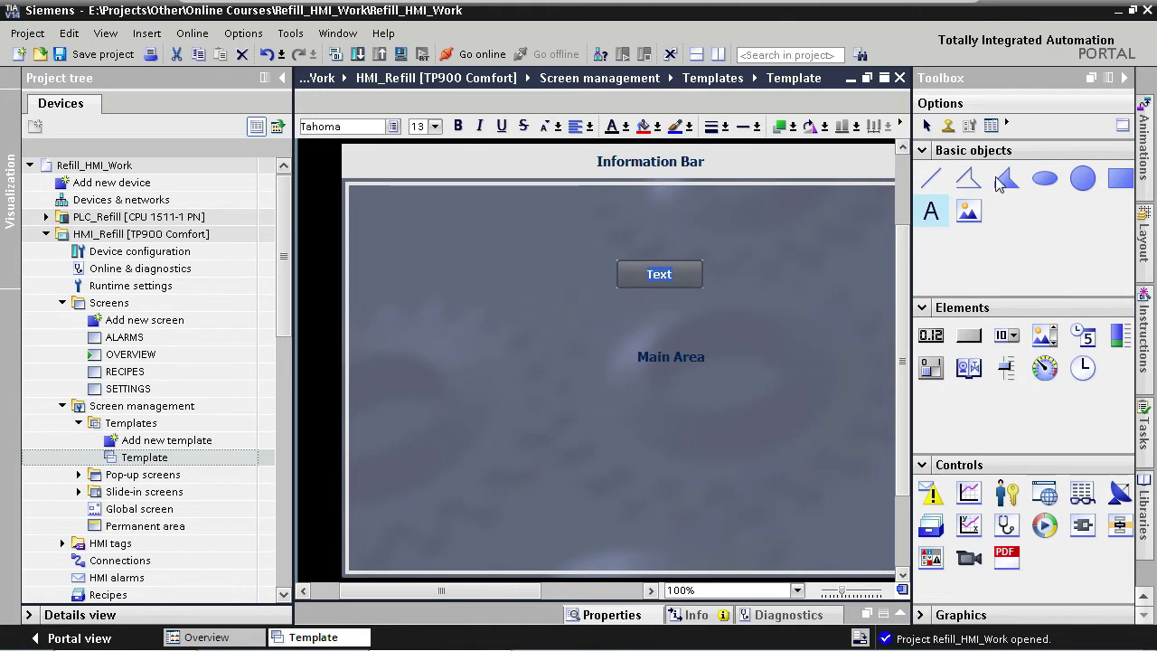
{"action": "left_click", "coordinate": [1125, 81]}
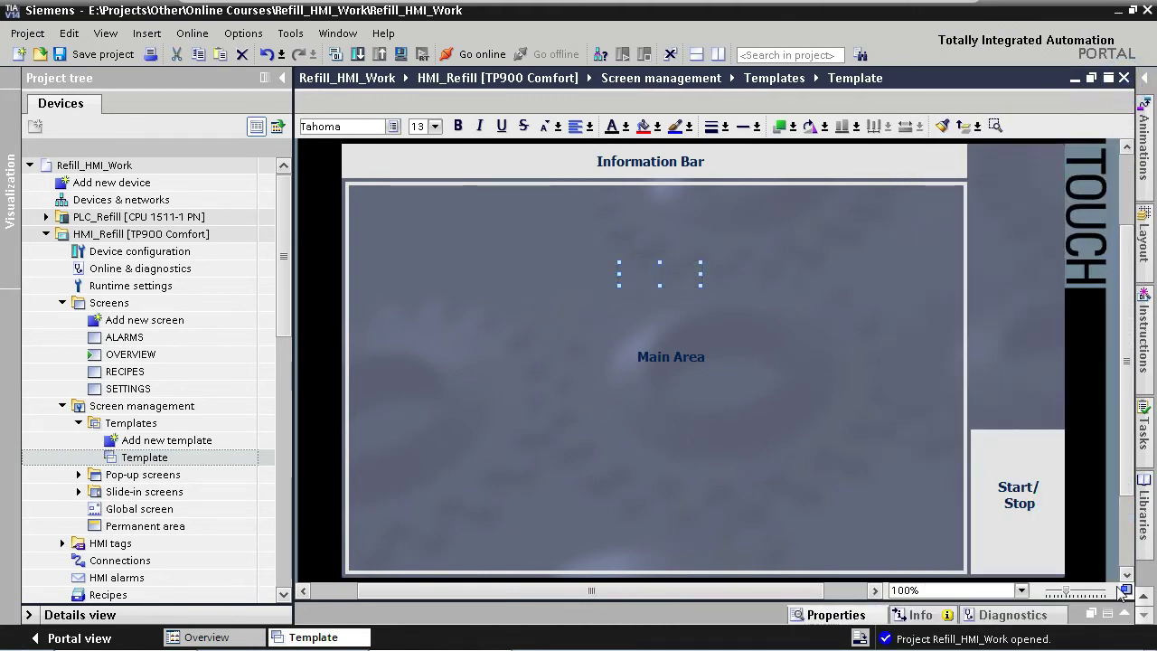
- Assign the new template button to layer 2 - Layer_2 - Graphics
{"action": "left_click", "coordinate": [1125, 615]}
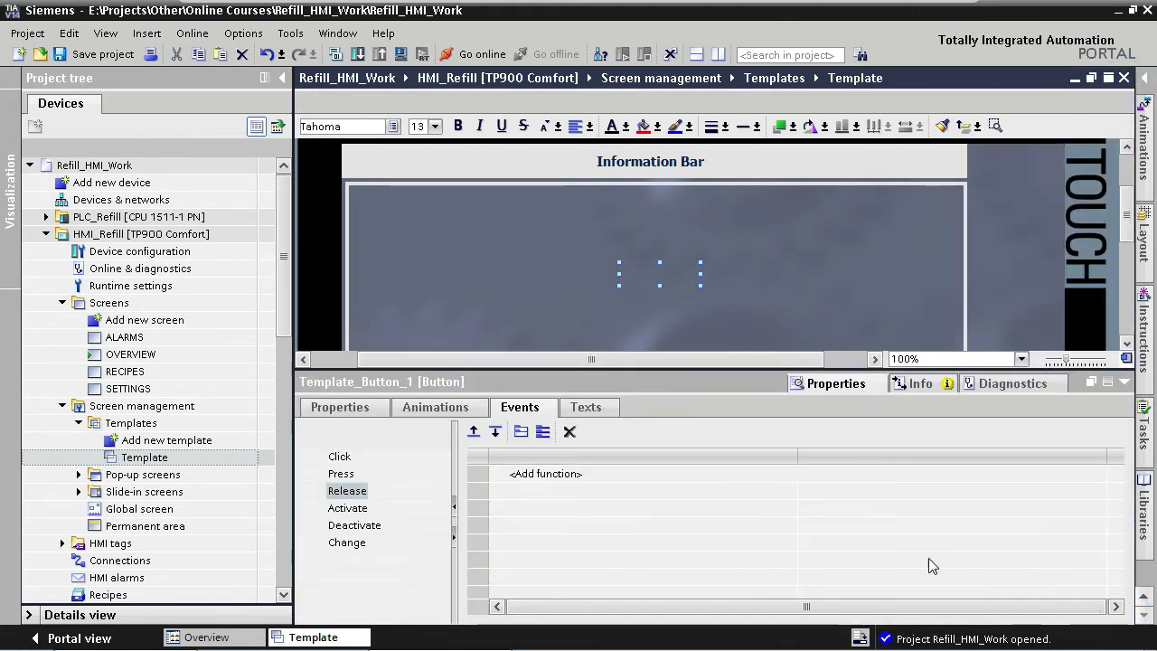
{"action": "left_click", "coordinate": [369, 412]}
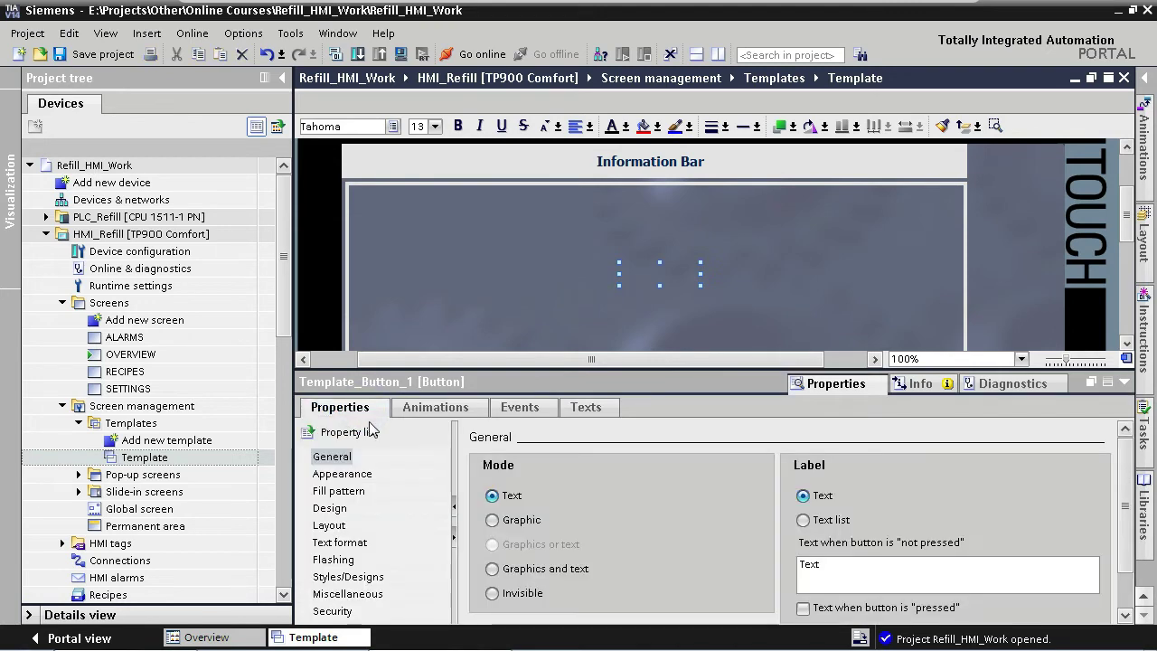
{"action": "left_click", "coordinate": [378, 597]}
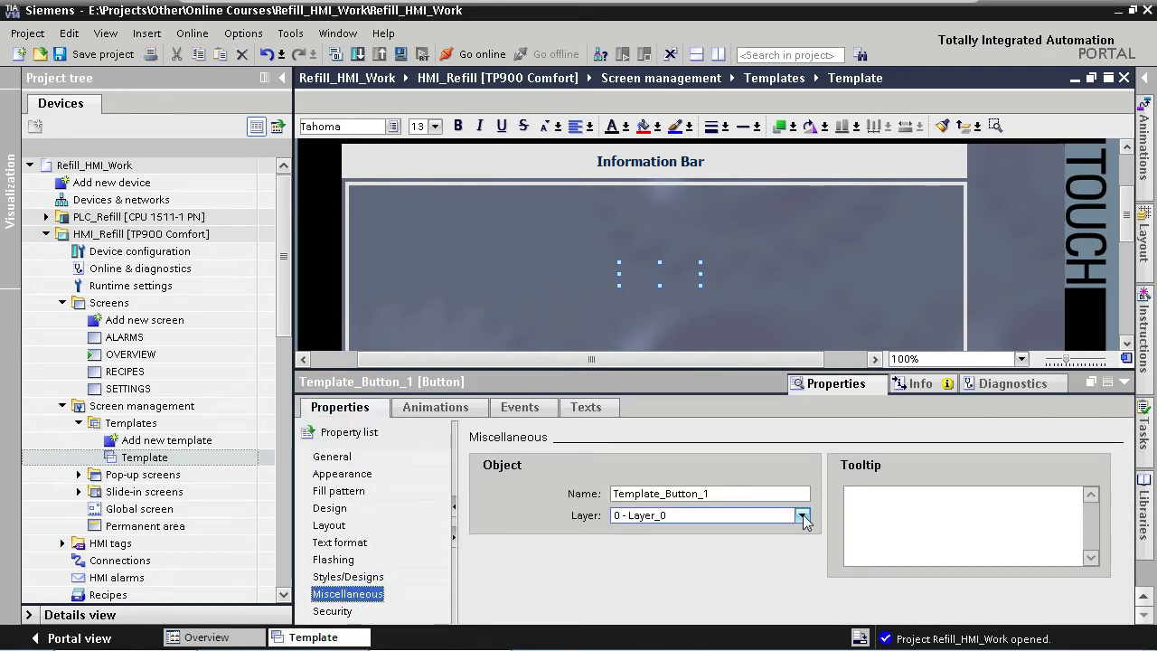
{"action": "left_click", "coordinate": [802, 516]}
{"action": "left_click", "coordinate": [685, 568]}
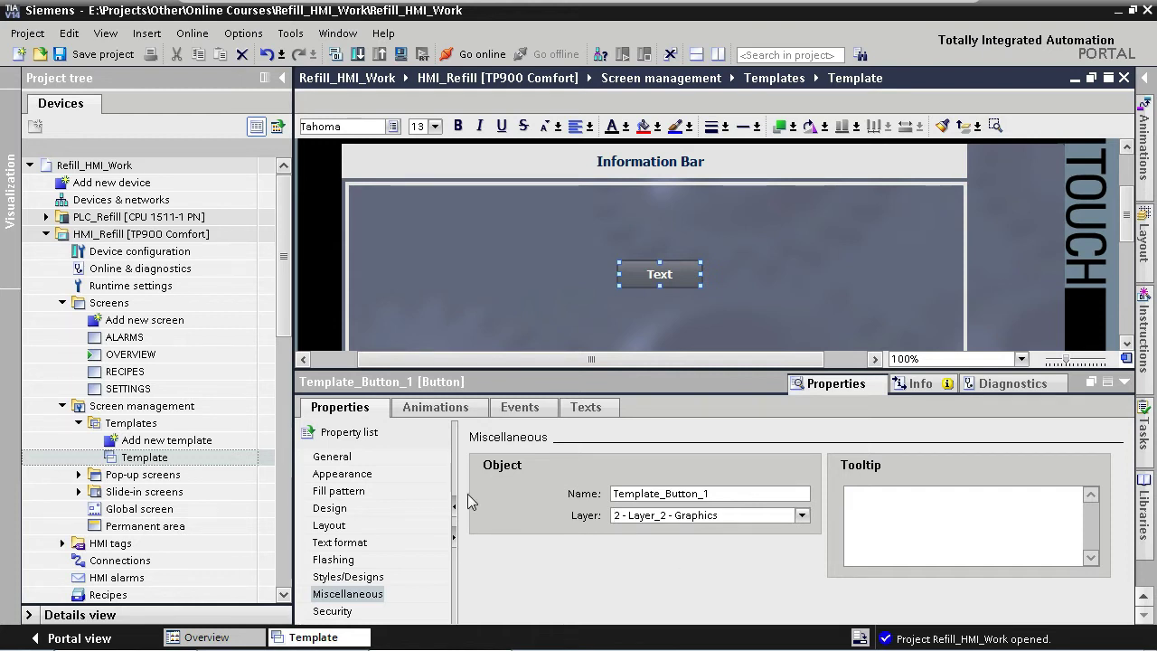
- Set the button to Graphic mode and have it use the graphic list GraphList_Btn_Template_Overview
{"action": "left_click", "coordinate": [346, 459]}
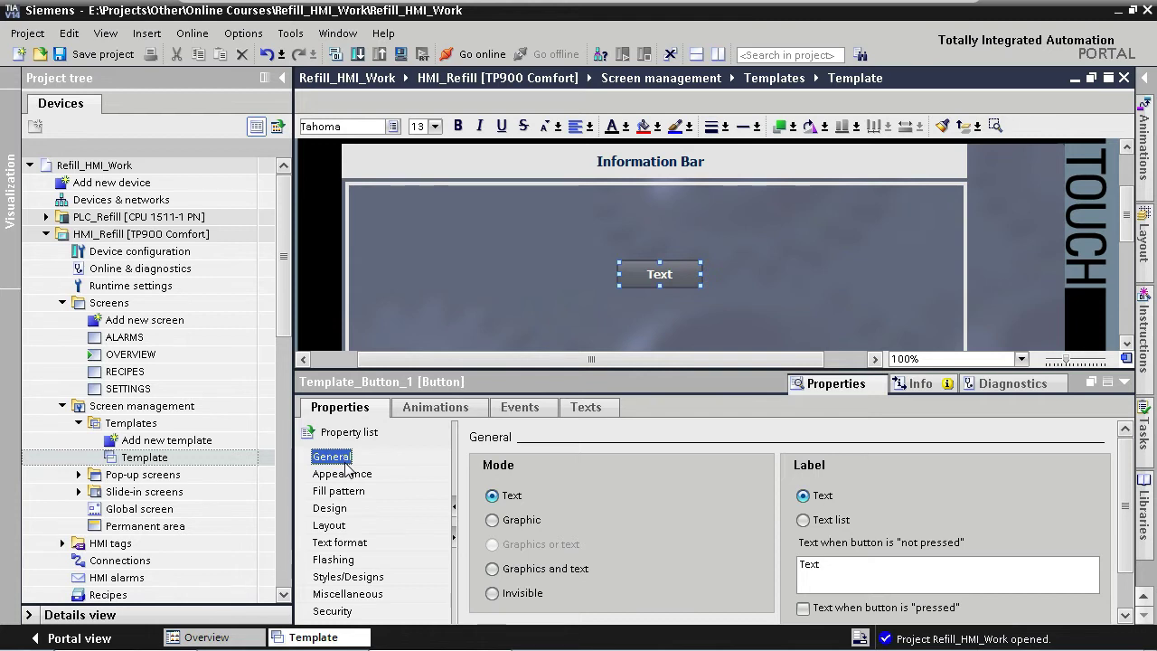
{"action": "left_click", "coordinate": [491, 520]}
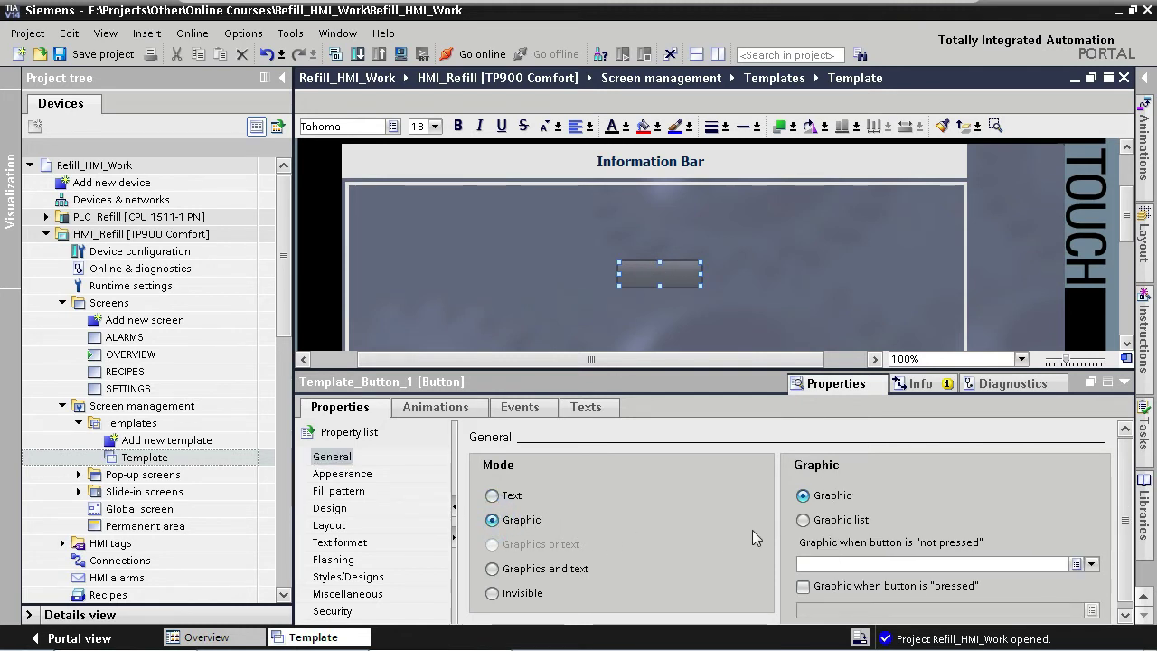
{"action": "left_click", "coordinate": [802, 520]}
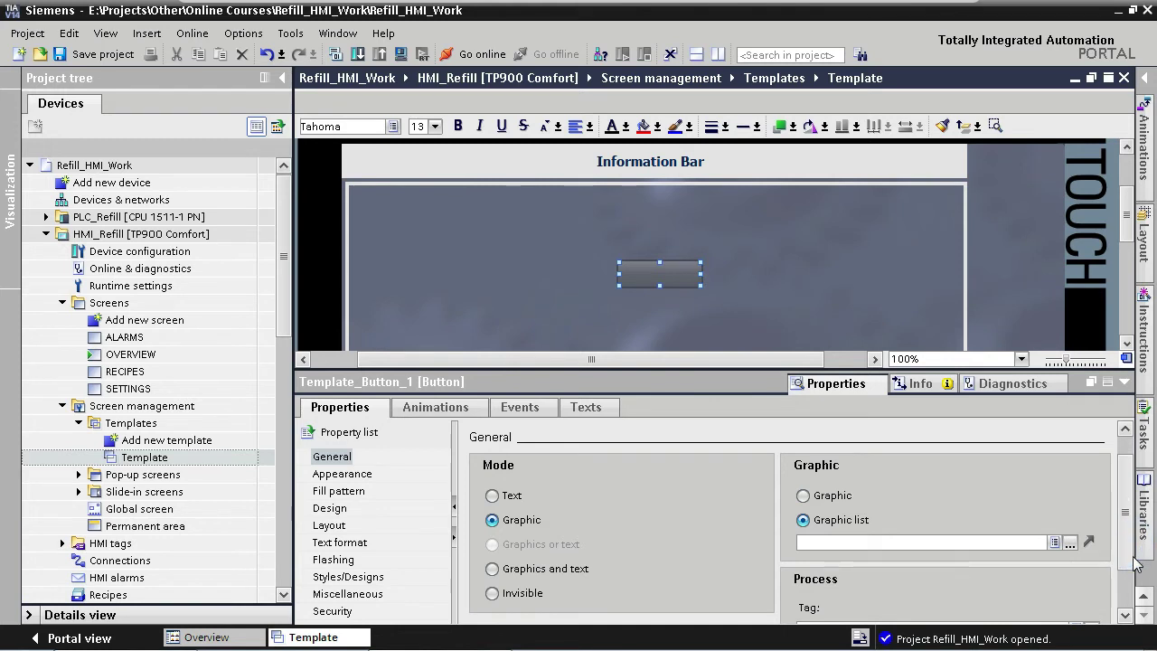
{"action": "scroll", "coordinate": [1135, 568], "scroll_direction": "down", "scroll_amount": 1}
{"action": "scroll", "coordinate": [1136, 570], "scroll_direction": "down", "scroll_amount": 1}
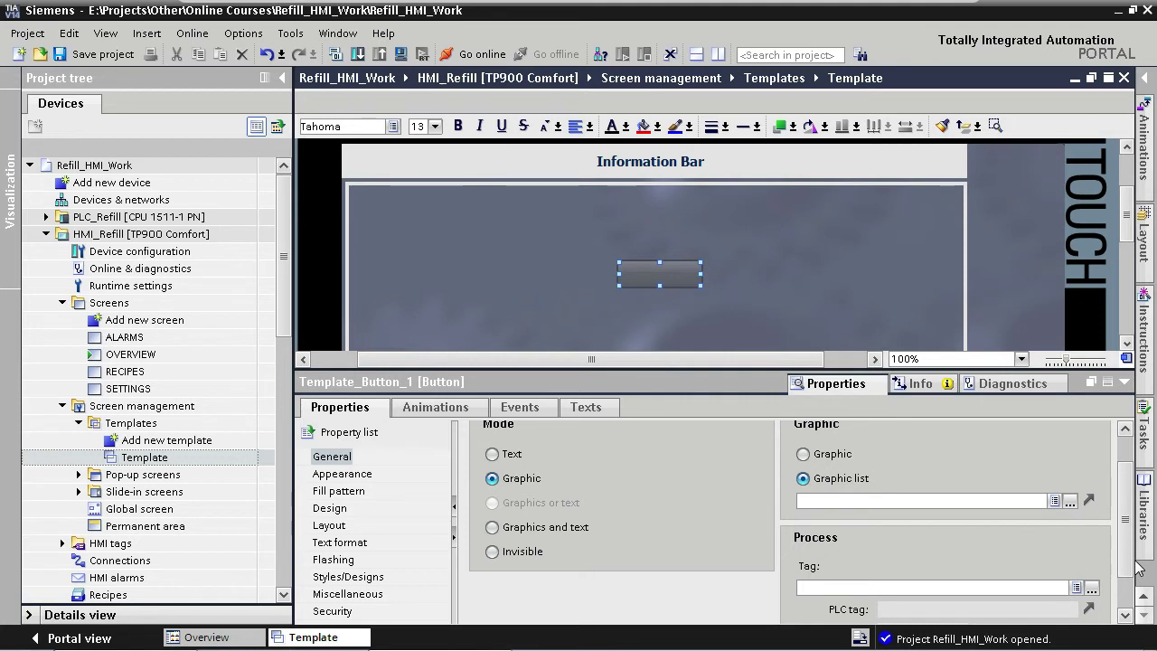
{"action": "left_click", "coordinate": [919, 503]}
{"action": "type", "text": "graph"}
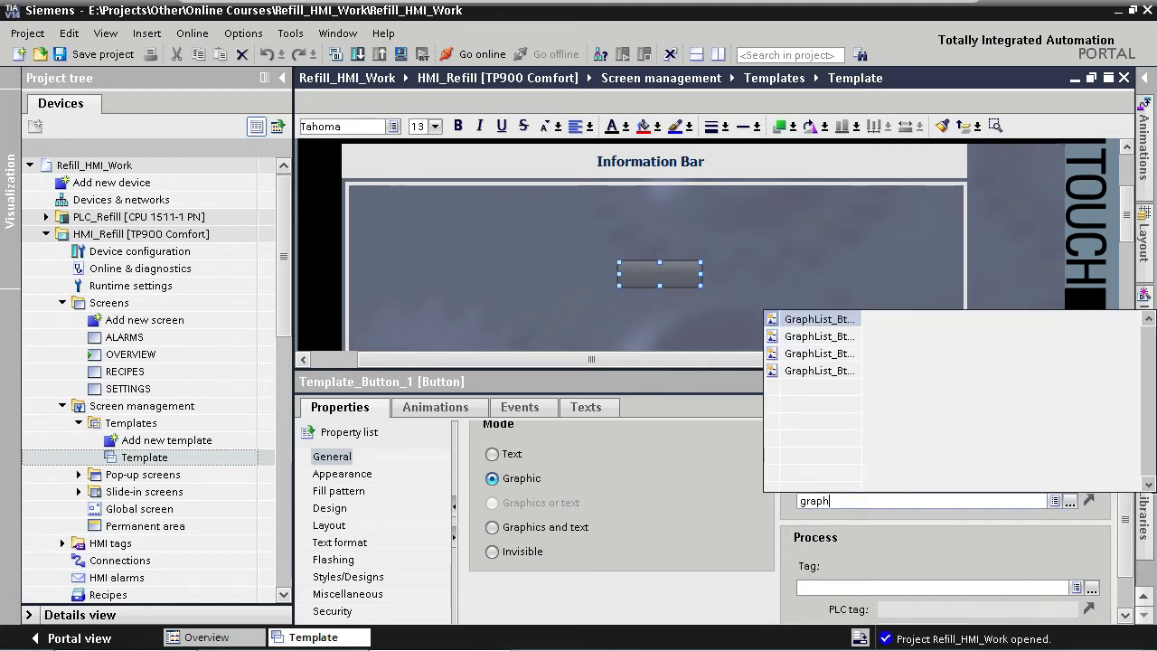
{"action": "type", "text": "list_btn_te"}
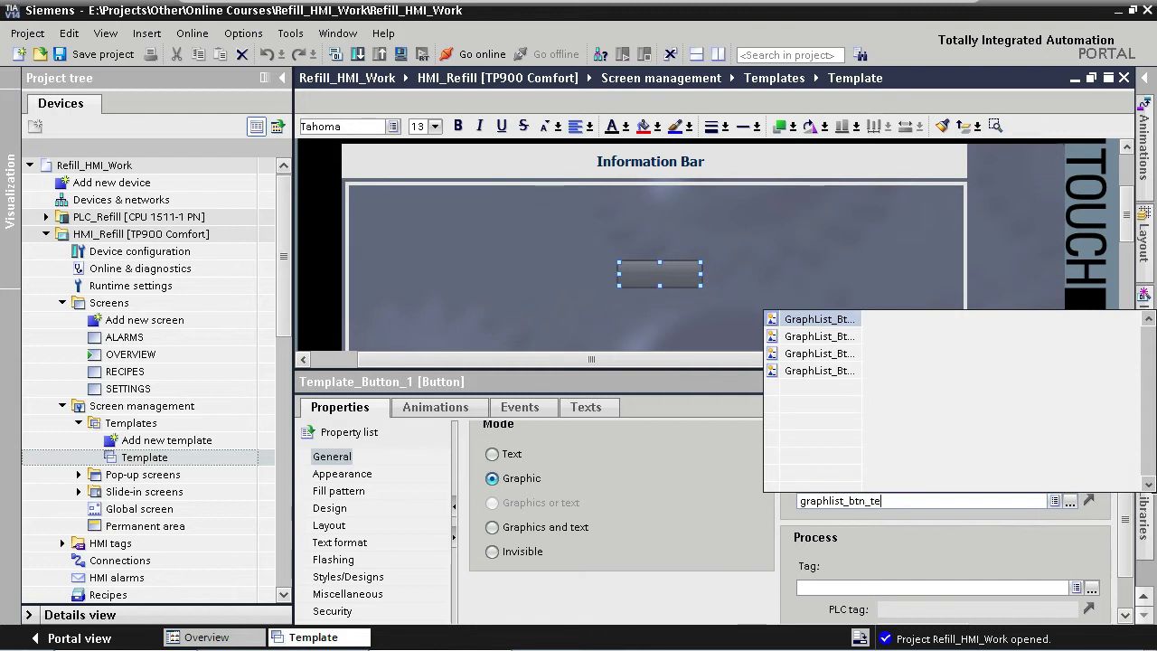
{"action": "type", "text": "mplate_overview"}
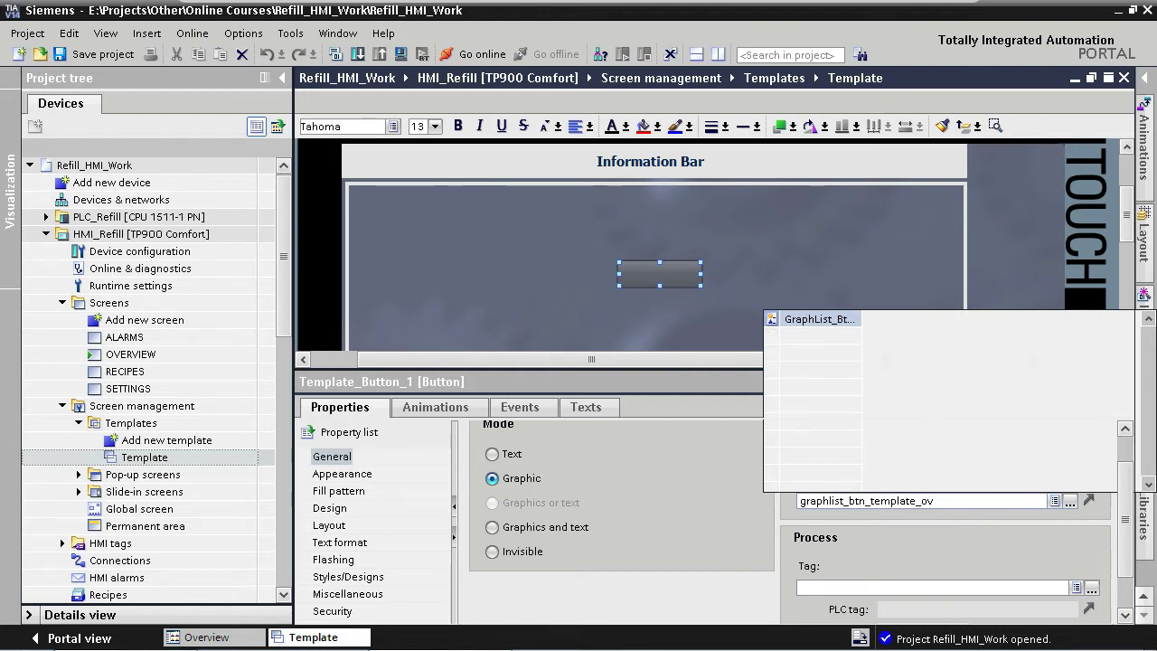
{"action": "key", "text": "Return"}
- Link the button's graphic list to the process tag _xState_Btn_Overview
{"action": "scroll", "coordinate": [1121, 567], "scroll_direction": "down", "scroll_amount": 2}
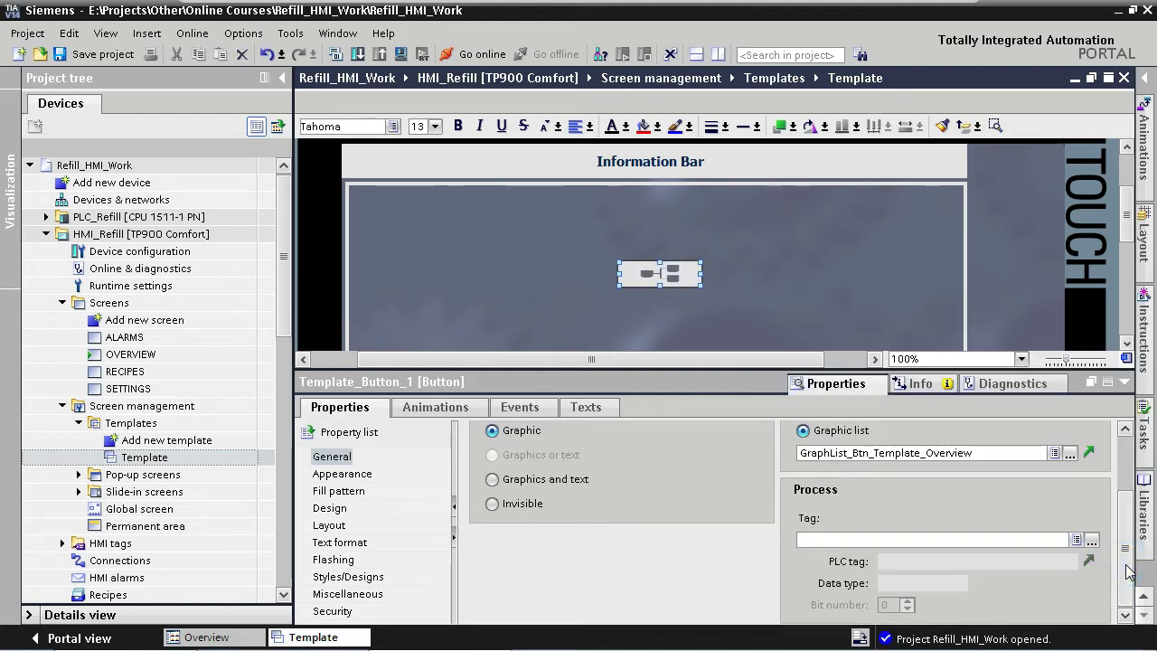
{"action": "left_click", "coordinate": [977, 541]}
{"action": "type", "text": "_xst"}
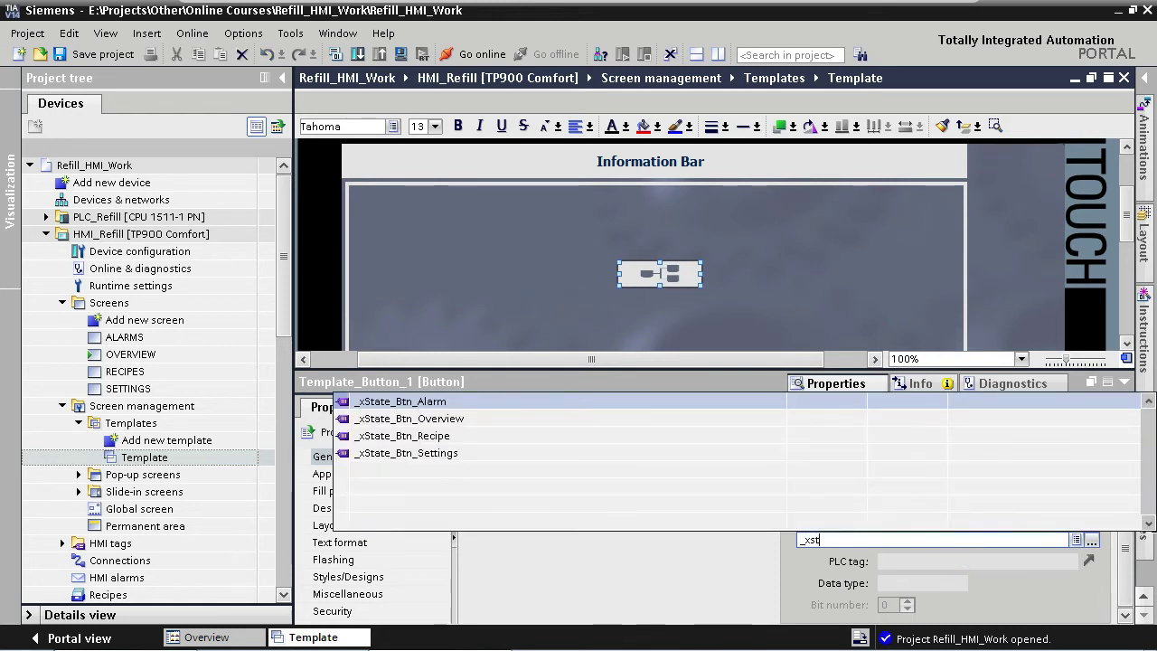
{"action": "key", "text": "Return"}
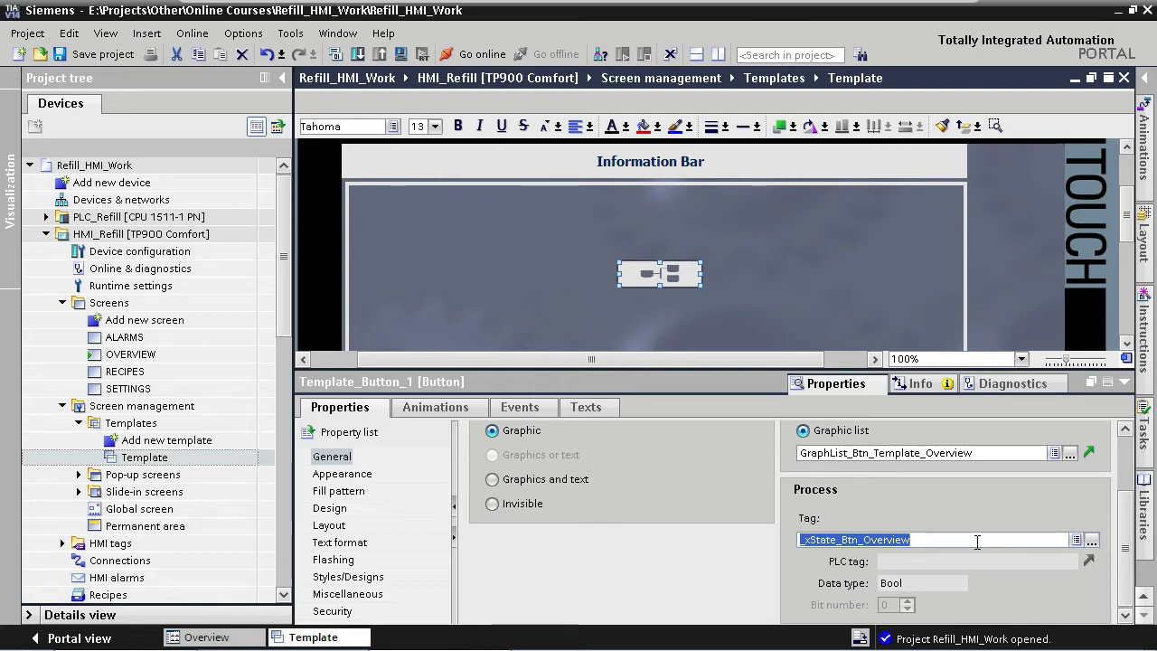
- Set the border width of the overview button to 0
{"action": "left_click", "coordinate": [343, 474]}
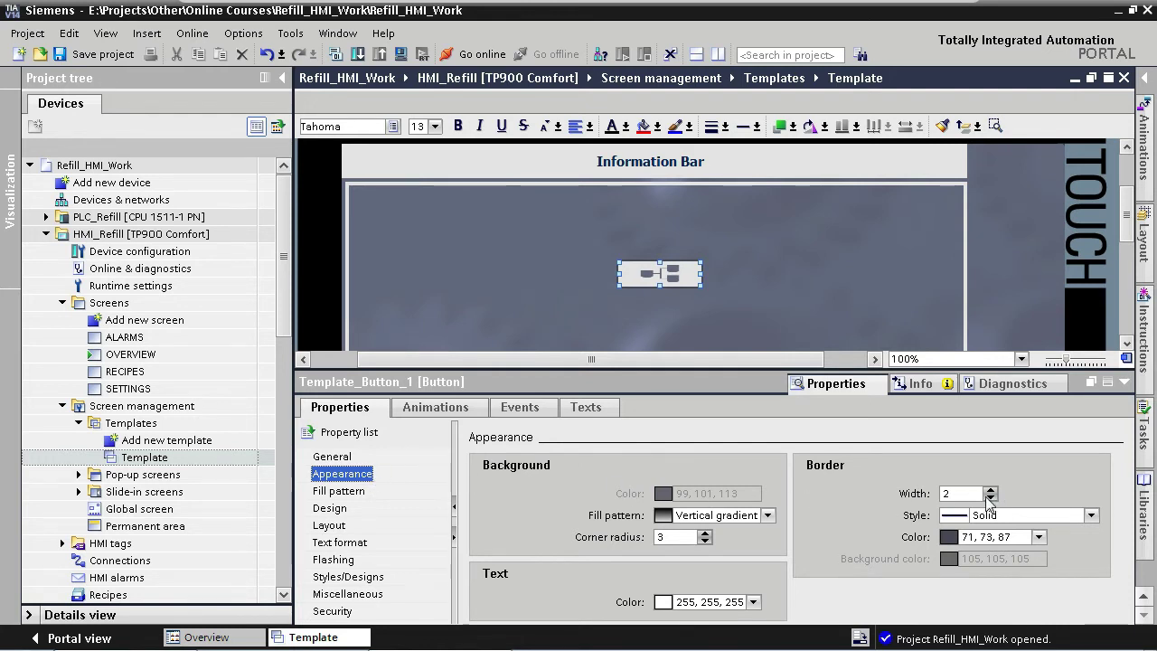
{"action": "left_click", "coordinate": [967, 492]}
{"action": "key", "text": "BackSpace"}
{"action": "type", "text": "0"}
{"action": "key", "text": "Return"}
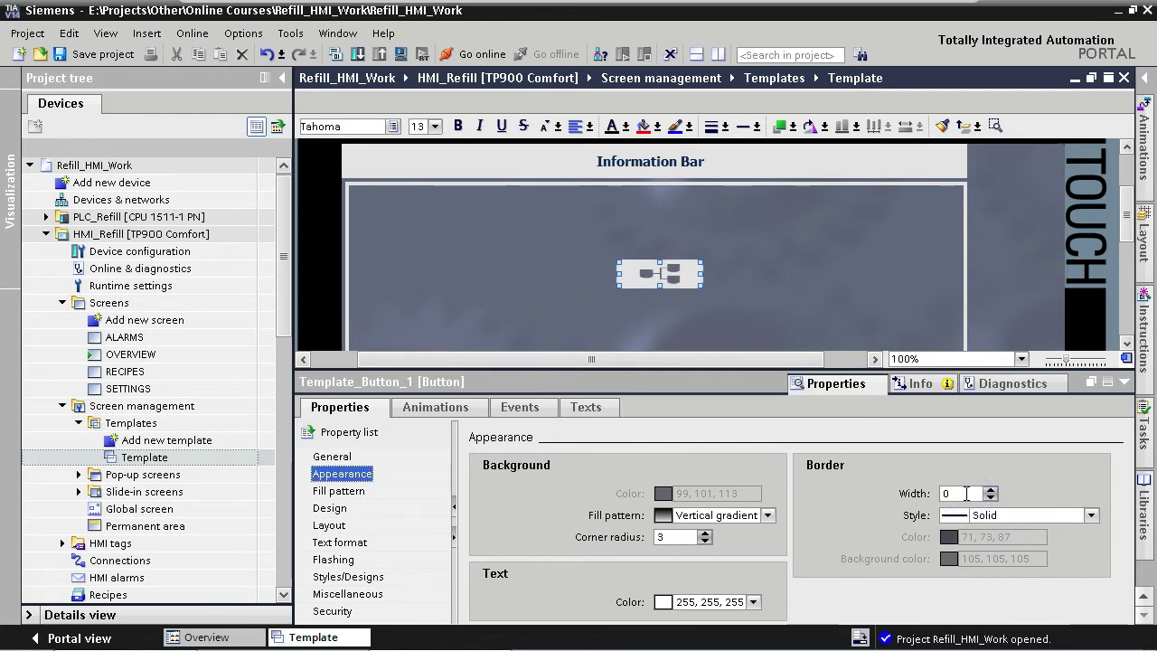
- Set the button's layout to No stretching of graphic and fit the object to its contents
{"action": "left_click", "coordinate": [355, 526]}
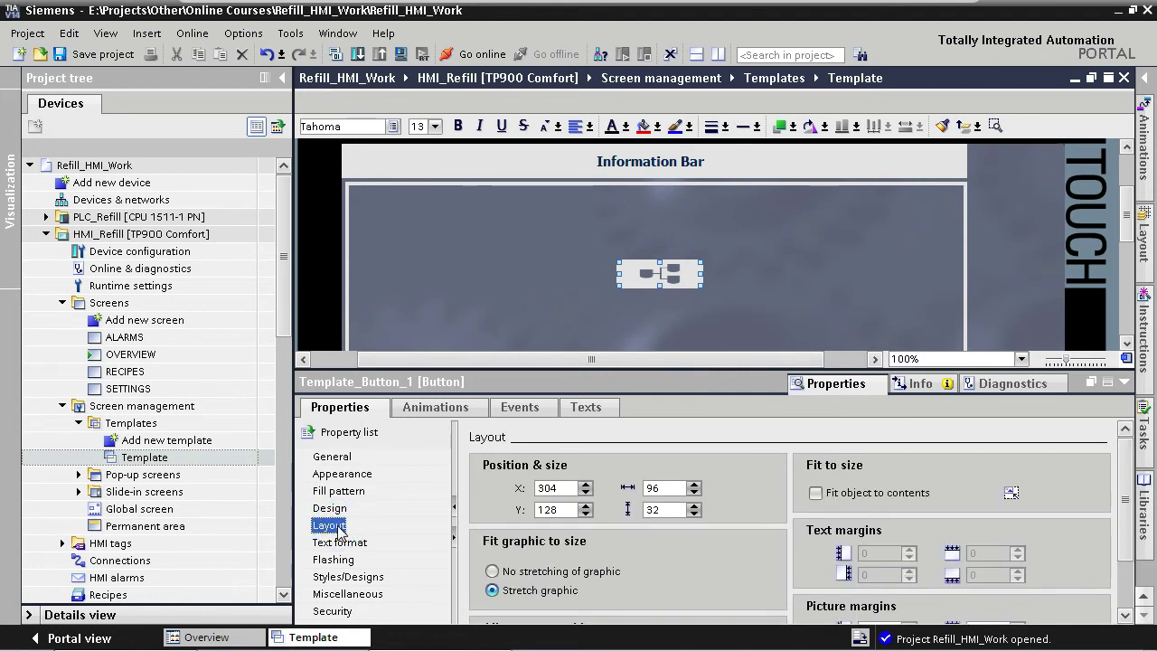
{"action": "left_click", "coordinate": [493, 572]}
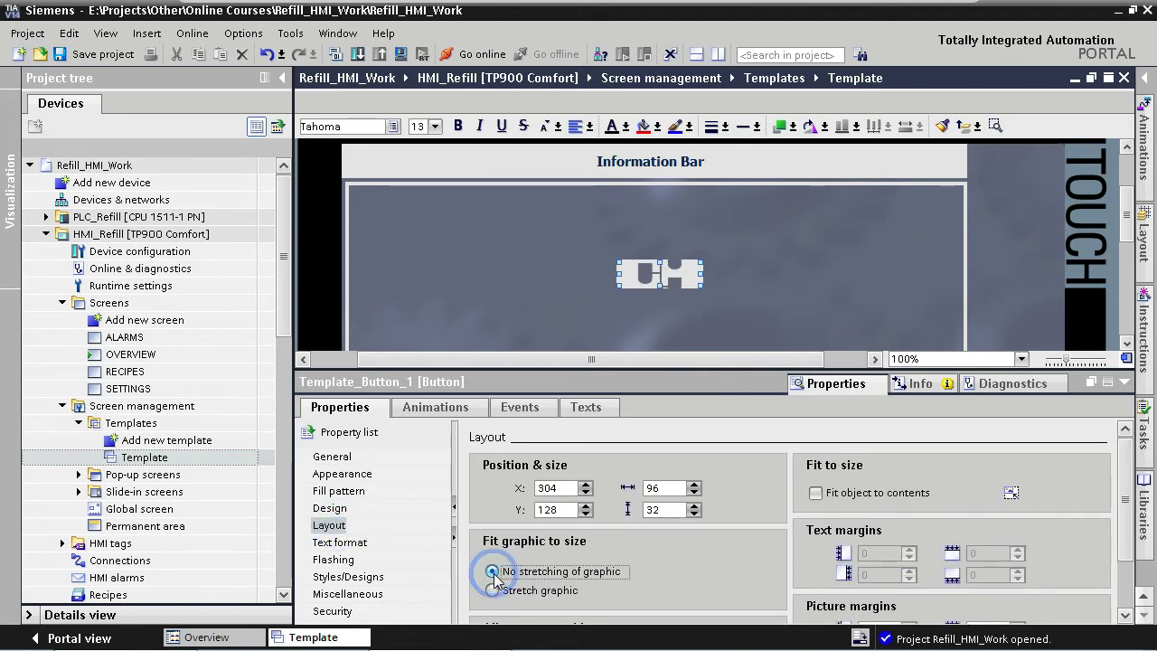
{"action": "left_click", "coordinate": [816, 493]}
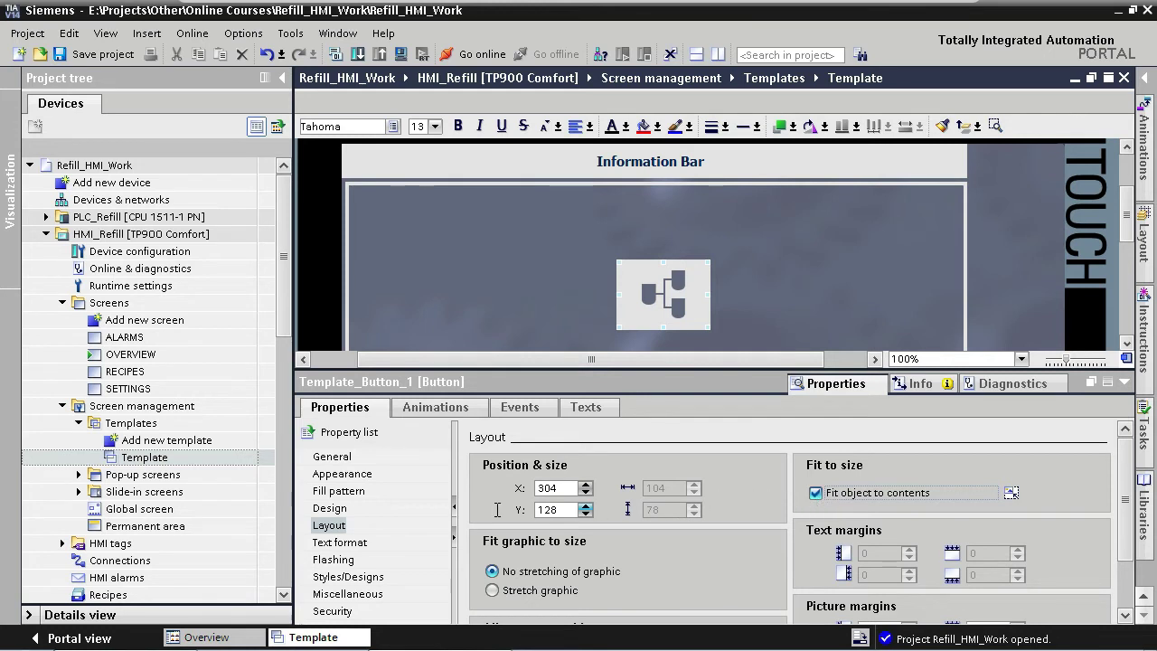
- Set the button's focus color to light grey 228, 228, 228 and its focus width to 0
{"action": "left_click", "coordinate": [336, 512]}
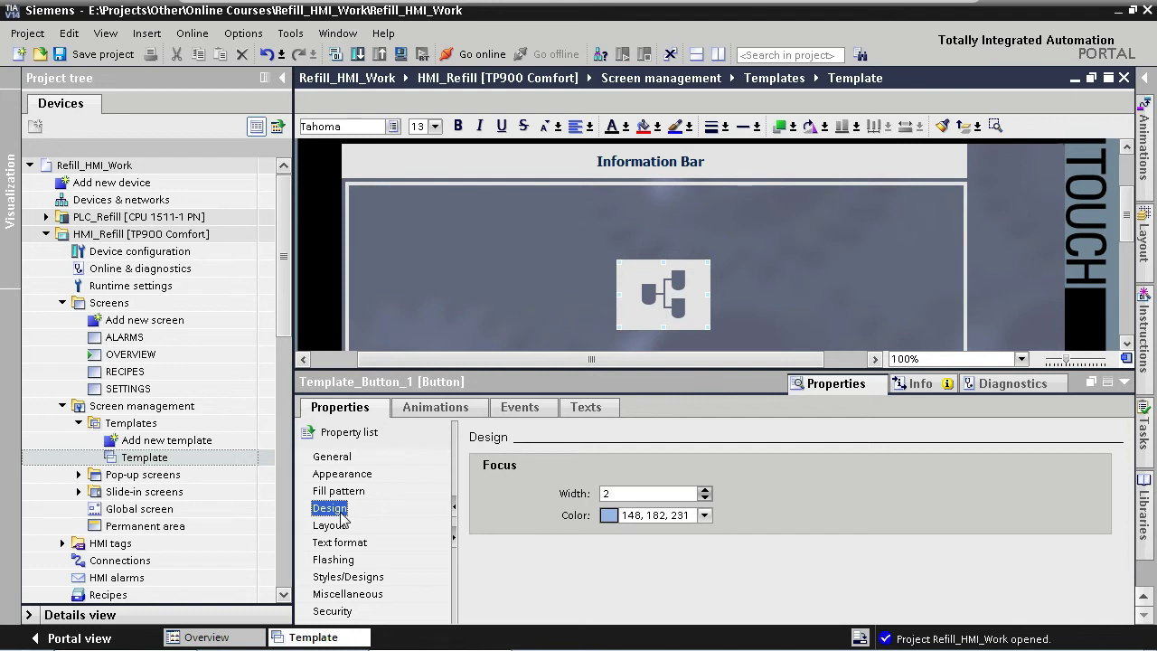
{"action": "left_click", "coordinate": [705, 515]}
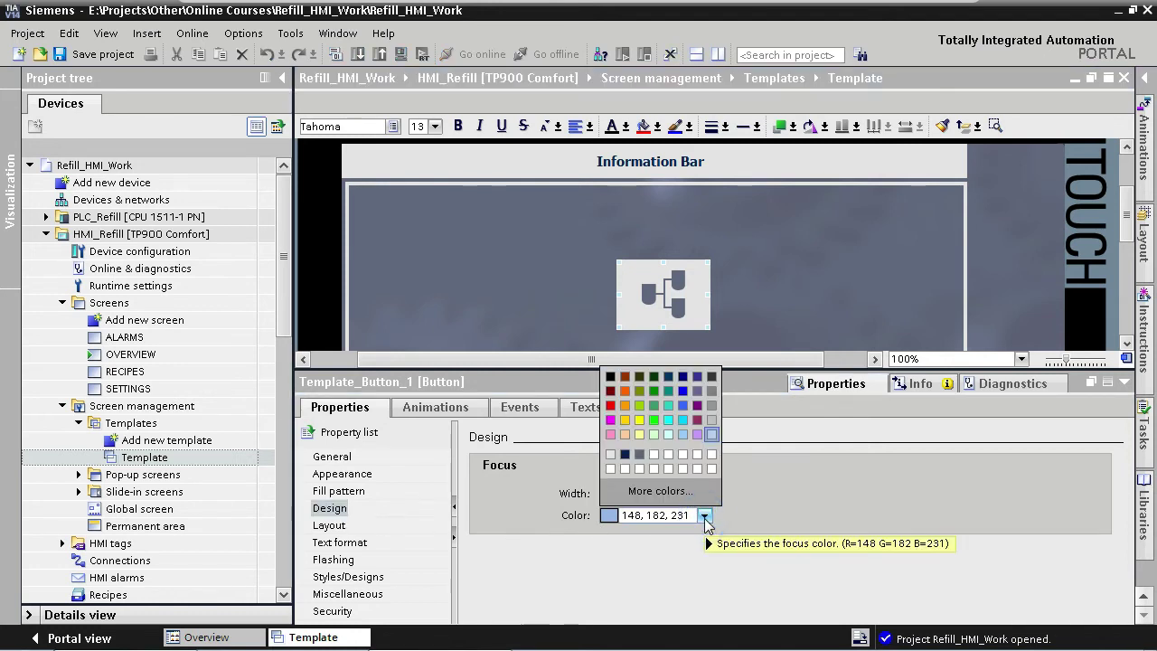
{"action": "left_click", "coordinate": [609, 455]}
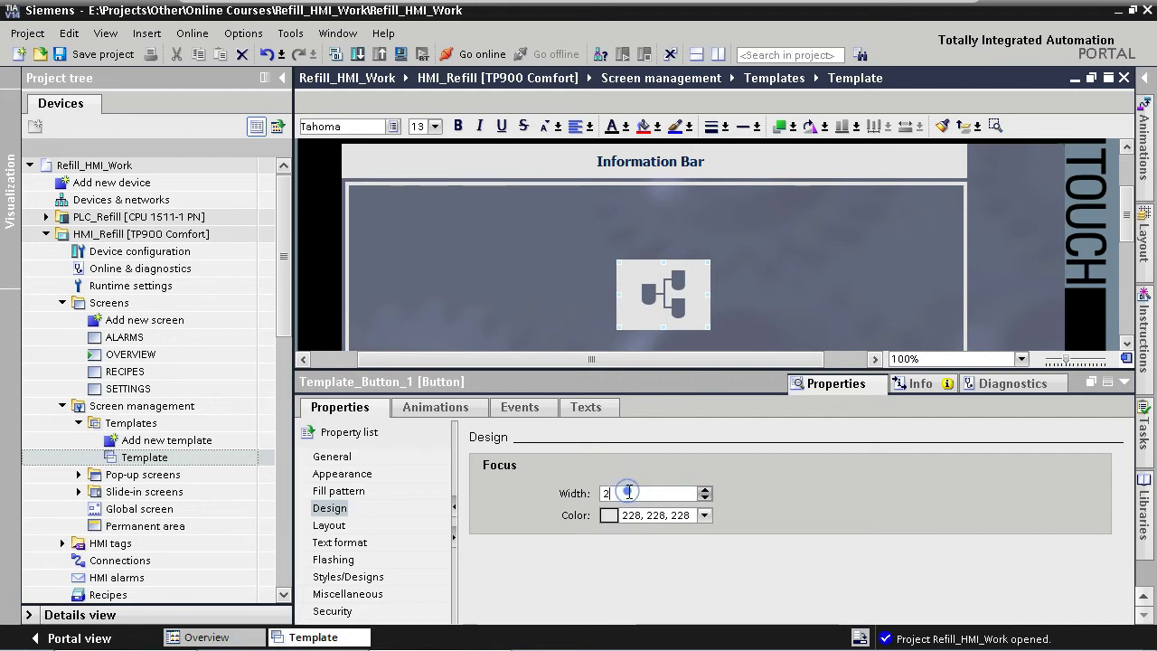
{"action": "double_click", "coordinate": [629, 491]}
{"action": "type", "text": "0"}
{"action": "key", "text": "Return"}
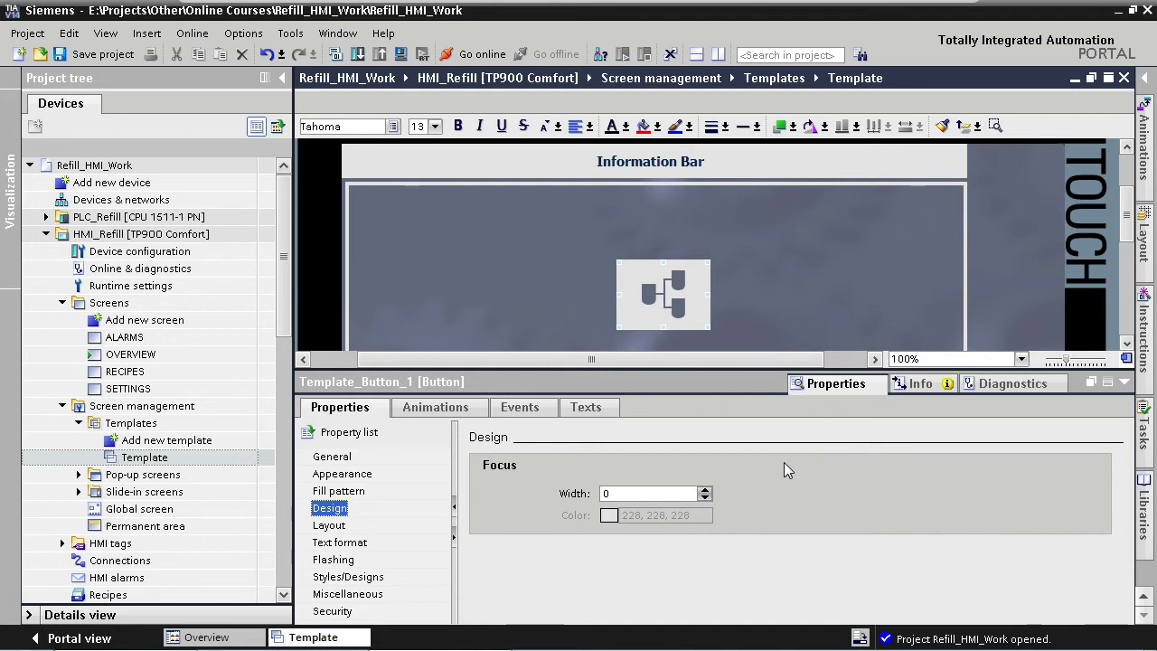
- Add an ActivateScreen function to the button's Release event with OVERVIEW as the screen name
{"action": "left_click", "coordinate": [536, 409]}
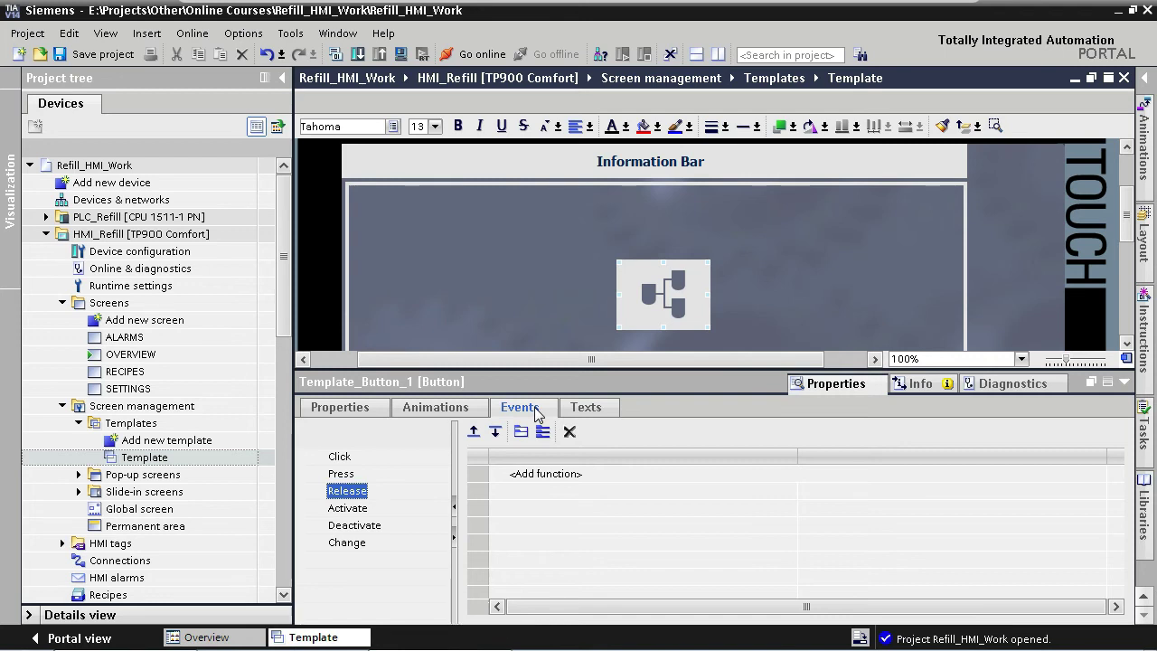
{"action": "left_click", "coordinate": [539, 481]}
{"action": "type", "text": "acti"}
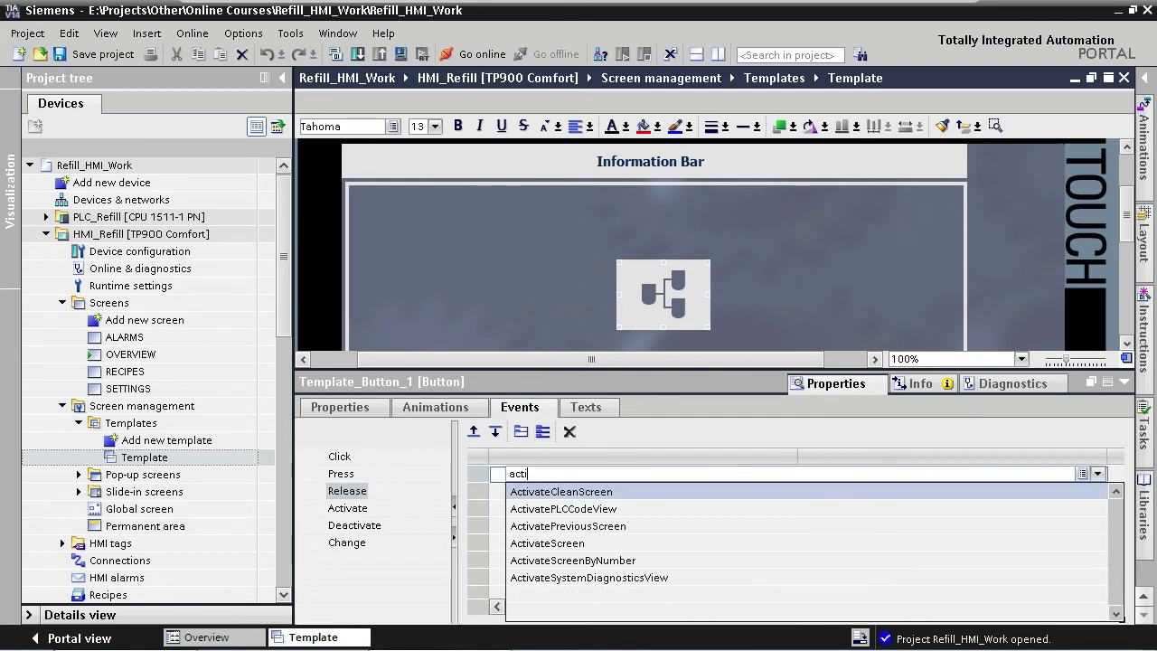
{"action": "type", "text": "vates"}
{"action": "key", "text": "Return"}
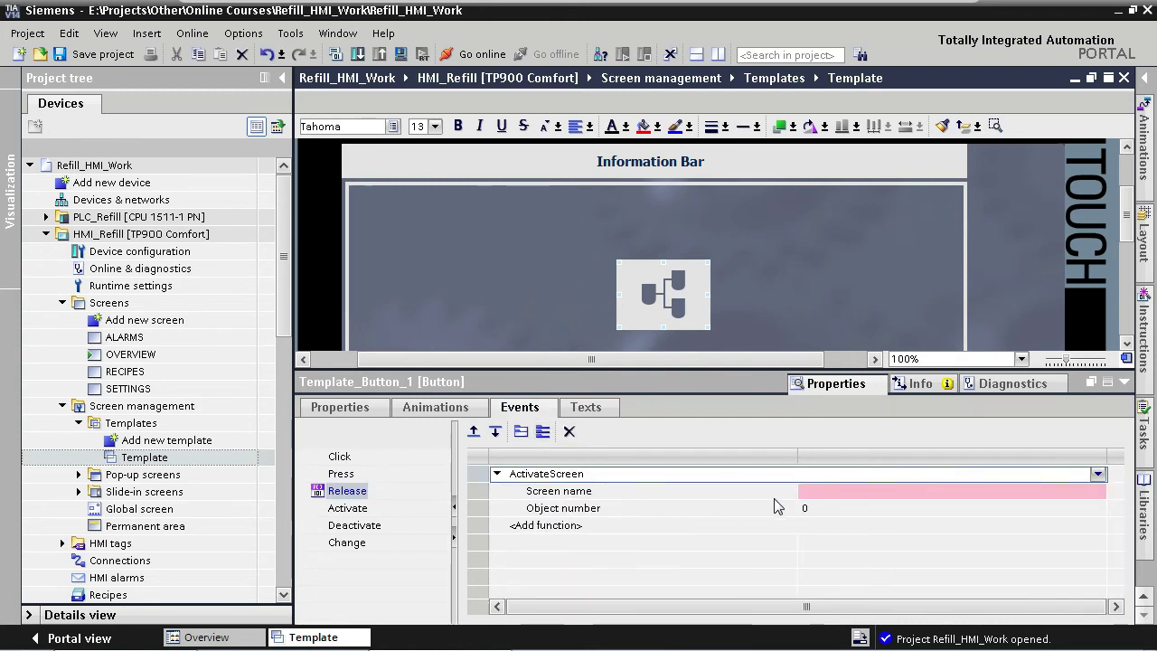
{"action": "left_click", "coordinate": [809, 492]}
{"action": "type", "text": "ove"}
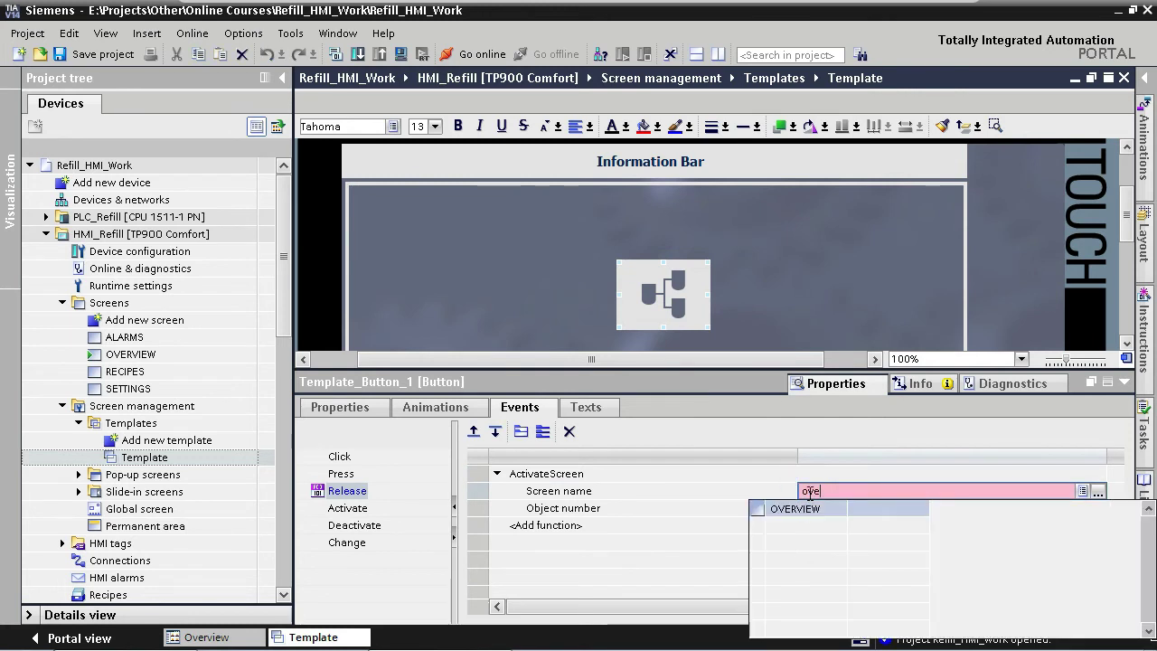
{"action": "key", "text": "Return"}
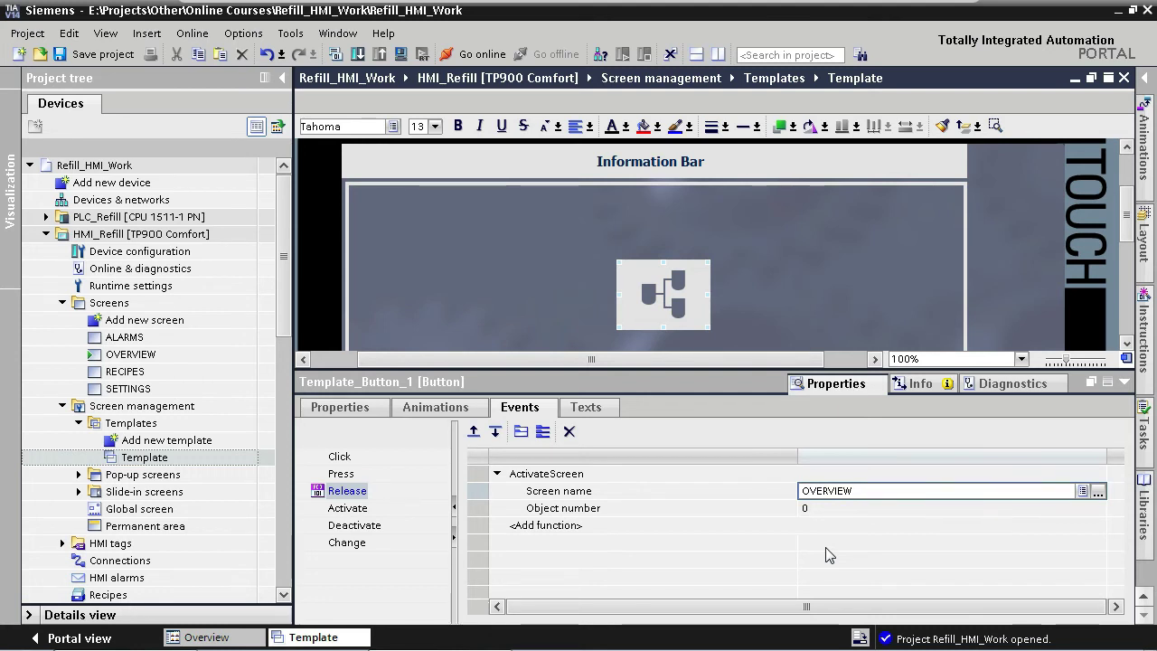
- Move the overview button into the corner beside the Information Bar and create three copies of it over the main area
{"action": "left_click", "coordinate": [1123, 381]}
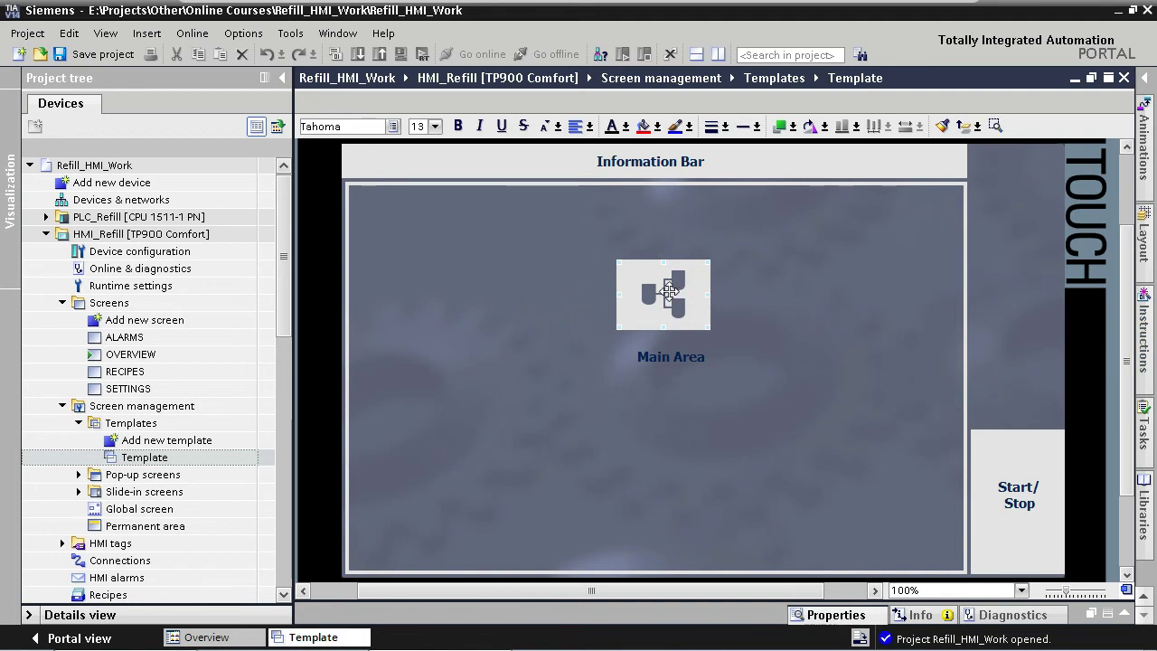
{"action": "left_click_drag", "start_coordinate": [702, 293], "coordinate": [1024, 179]}
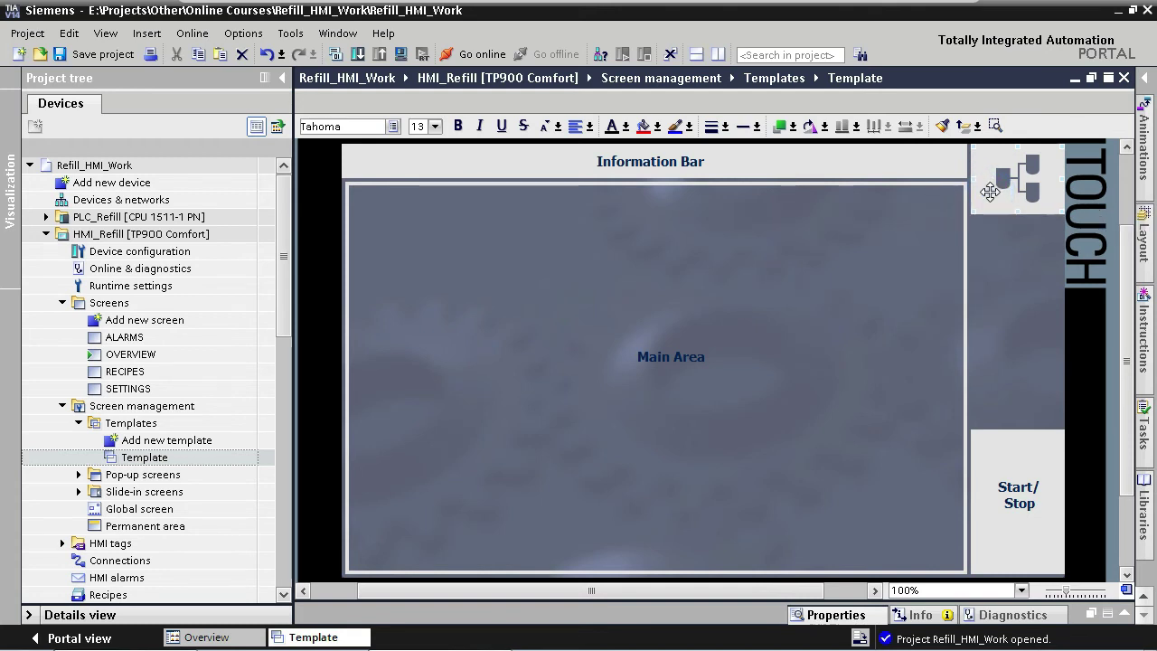
{"action": "left_click_drag", "start_coordinate": [990, 192], "coordinate": [894, 251]}
{"action": "key", "text": "ctrl+v"}
{"action": "key", "text": "ctrl+v"}
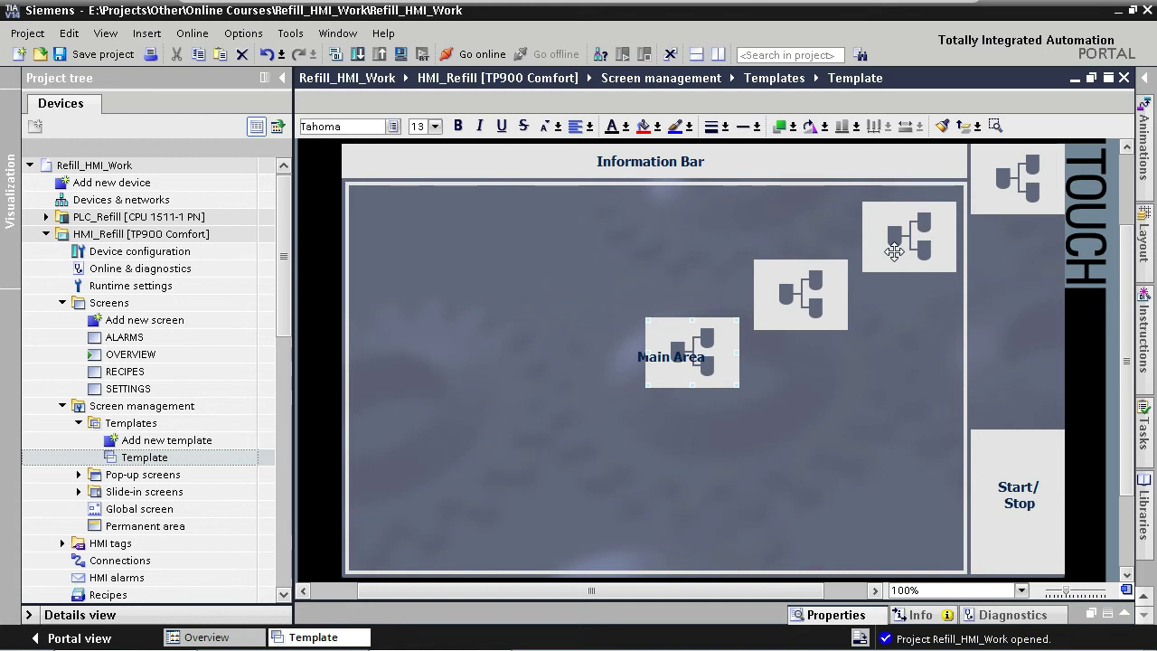
- Stack the three button copies directly beneath the original, filling the column down to the Start/Stop area
{"action": "left_click_drag", "start_coordinate": [894, 252], "coordinate": [1004, 261]}
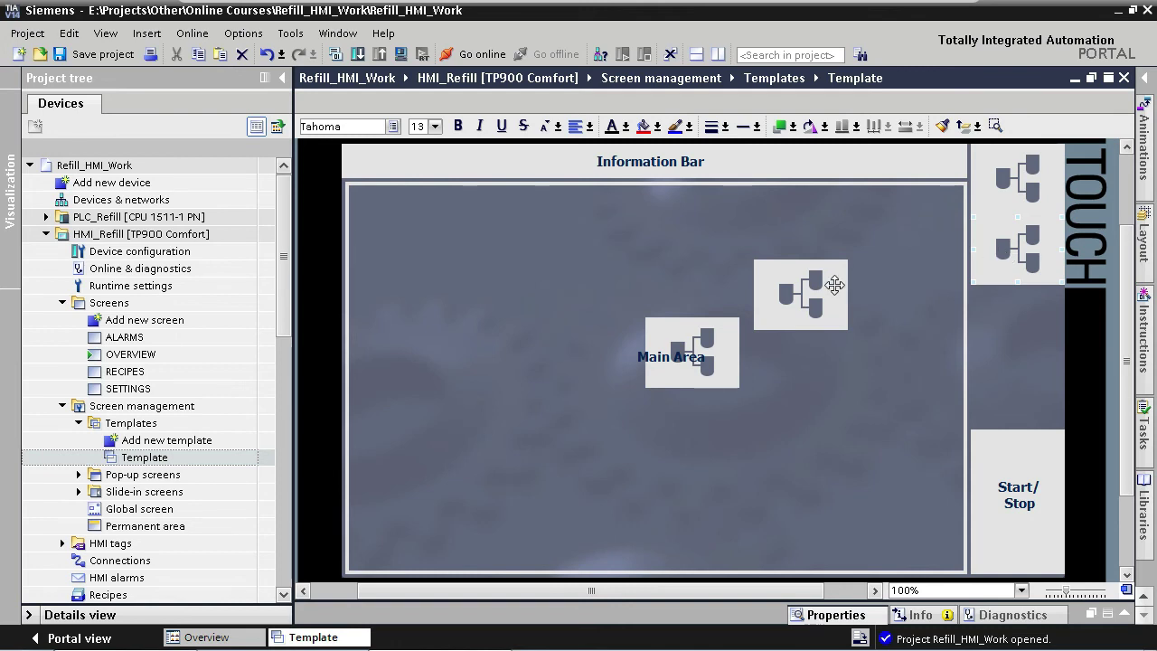
{"action": "left_click_drag", "start_coordinate": [826, 279], "coordinate": [1043, 313]}
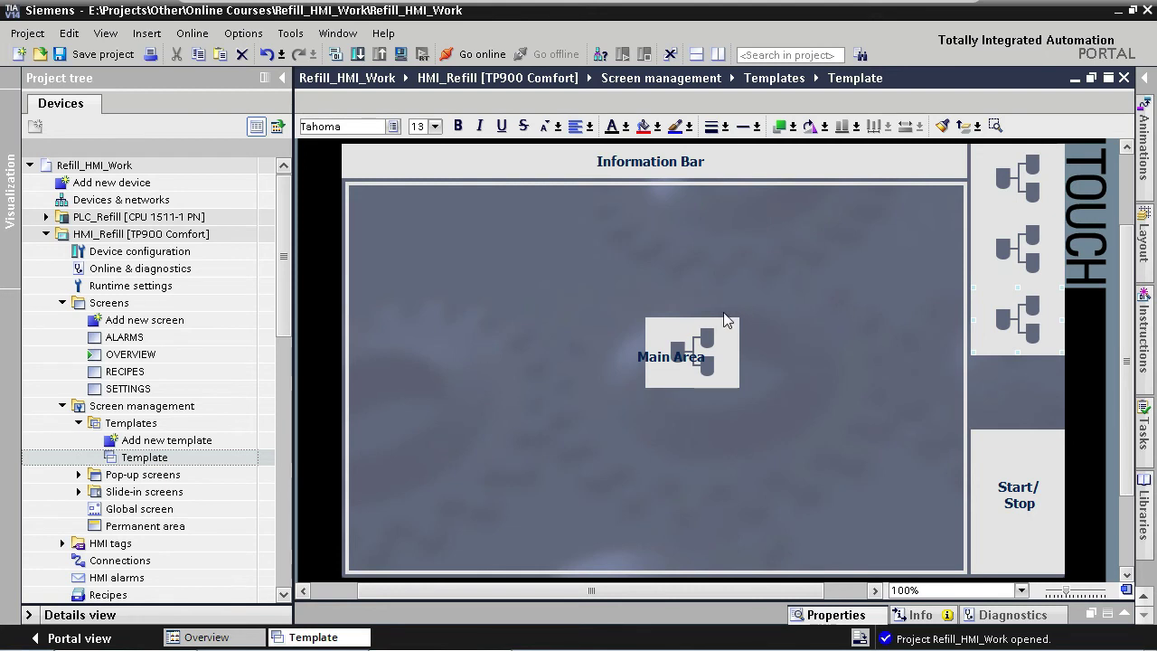
{"action": "left_click_drag", "start_coordinate": [726, 322], "coordinate": [1050, 363]}
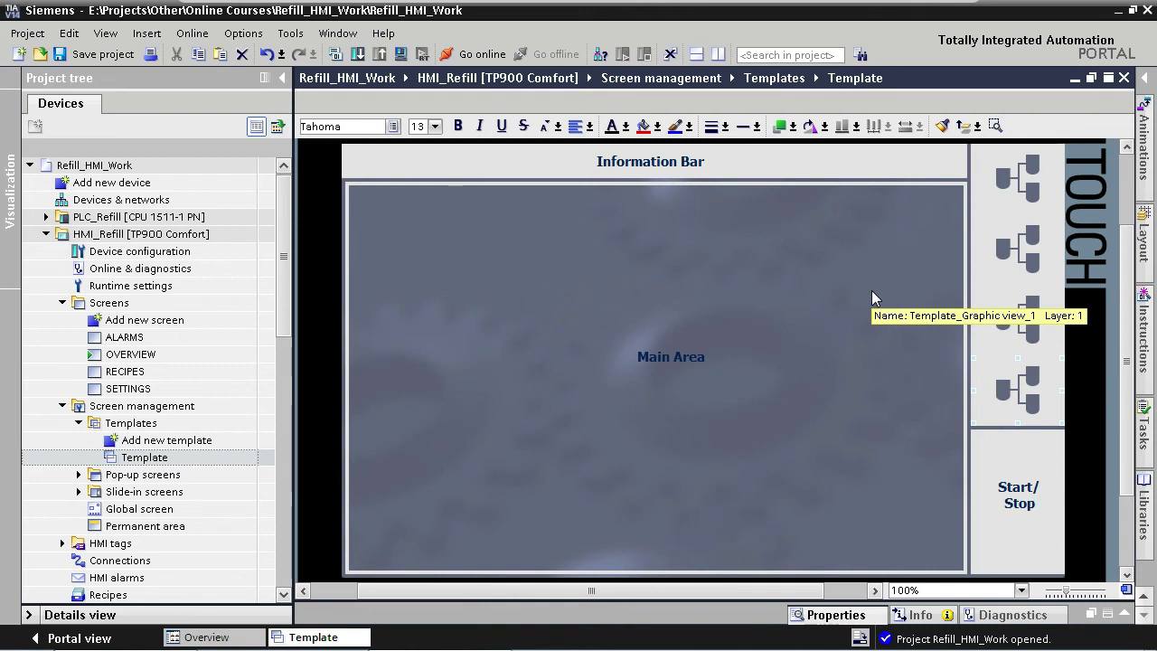
- Assign the graphic list GraphList_Btn_Template_Alarms to the second navigation button in the column
{"action": "double_click", "coordinate": [1000, 259]}
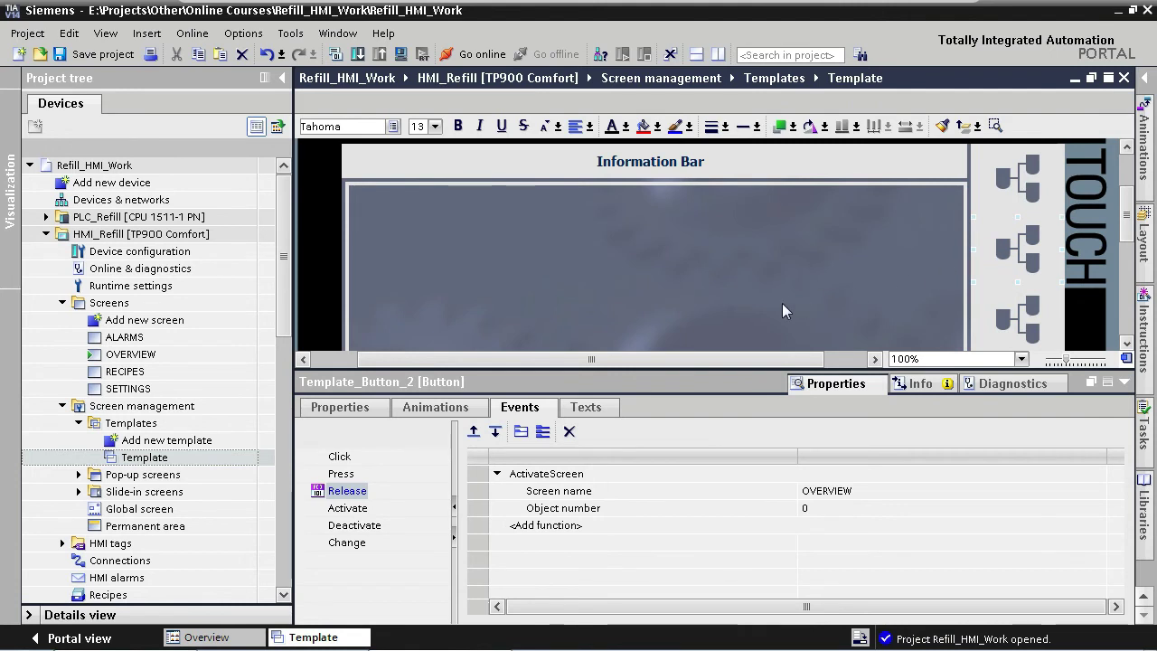
{"action": "left_click", "coordinate": [366, 408]}
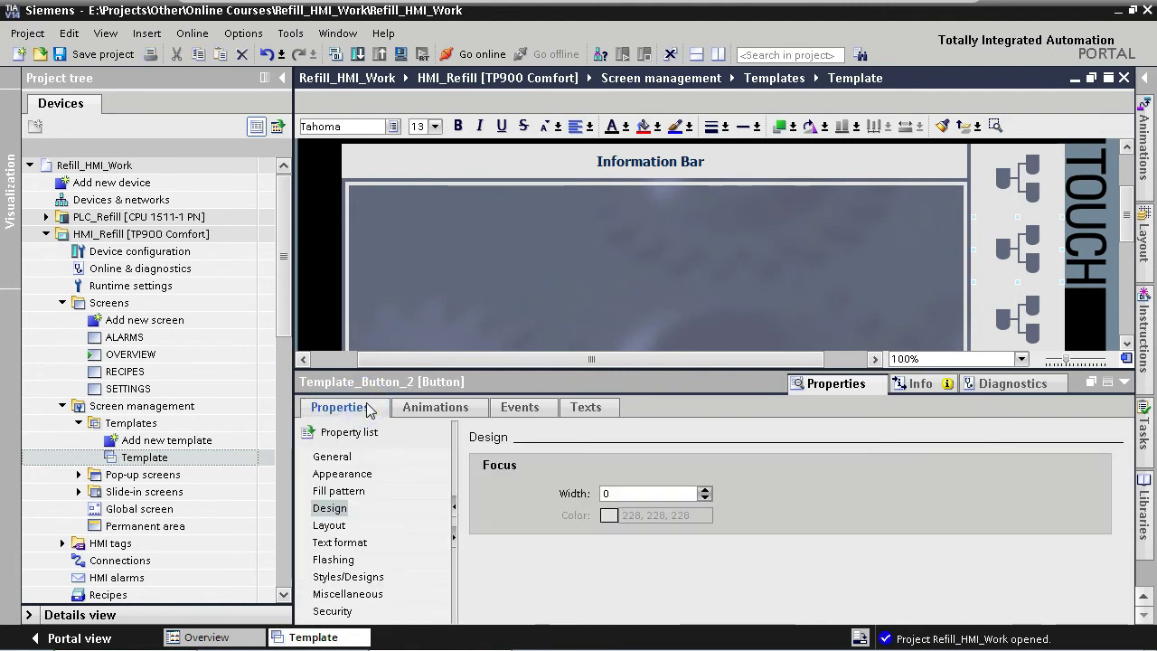
{"action": "left_click", "coordinate": [339, 459]}
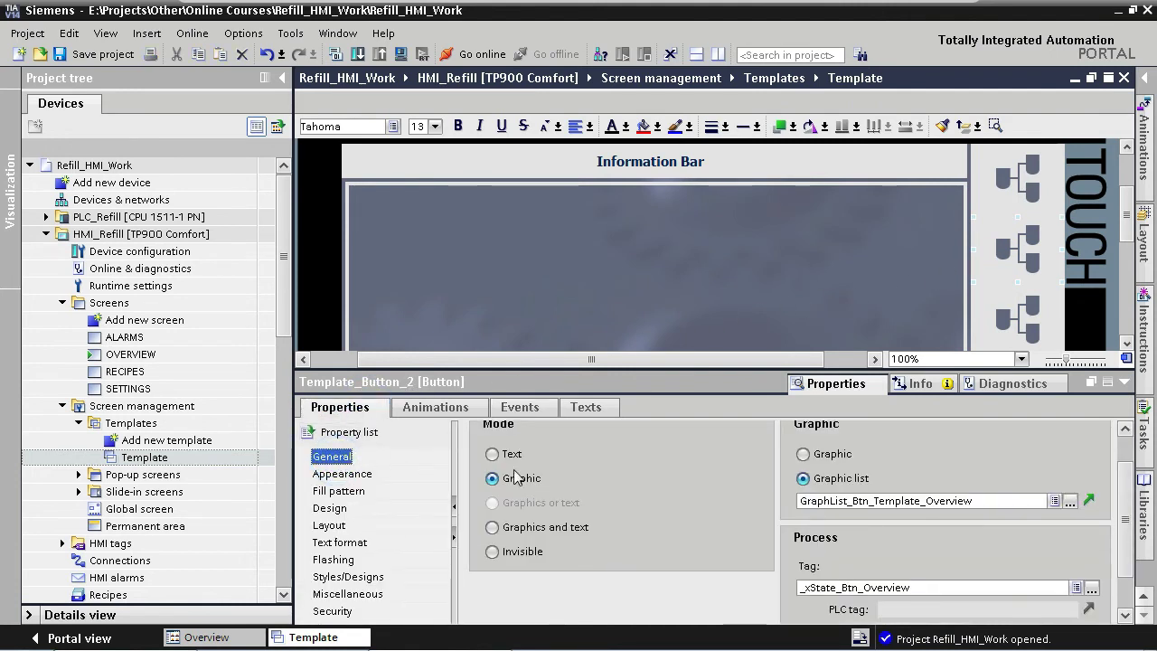
{"action": "left_click", "coordinate": [920, 501]}
{"action": "left_click_drag", "start_coordinate": [924, 500], "coordinate": [1041, 496]}
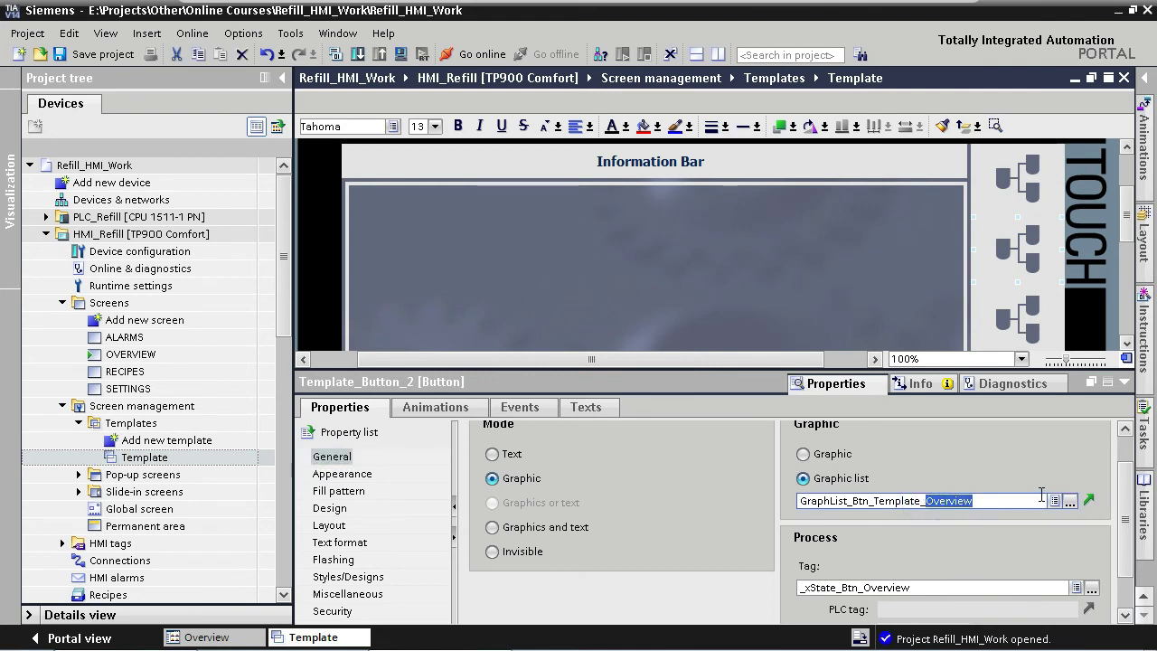
{"action": "type", "text": "al"}
{"action": "key", "text": "Return"}
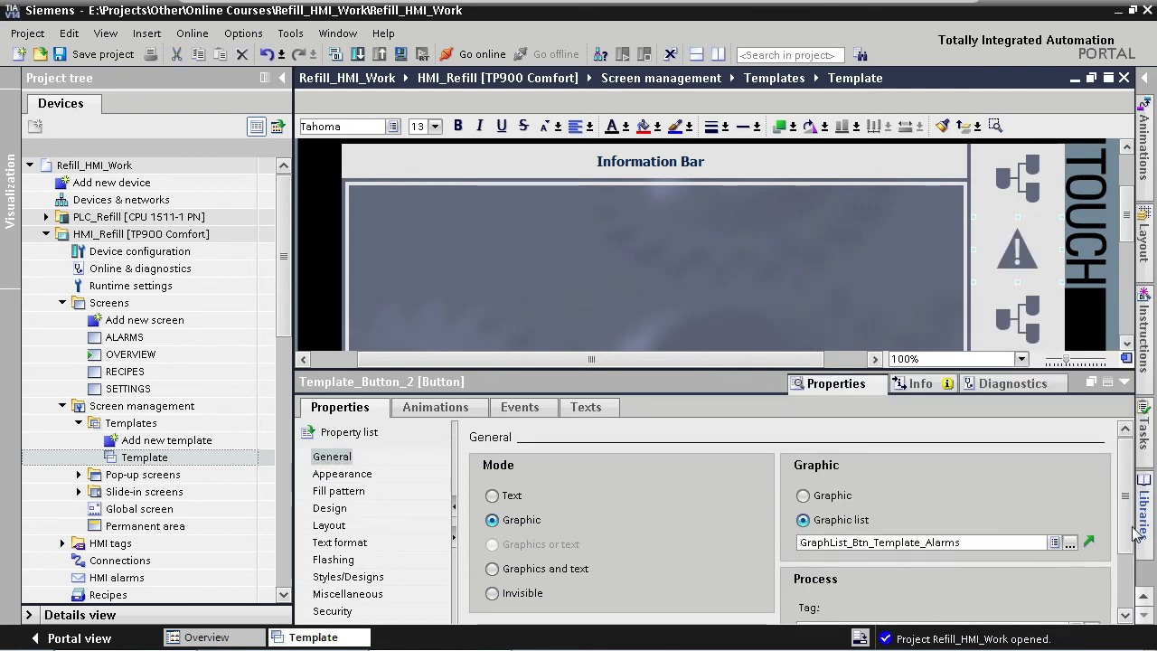
- Set the process tag of the second navigation button to _xState_Btn_Alarm
{"action": "left_click", "coordinate": [869, 599]}
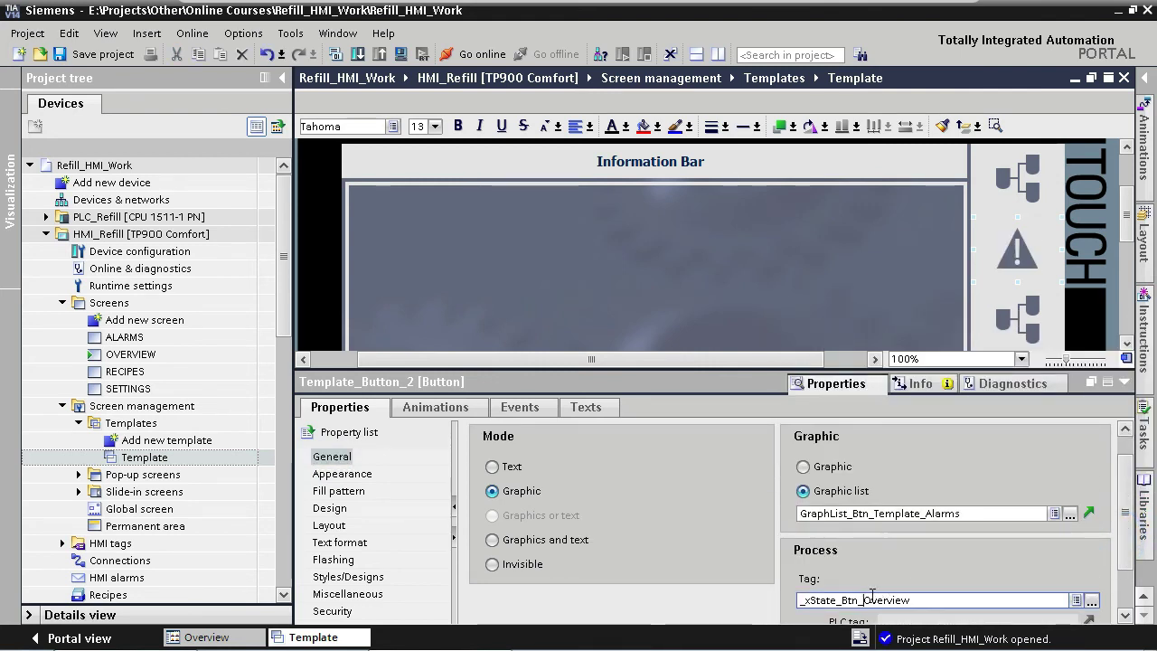
{"action": "left_click_drag", "start_coordinate": [866, 599], "coordinate": [936, 597]}
{"action": "type", "text": "al"}
{"action": "key", "text": "Return"}
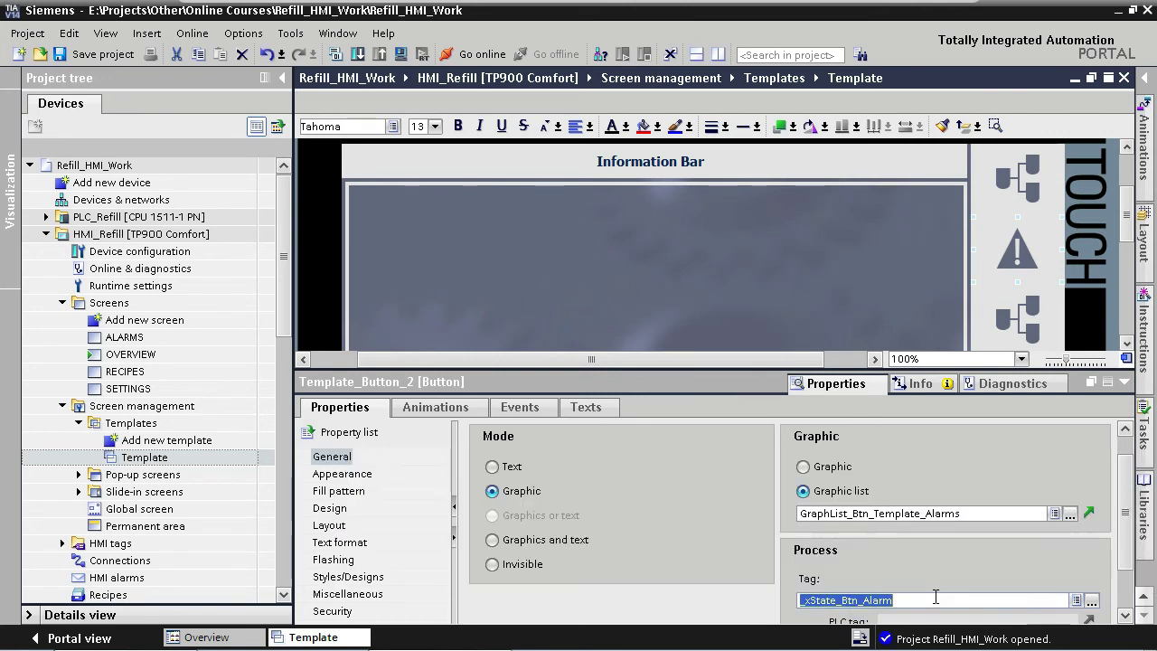
- Make the alarm button's Release event activate the ALARMS screen
{"action": "left_click", "coordinate": [521, 408]}
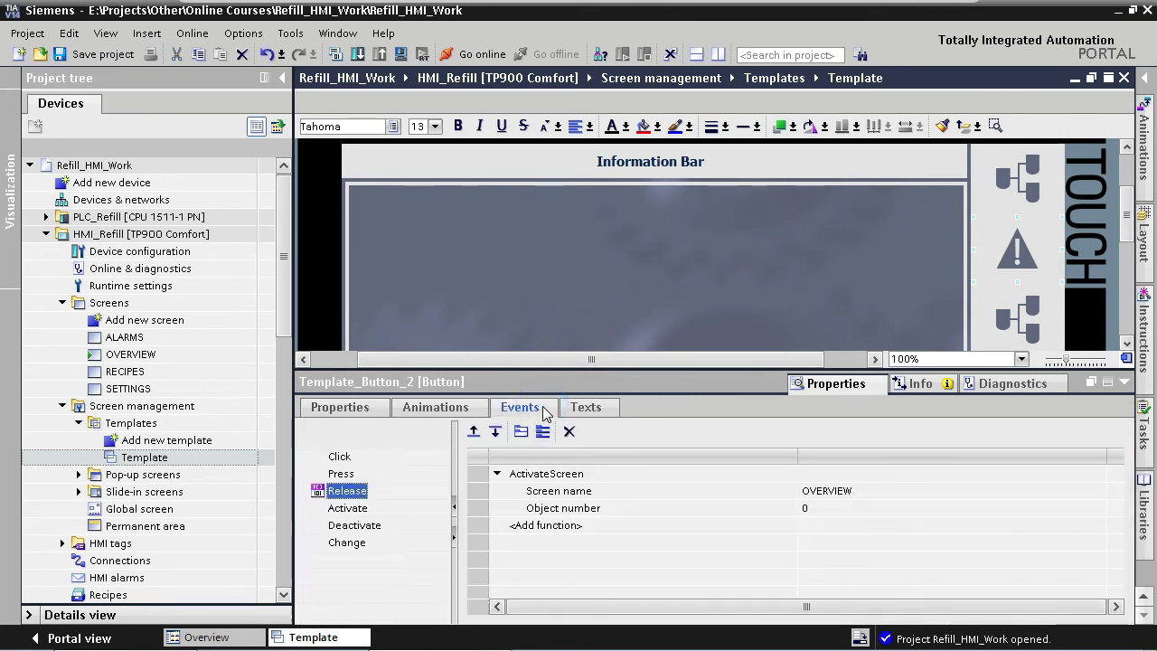
{"action": "left_click", "coordinate": [871, 494]}
{"action": "type", "text": "al"}
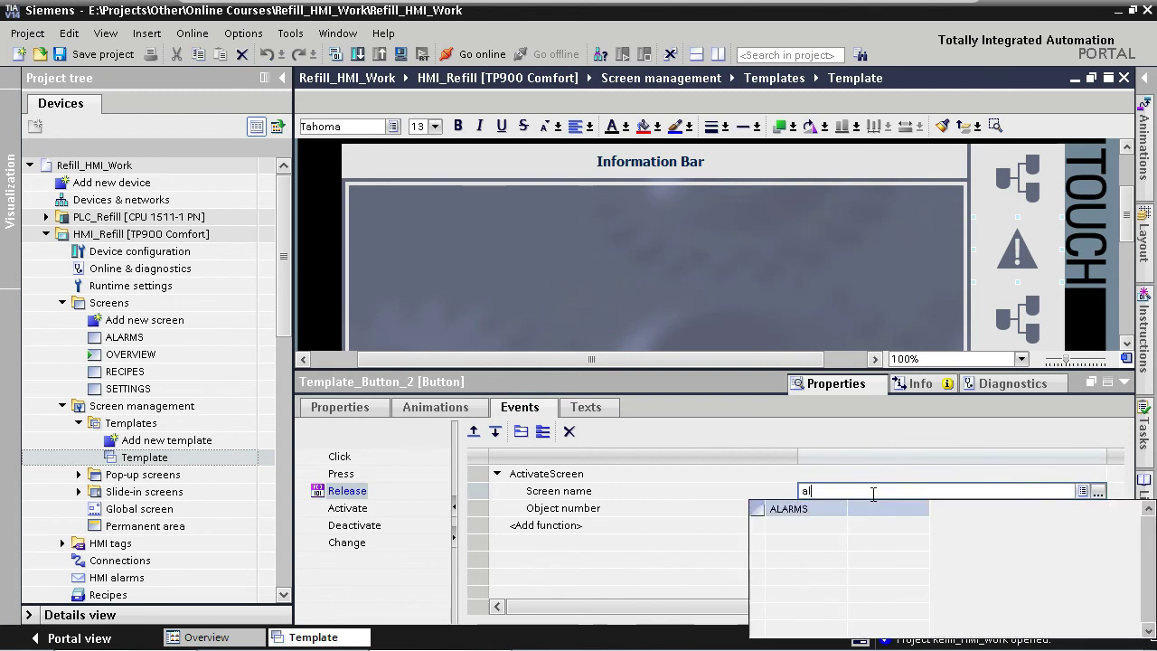
{"action": "key", "text": "Return"}
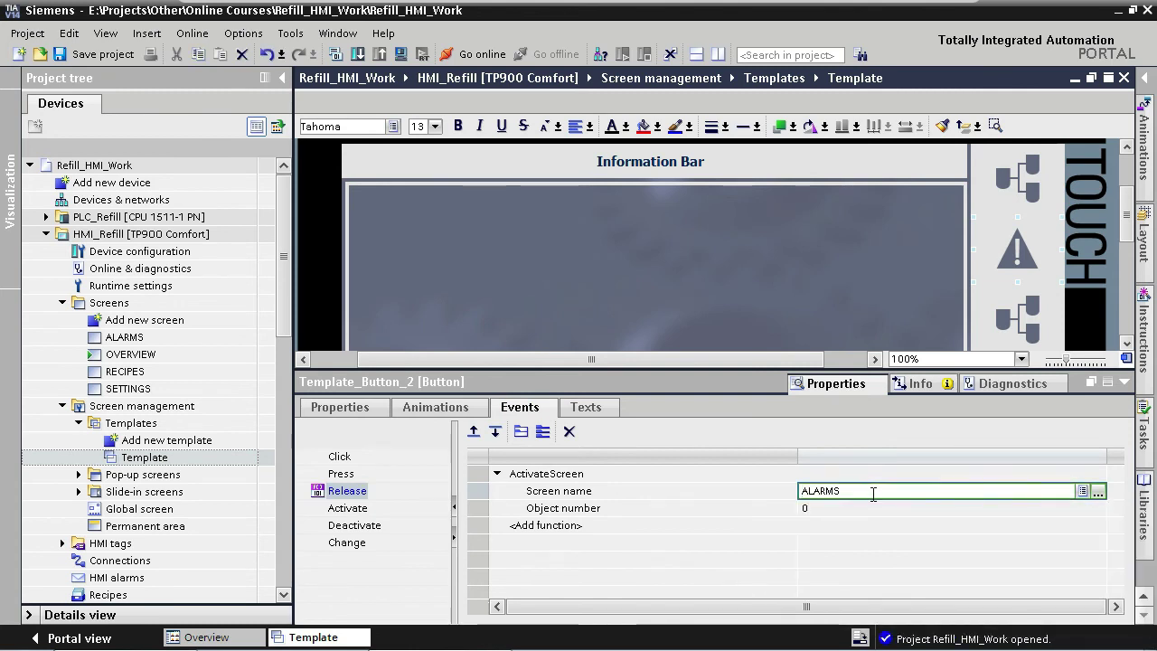
- Assign the graphic list GraphList_Btn_Template_Recipes to the third navigation button in the column
{"action": "left_click", "coordinate": [999, 309]}
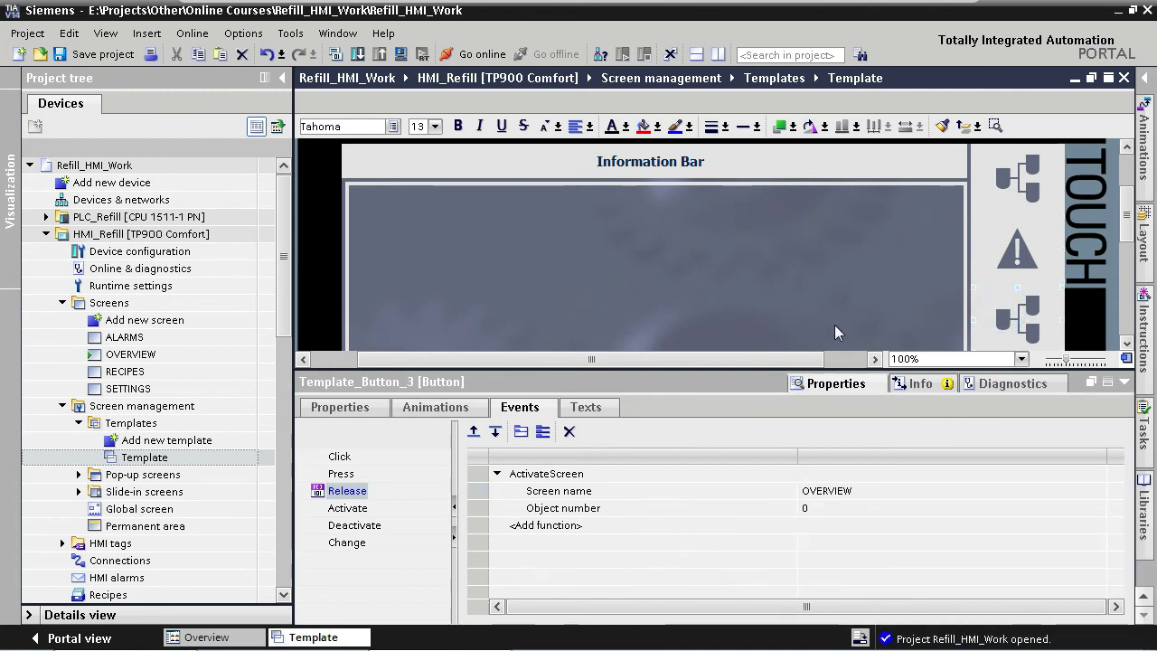
{"action": "left_click", "coordinate": [342, 407]}
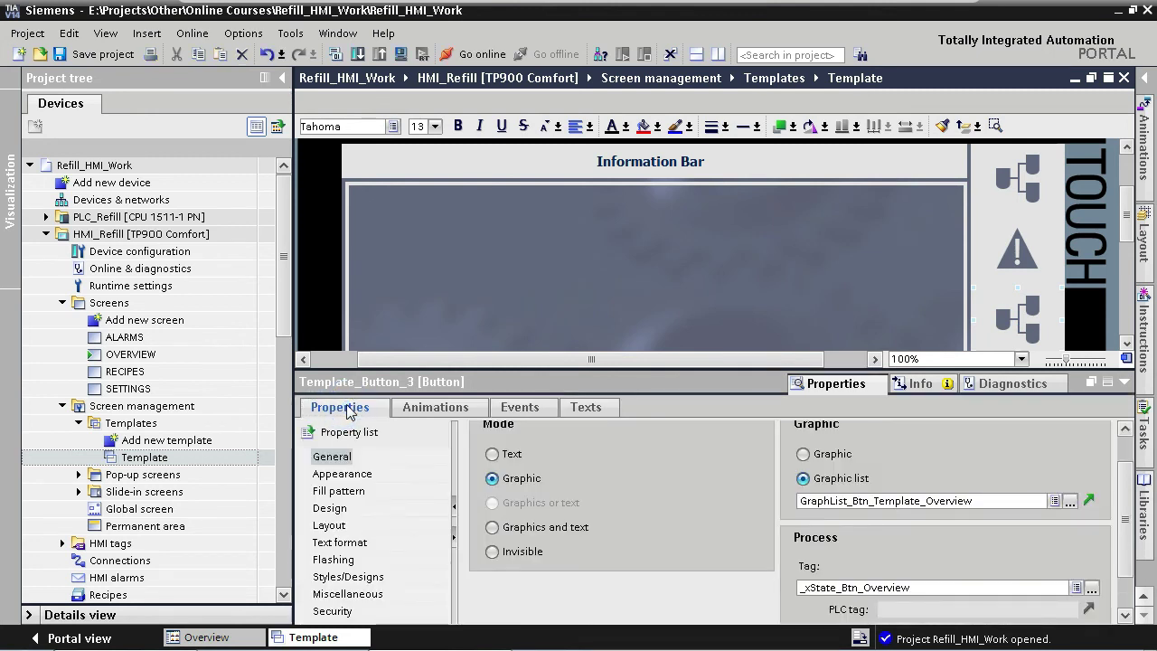
{"action": "left_click_drag", "start_coordinate": [926, 499], "coordinate": [972, 499]}
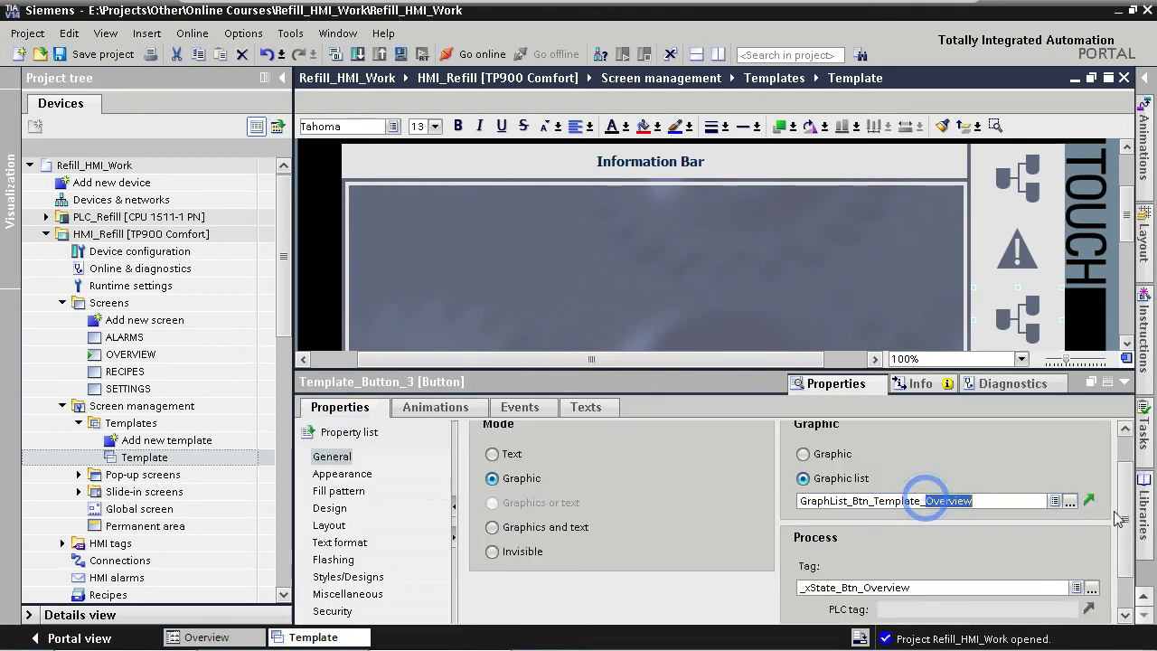
{"action": "type", "text": "Recipes"}
{"action": "key", "text": "Return"}
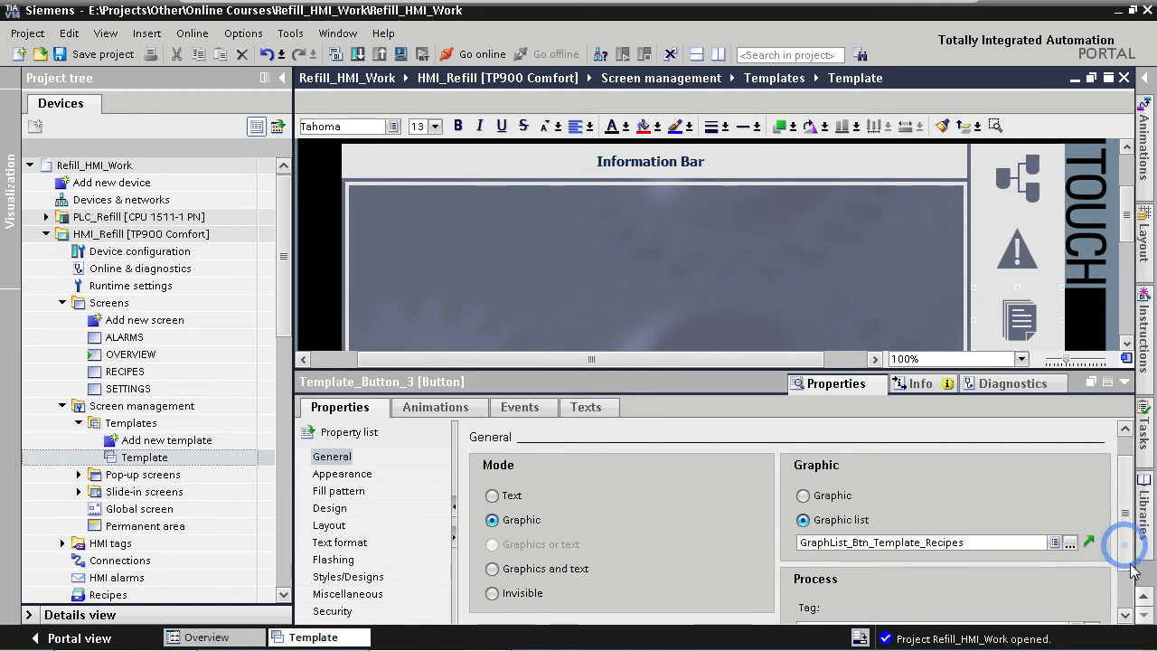
- Set the process tag of the third navigation button to _xState_Btn_Recipe
{"action": "scroll", "coordinate": [1129, 542], "scroll_direction": "down", "scroll_amount": 1}
{"action": "left_click_drag", "start_coordinate": [864, 599], "coordinate": [967, 604]}
{"action": "type", "text": "Recipe"}
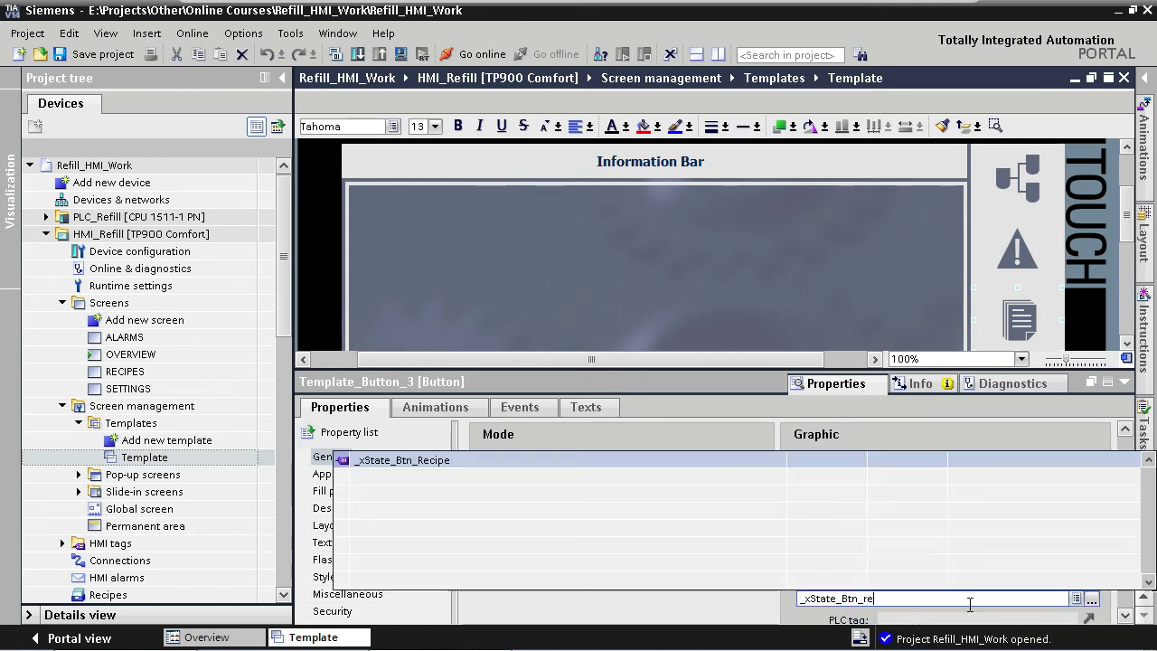
{"action": "key", "text": "Return"}
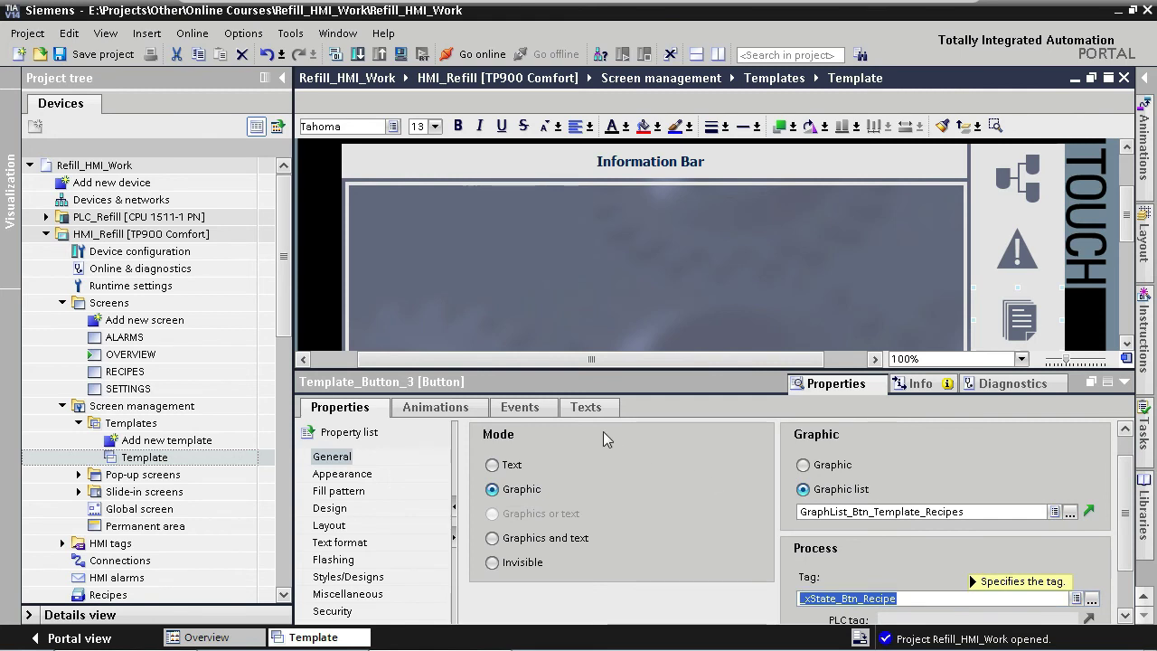
- Make the recipe button's Release event activate the RECIPES screen
{"action": "left_click", "coordinate": [522, 408]}
{"action": "left_click", "coordinate": [851, 491]}
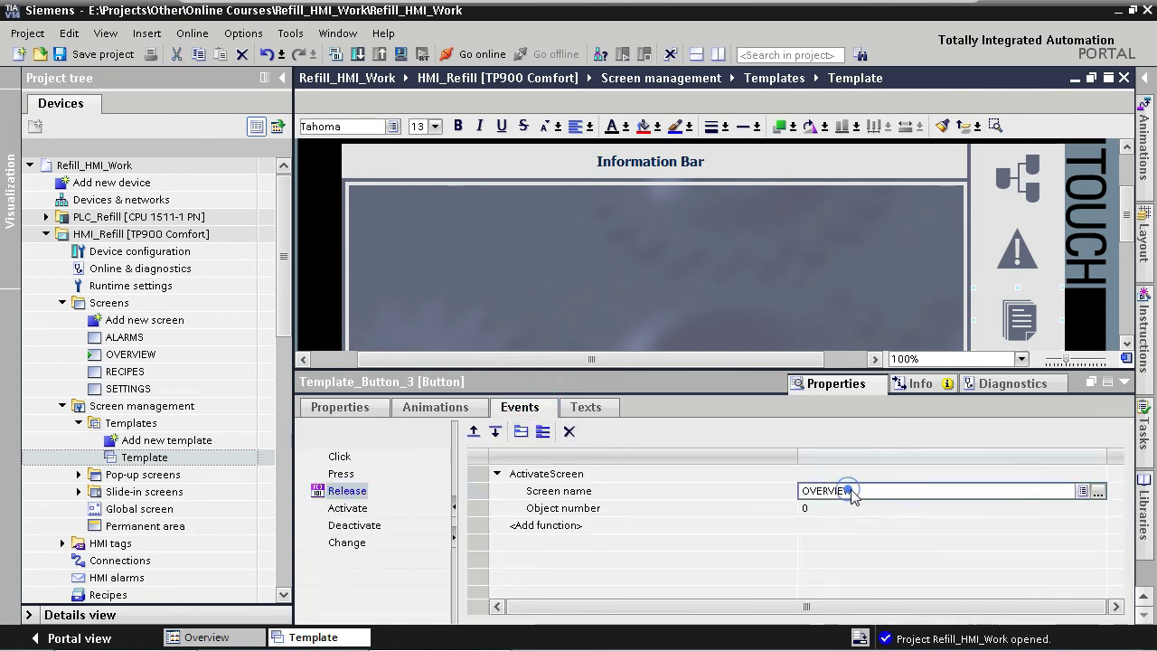
{"action": "type", "text": "r"}
{"action": "key", "text": "Return"}
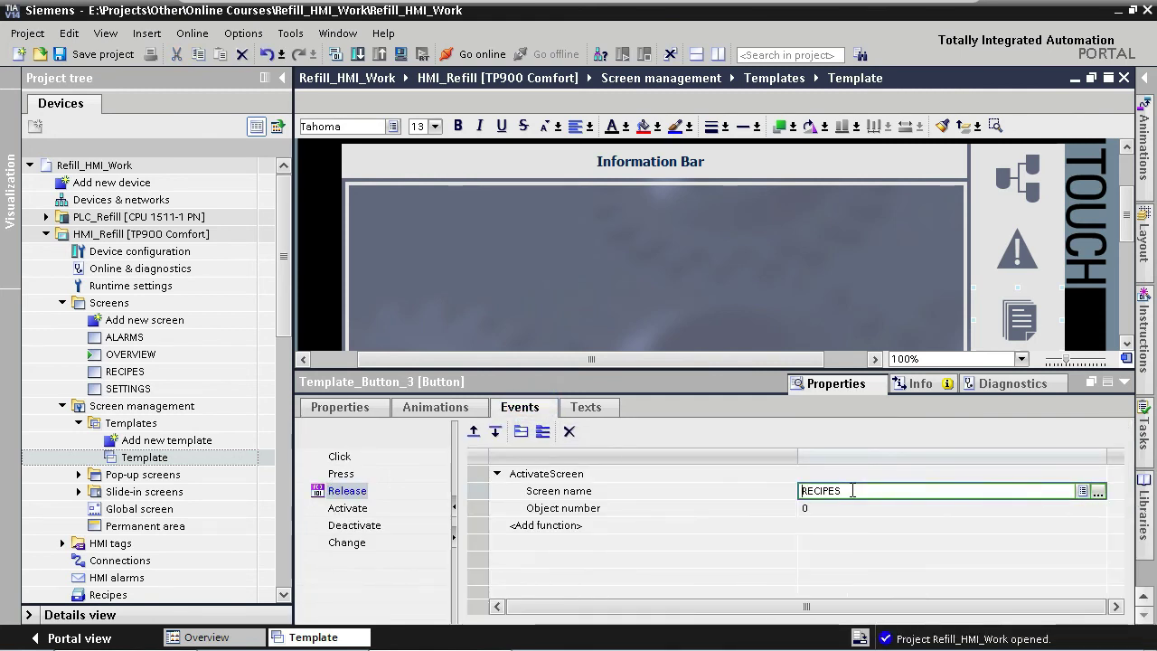
- Assign the graphic list GraphList_Btn_Template_Settings to the fourth navigation button, just above the Start/Stop area
{"action": "scroll", "coordinate": [1127, 239], "scroll_direction": "down", "scroll_amount": 1}
{"action": "scroll", "coordinate": [1127, 239], "scroll_direction": "down", "scroll_amount": 2}
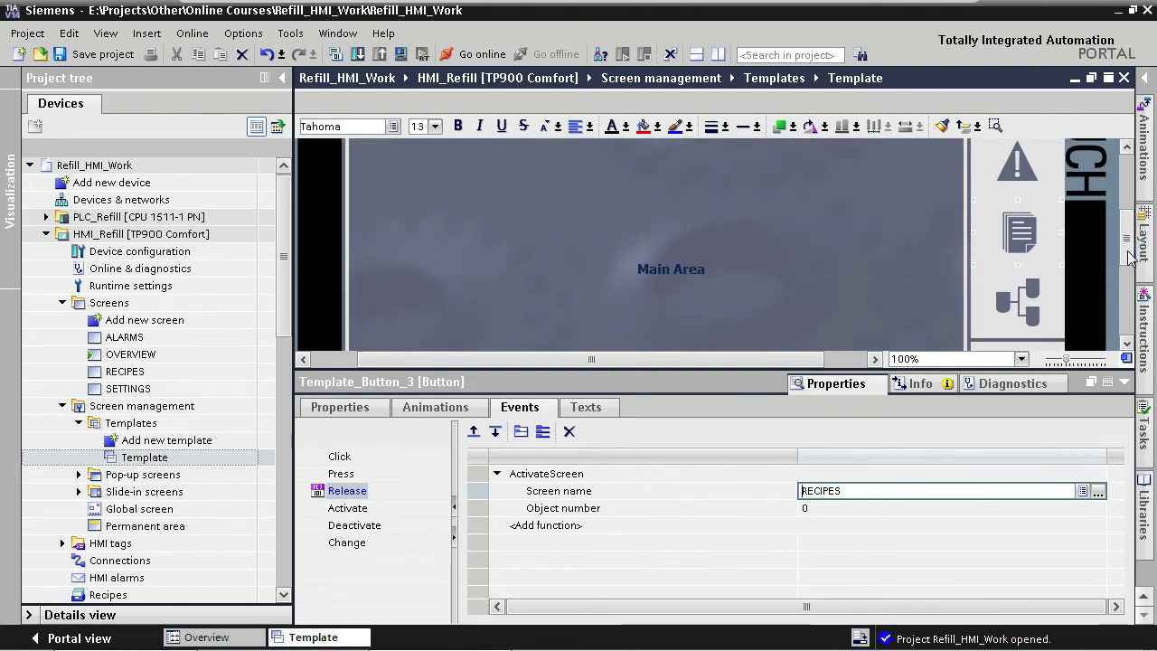
{"action": "left_click", "coordinate": [1000, 297]}
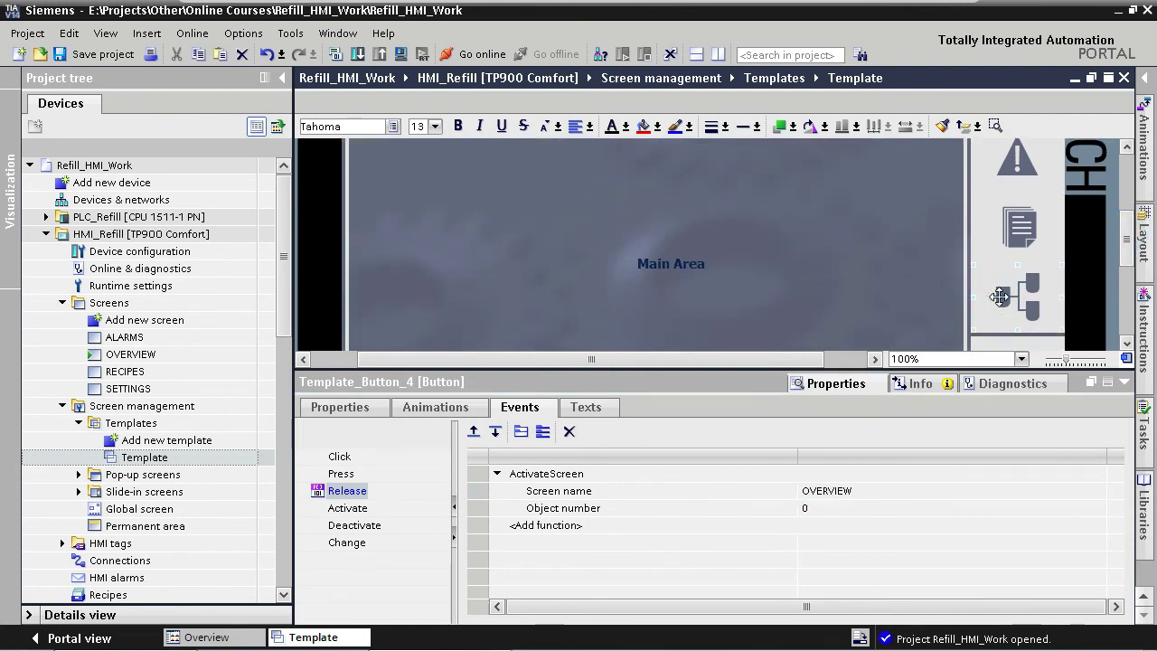
{"action": "left_click", "coordinate": [351, 409]}
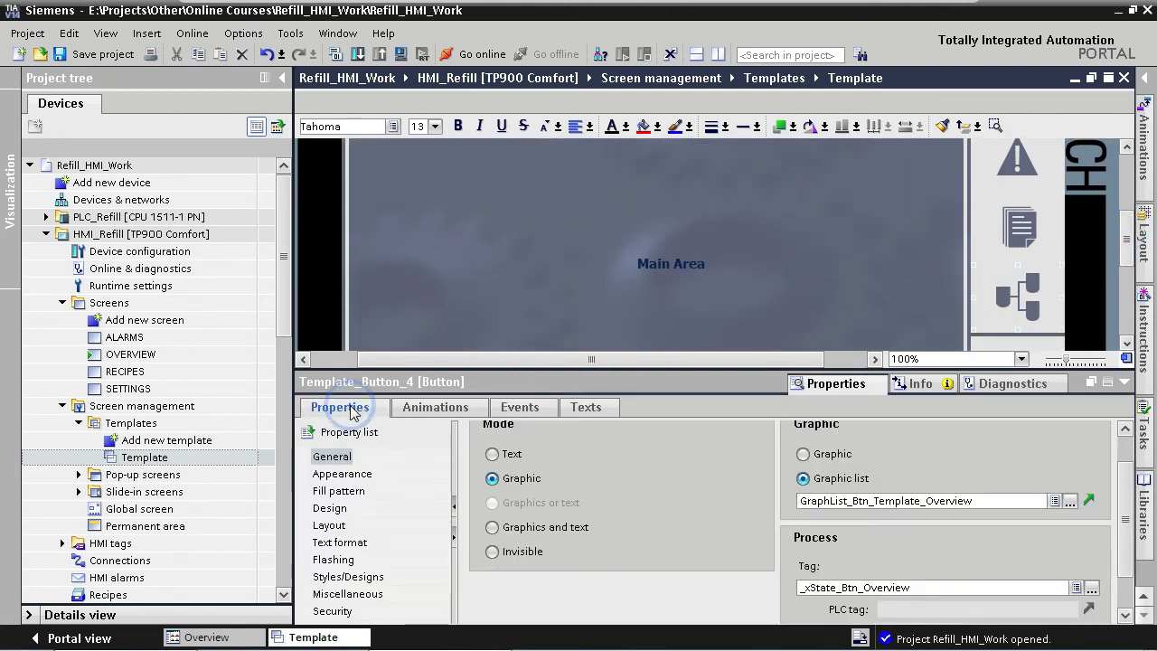
{"action": "left_click", "coordinate": [924, 500]}
{"action": "left_click_drag", "start_coordinate": [924, 500], "coordinate": [987, 499]}
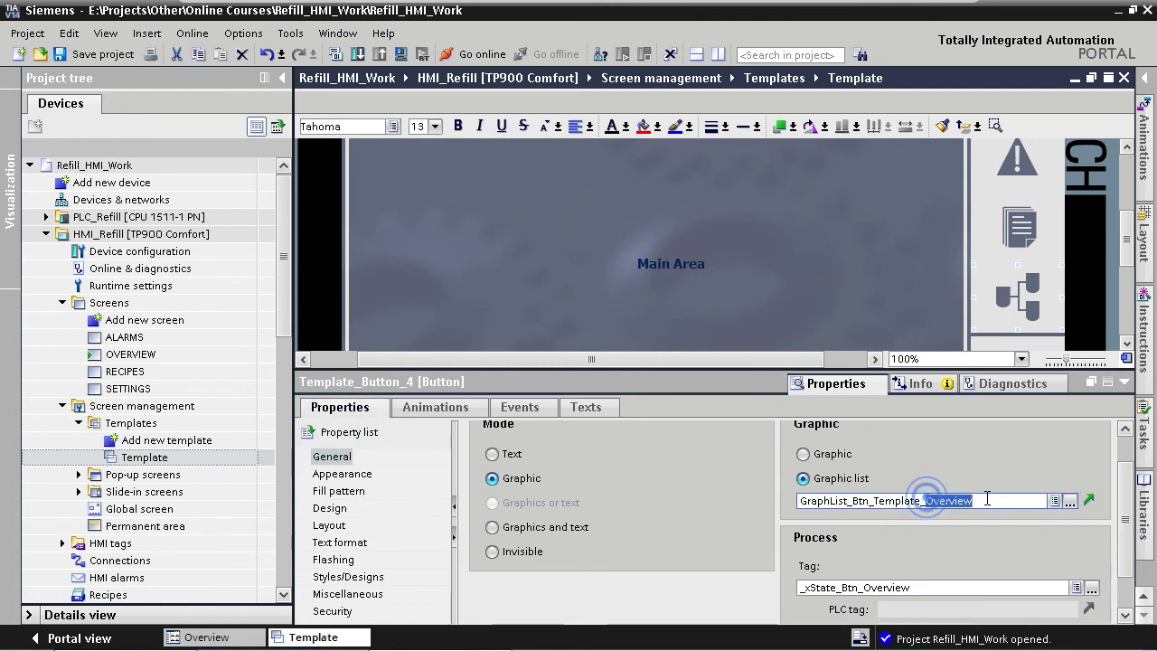
{"action": "type", "text": "se"}
{"action": "key", "text": "Return"}
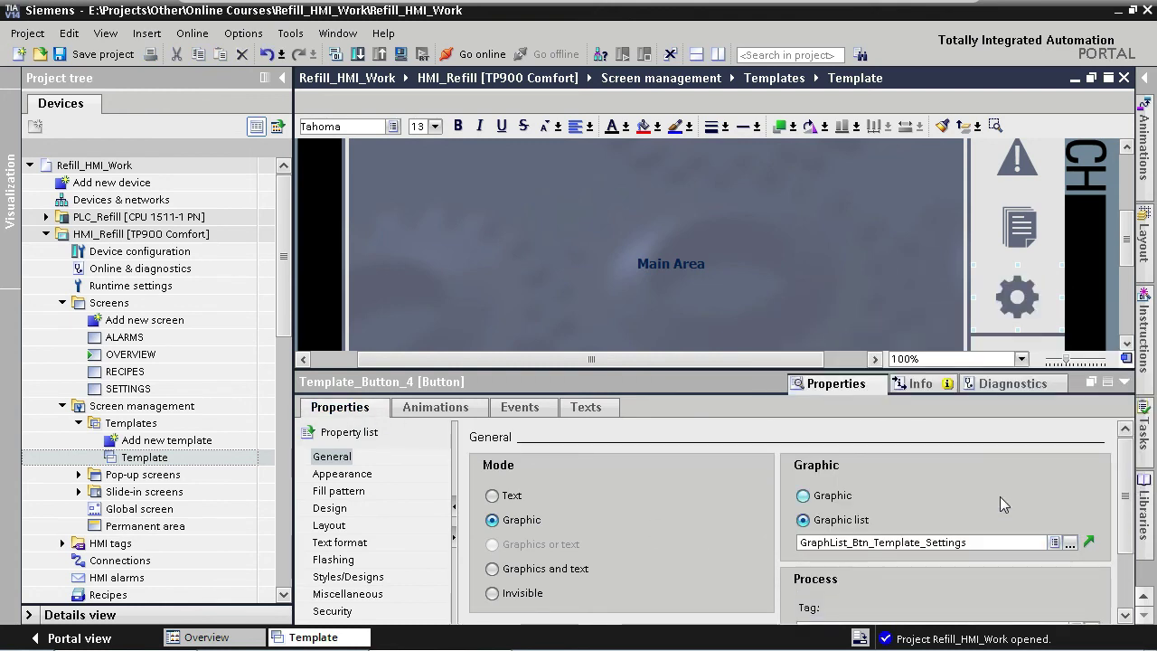
- Set the process tag of the fourth navigation button to _xState_Btn_Settings
{"action": "scroll", "coordinate": [1121, 515], "scroll_direction": "down", "scroll_amount": 1}
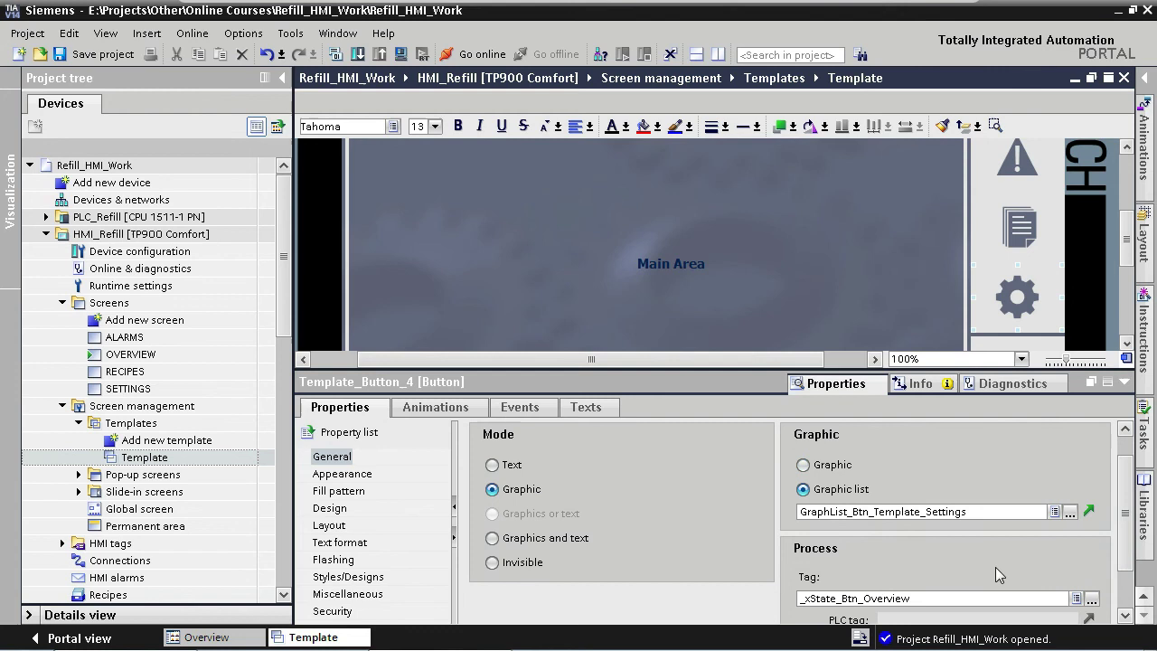
{"action": "left_click", "coordinate": [868, 597]}
{"action": "left_click_drag", "start_coordinate": [865, 598], "coordinate": [911, 599]}
{"action": "type", "text": "sd"}
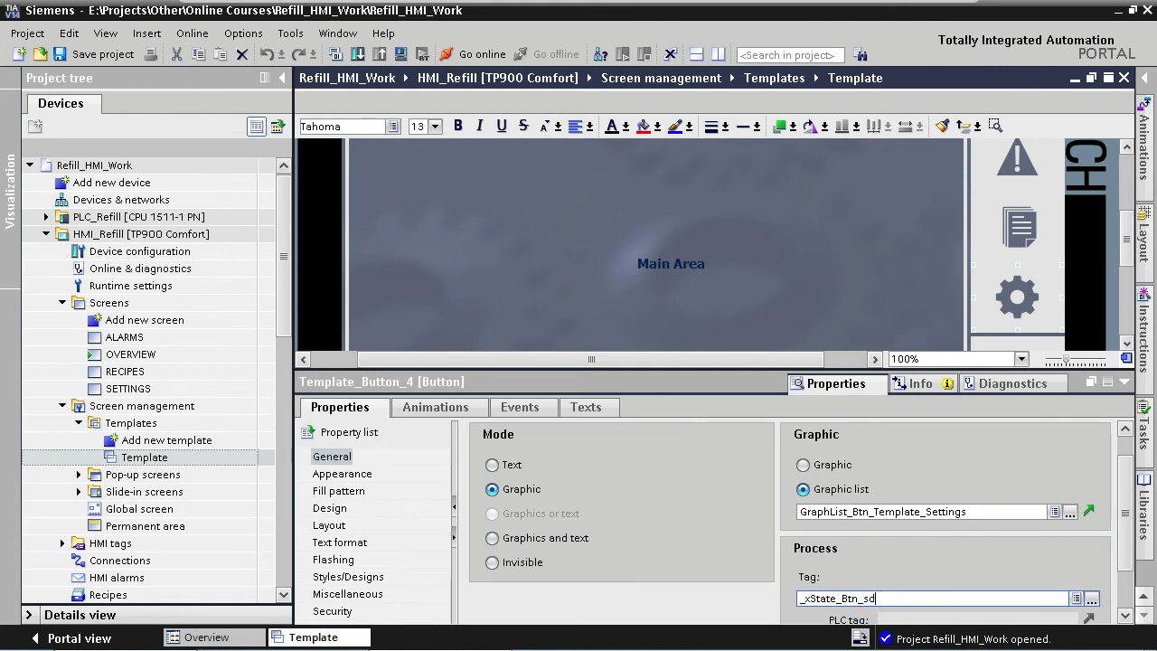
{"action": "key", "text": "Return"}
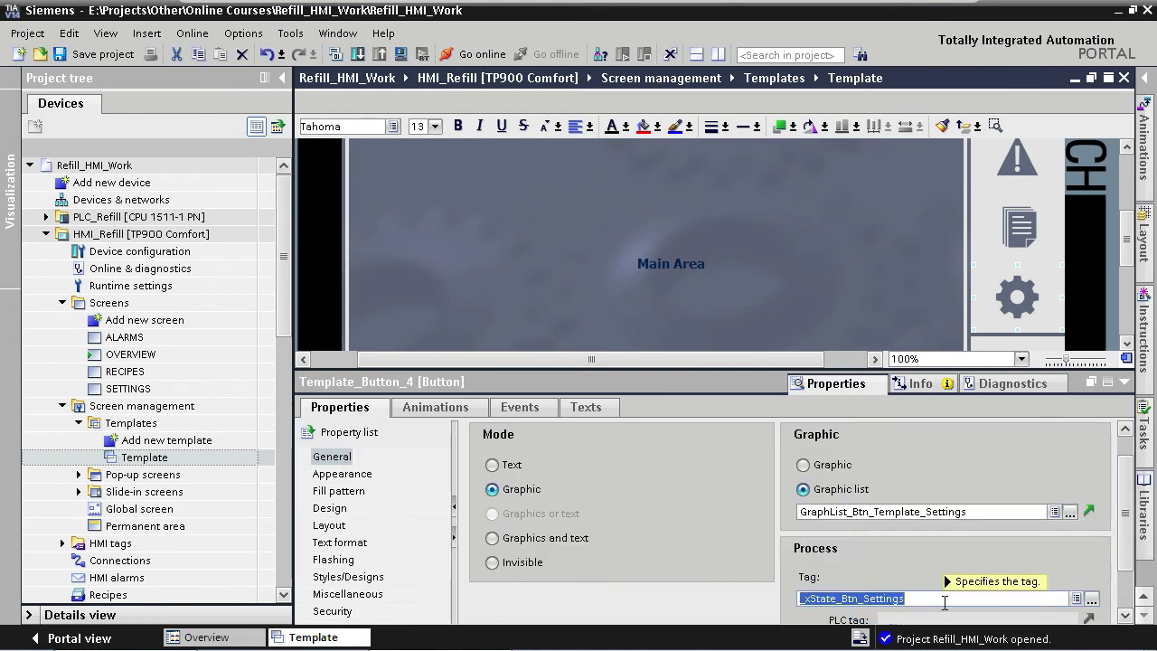
- Make the settings button's Release event activate the SETTINGS screen and collapse the button's property details
{"action": "left_click", "coordinate": [519, 406]}
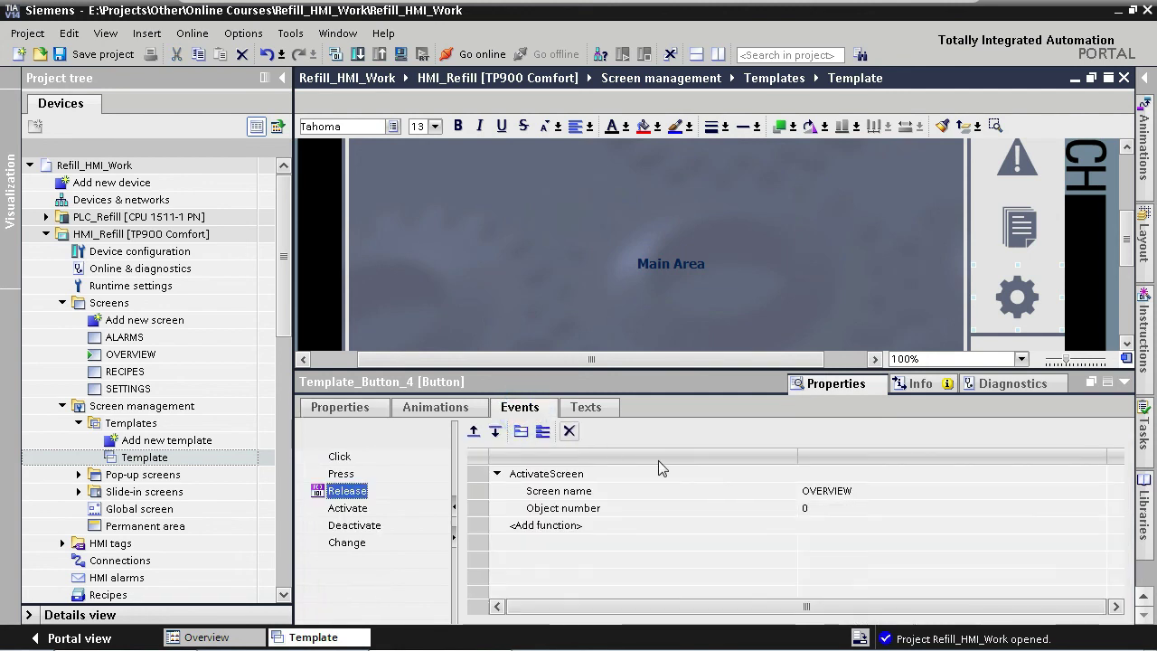
{"action": "left_click", "coordinate": [852, 491]}
{"action": "type", "text": "s"}
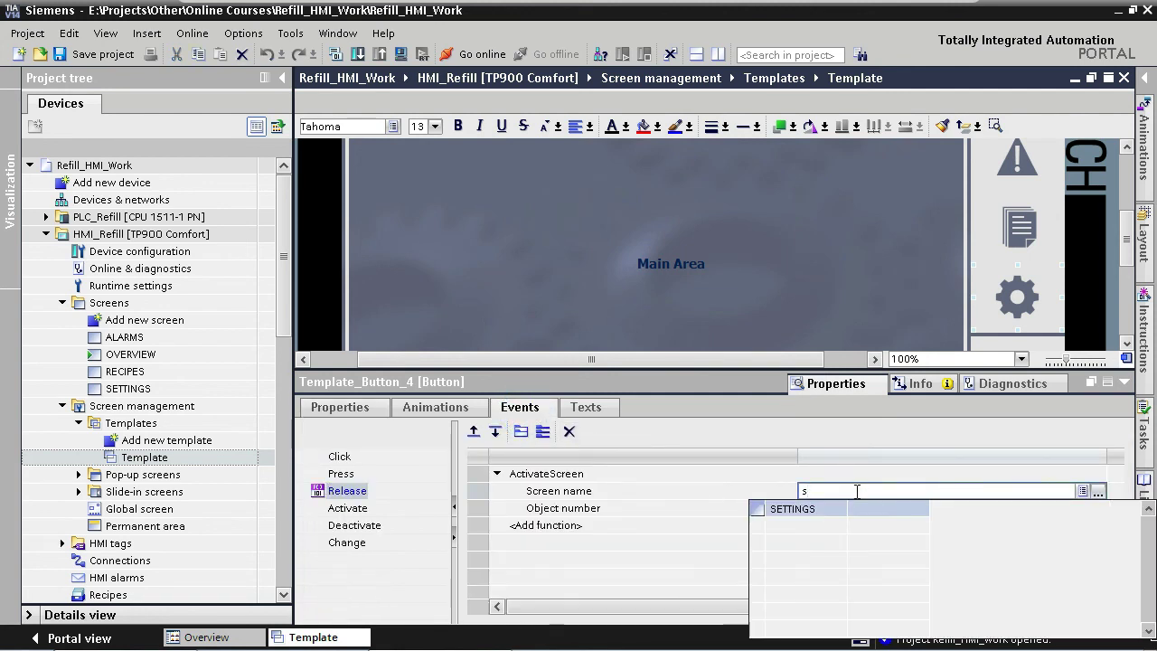
{"action": "key", "text": "Return"}
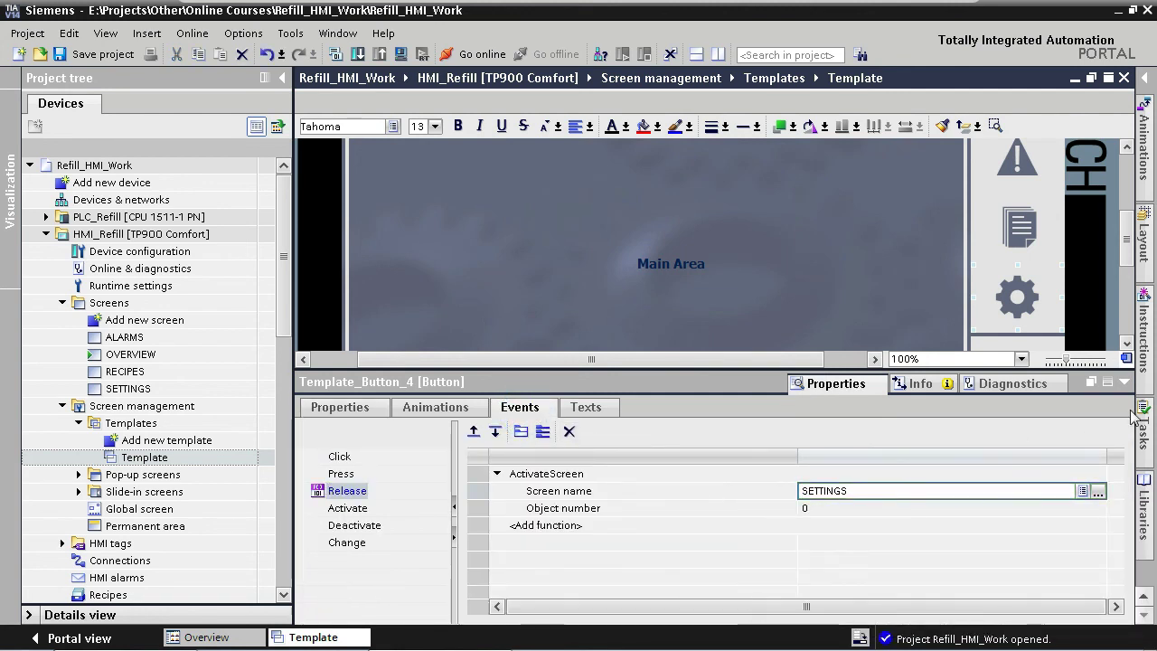
{"action": "left_click", "coordinate": [1123, 381]}
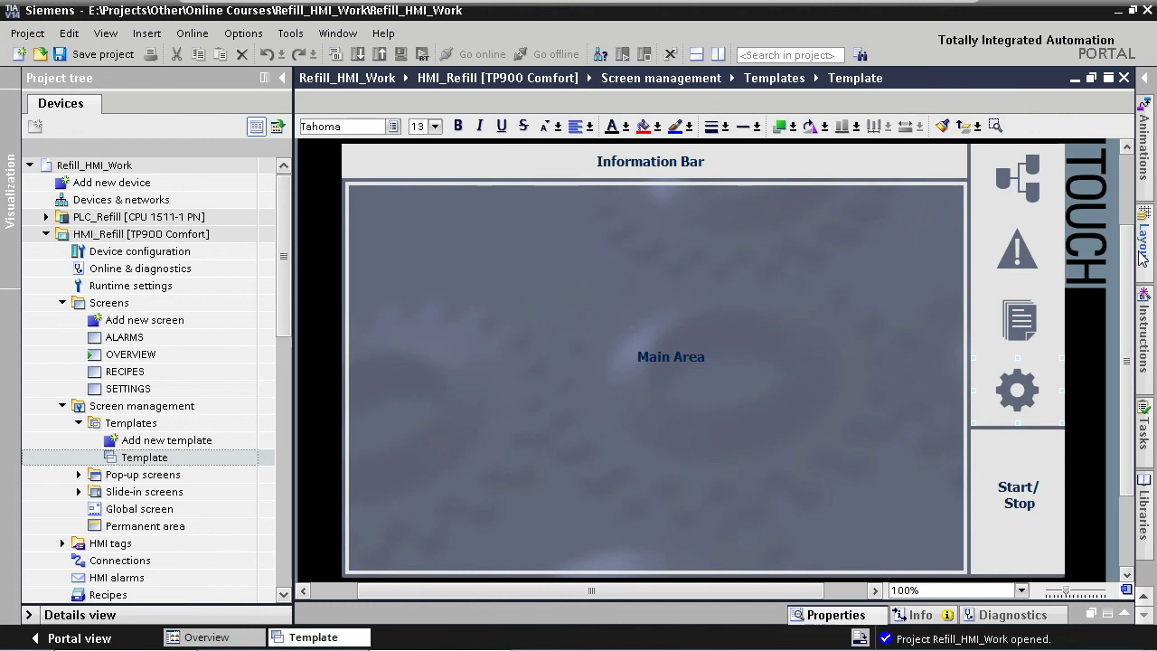
- Start the runtime simulation of HMI_Refill and test the alarms, recipes, settings and overview navigation buttons, ending on the overview screen
{"action": "left_click", "coordinate": [226, 237]}
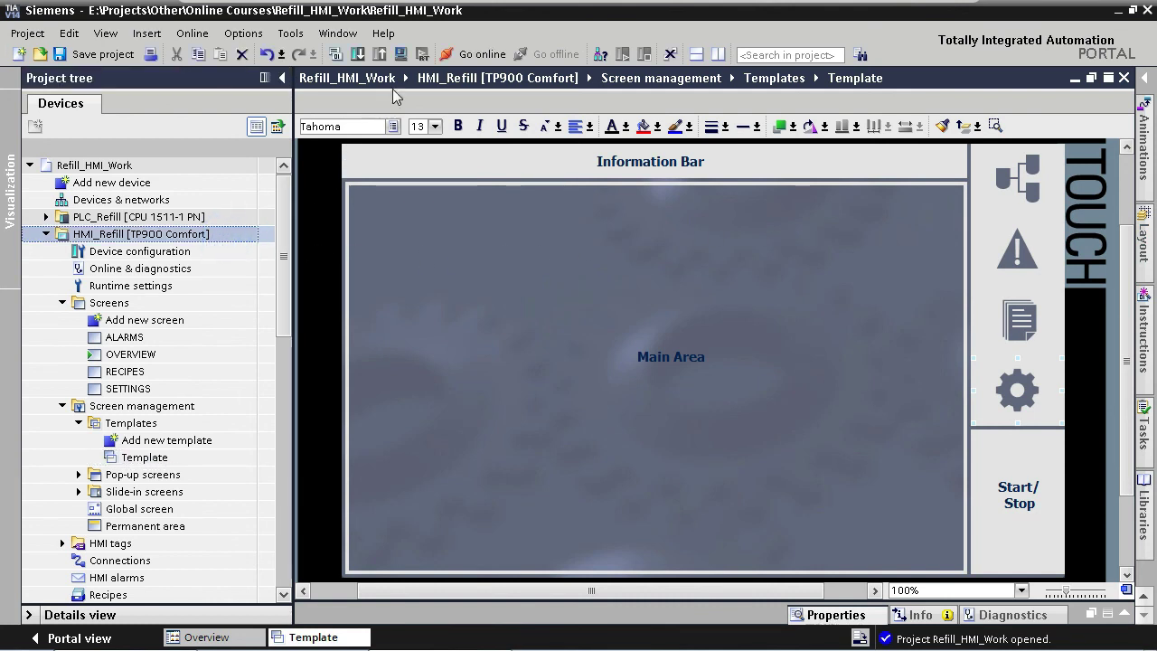
{"action": "left_click", "coordinate": [401, 54]}
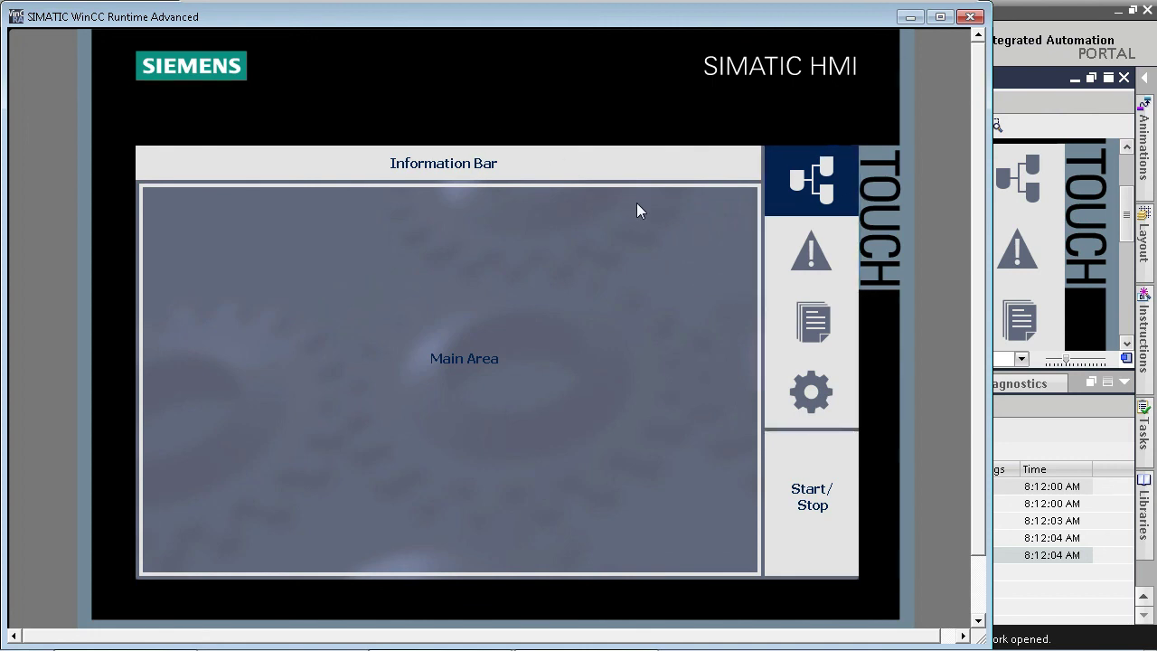
{"action": "left_click", "coordinate": [785, 241]}
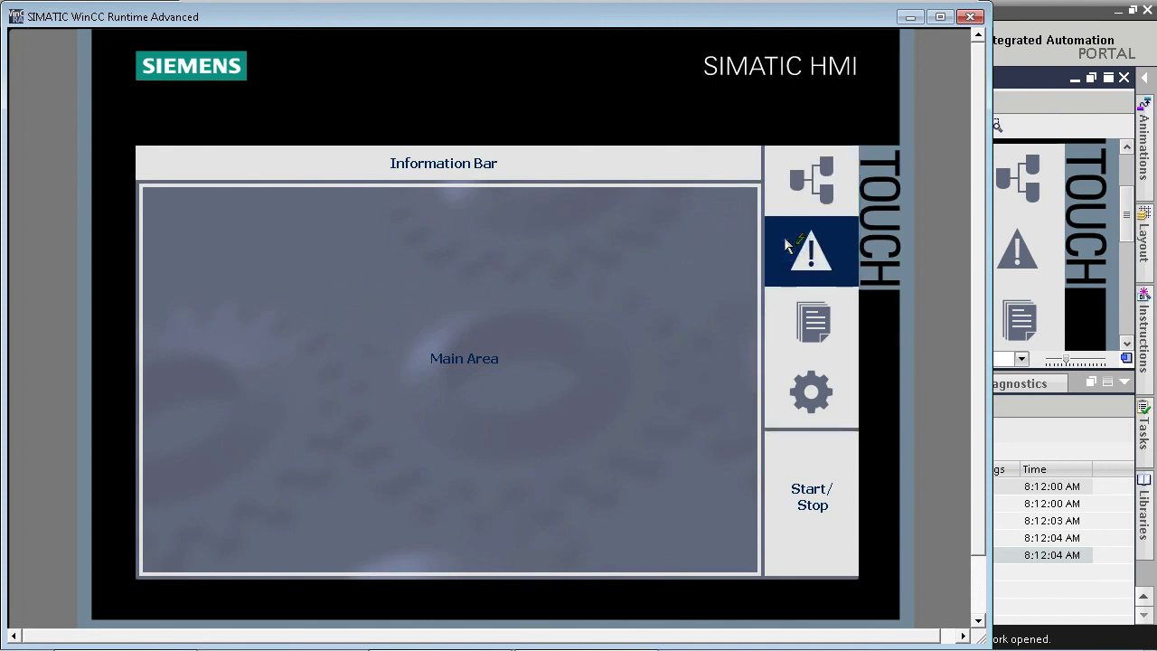
{"action": "left_click", "coordinate": [794, 325]}
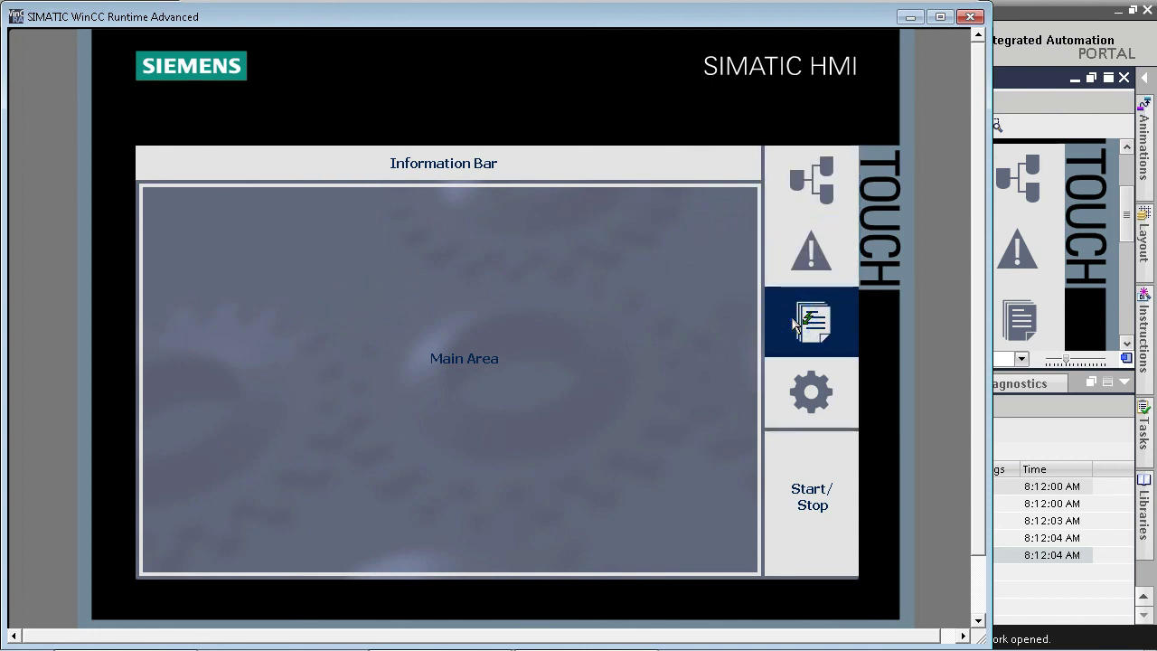
{"action": "left_click", "coordinate": [775, 390]}
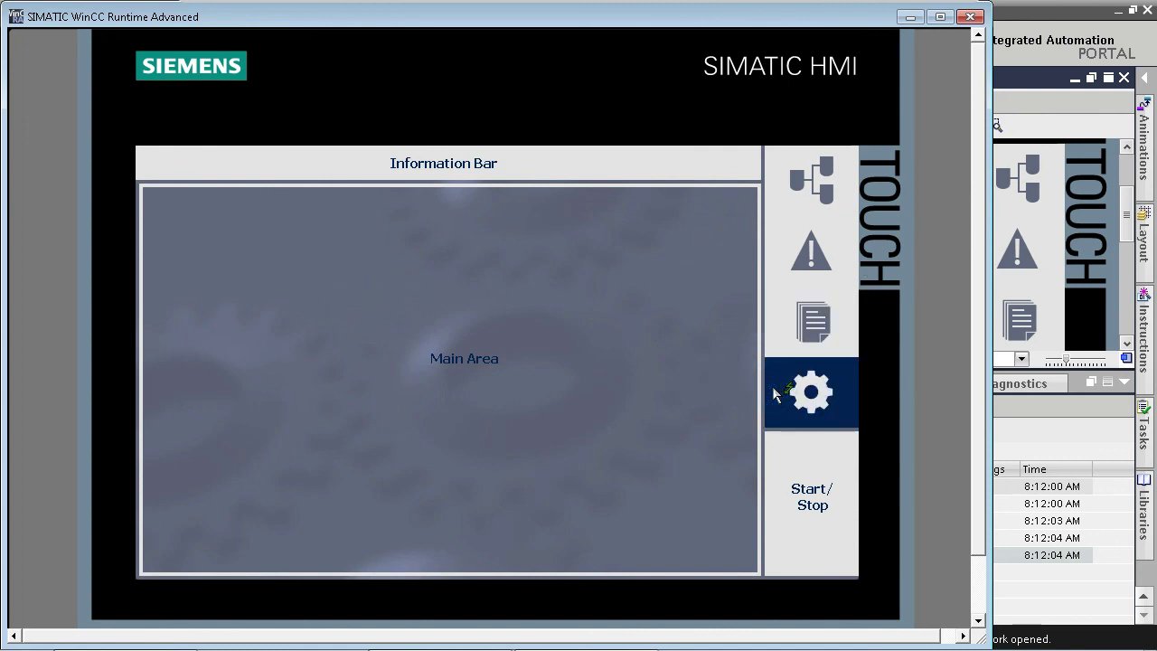
{"action": "left_click", "coordinate": [778, 330]}
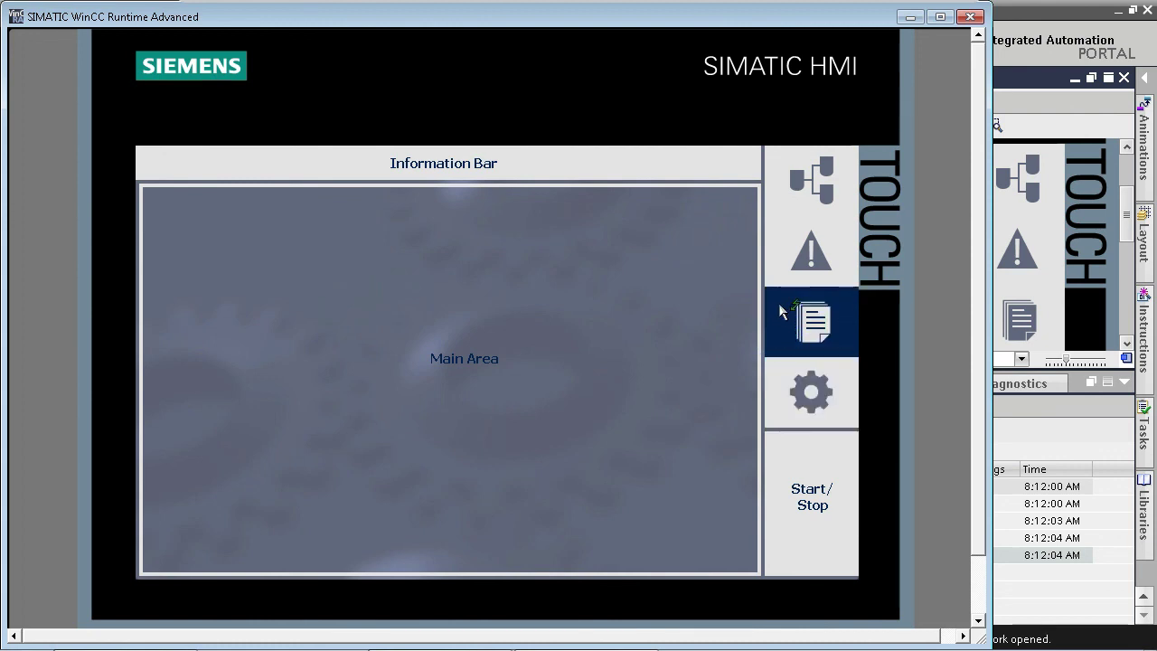
{"action": "left_click", "coordinate": [775, 248]}
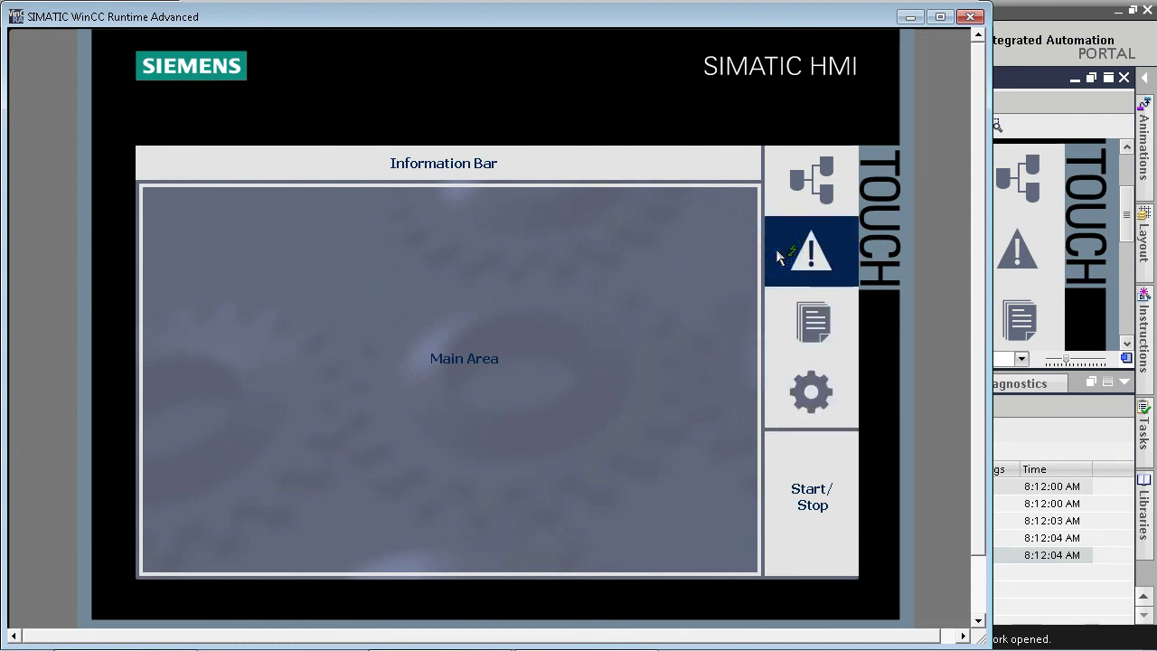
{"action": "left_click", "coordinate": [781, 181]}
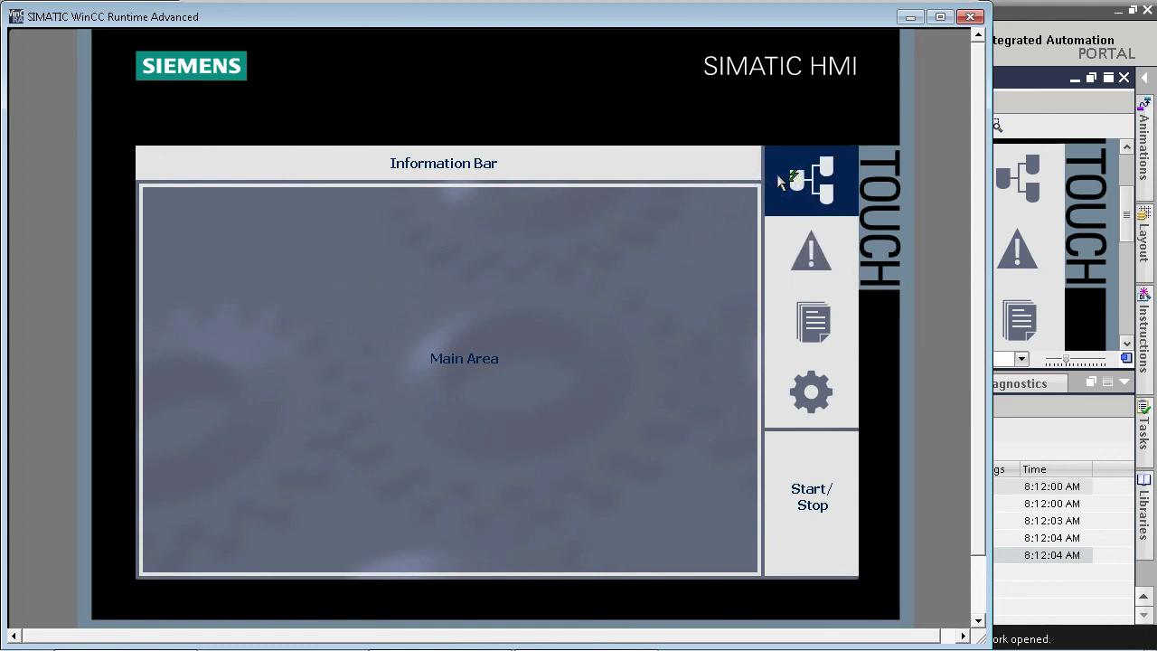